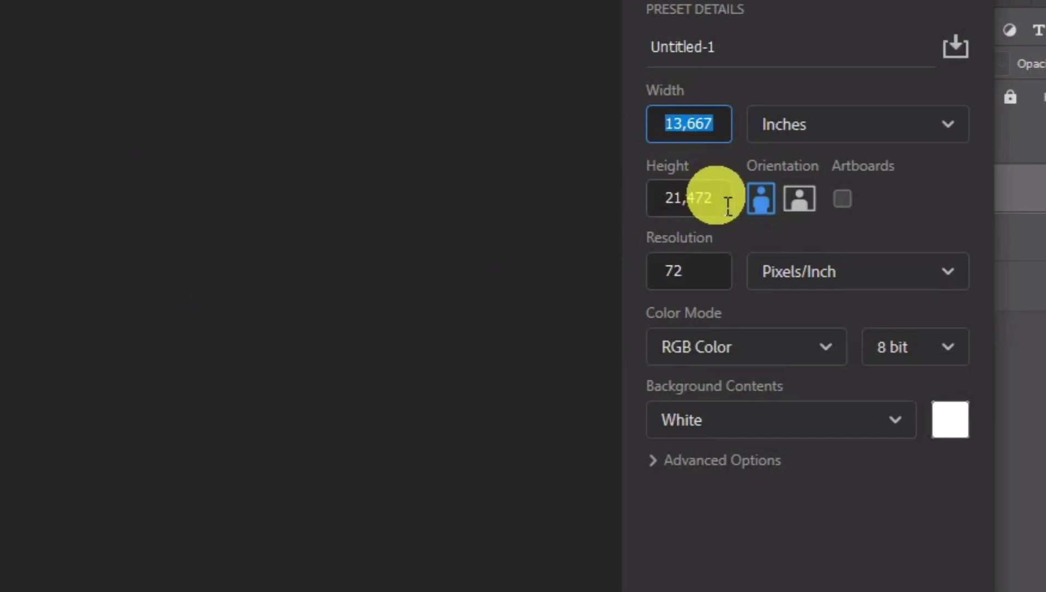
- Create a portrait document 13.667 × 21.472 inches at 72 pixels/inch, RGB Color 8 bit, with a white background
click(705, 277)
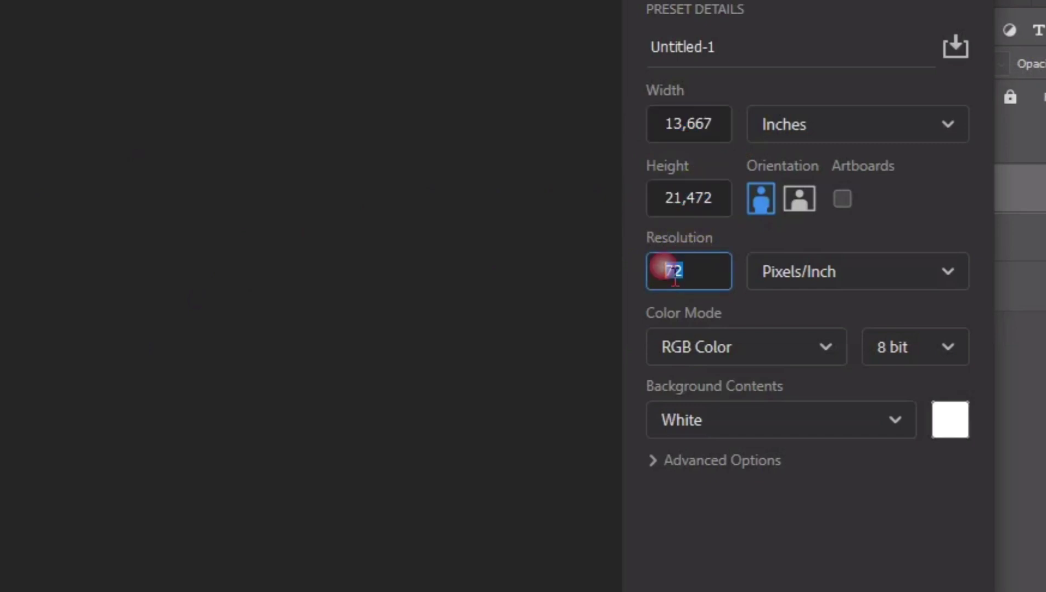
click(787, 129)
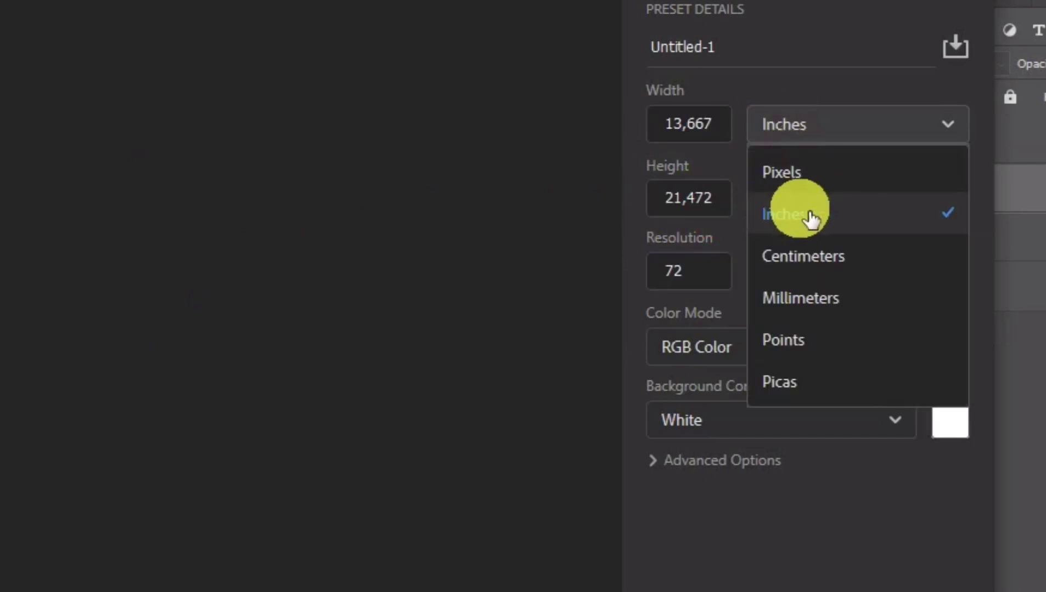
click(861, 200)
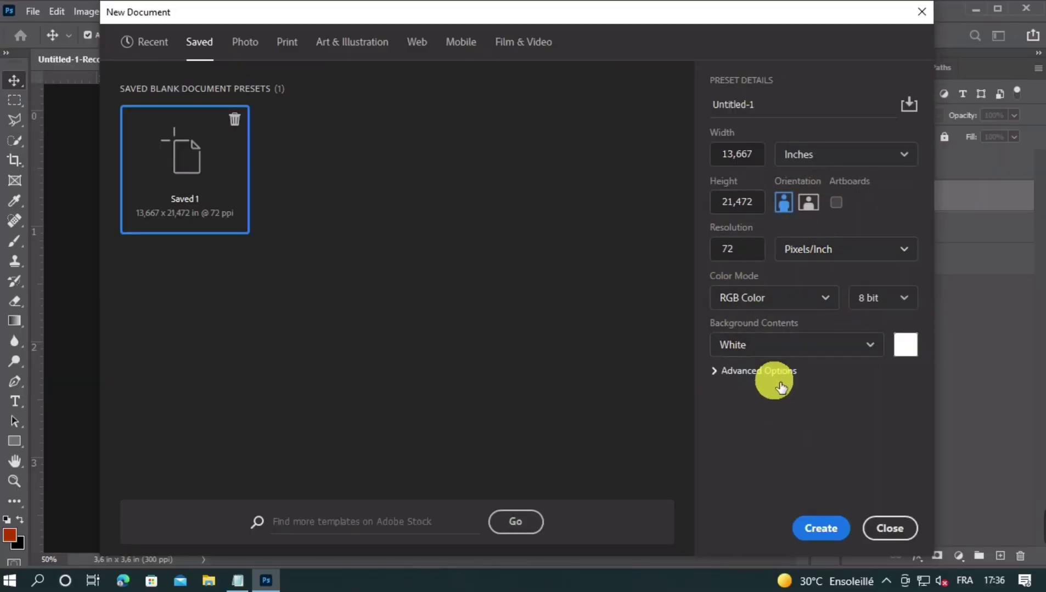
click(818, 526)
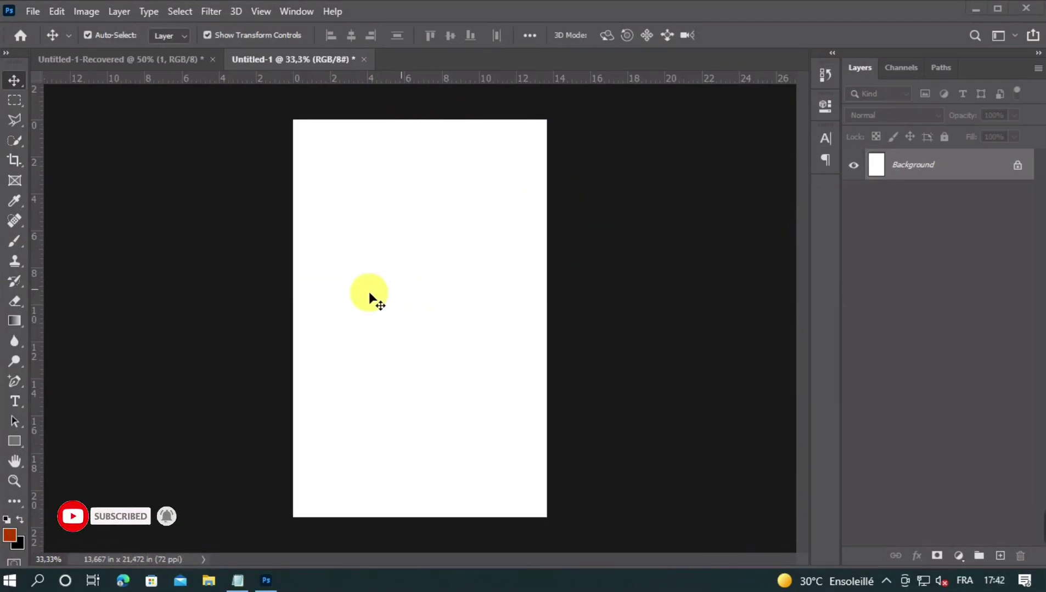
- Activate the Pen tool in Shape mode and check its fill colour in the Color Picker without changing it
drag(12, 382, 77, 380)
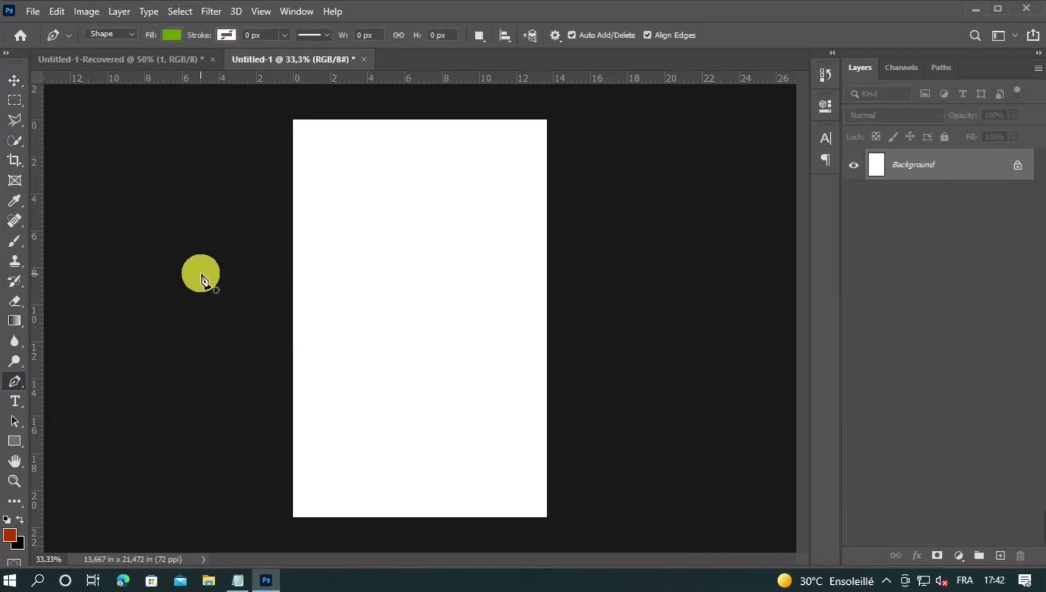
click(175, 36)
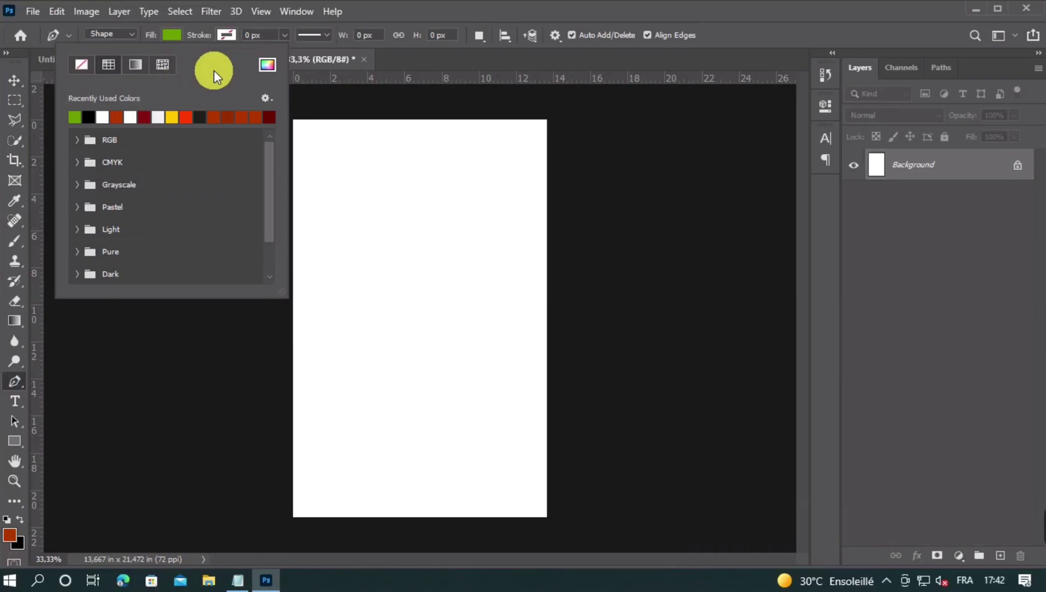
click(268, 64)
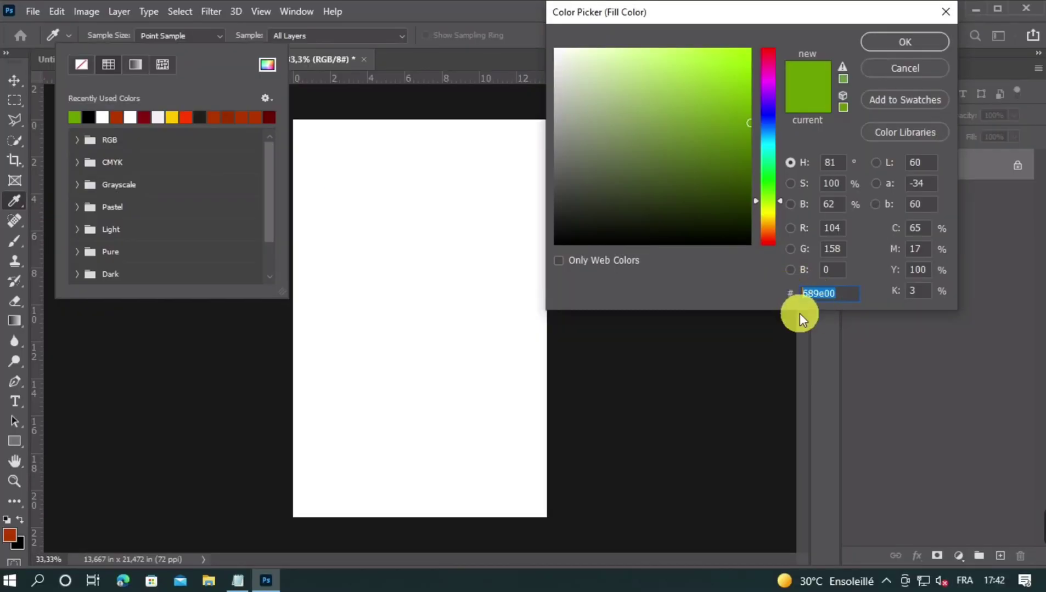
click(917, 68)
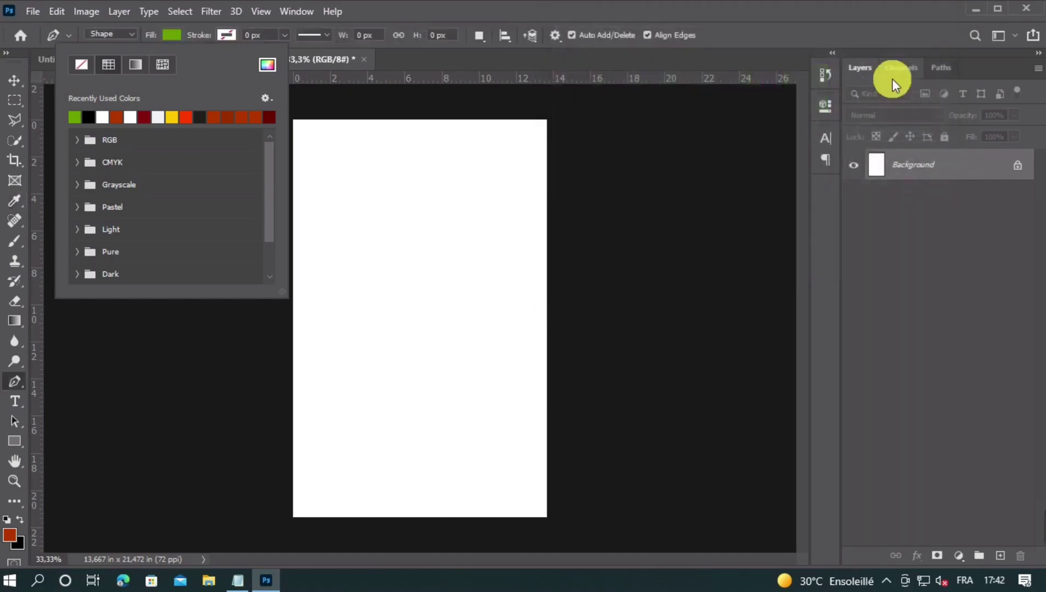
click(764, 130)
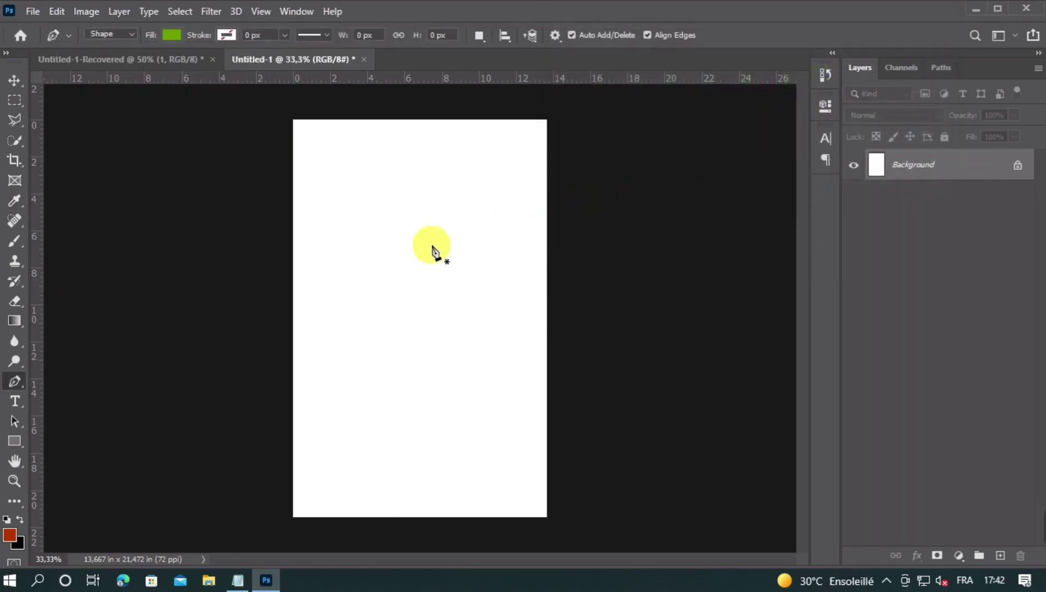
- Draw a closed four-cornered green shape with the Pen tool, about 1286 × 584 px, covering the top third of the page and overlapping its edges
click(259, 246)
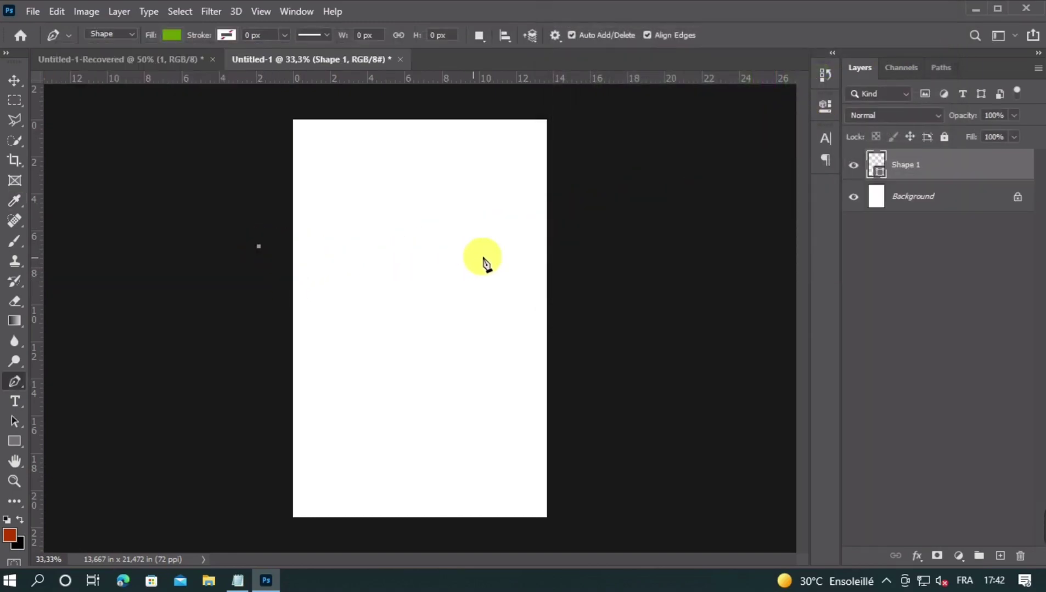
click(601, 246)
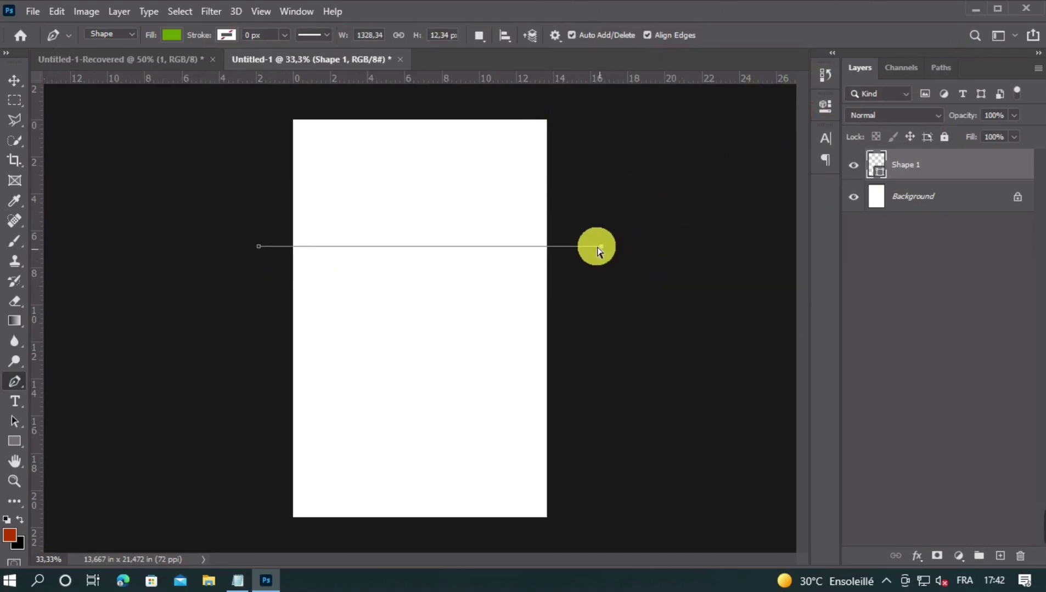
key(ctrl+z)
click(582, 246)
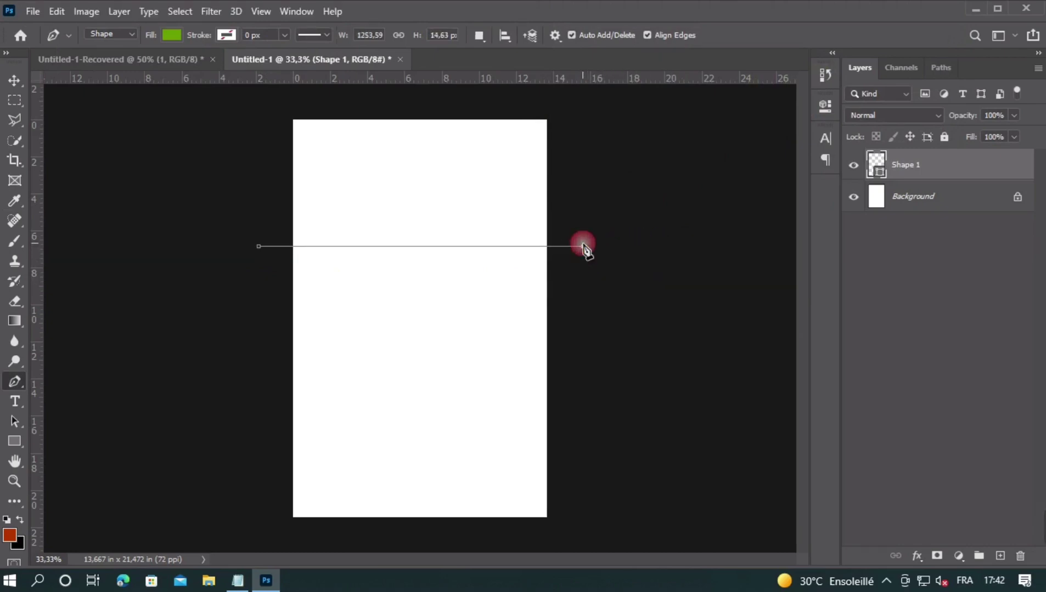
click(582, 96)
click(251, 97)
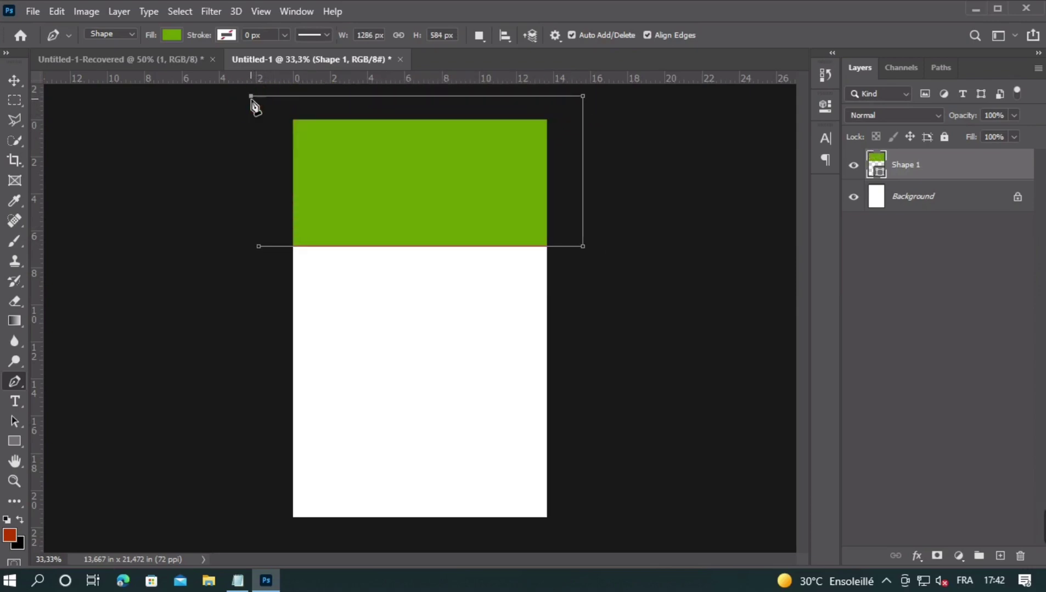
click(259, 246)
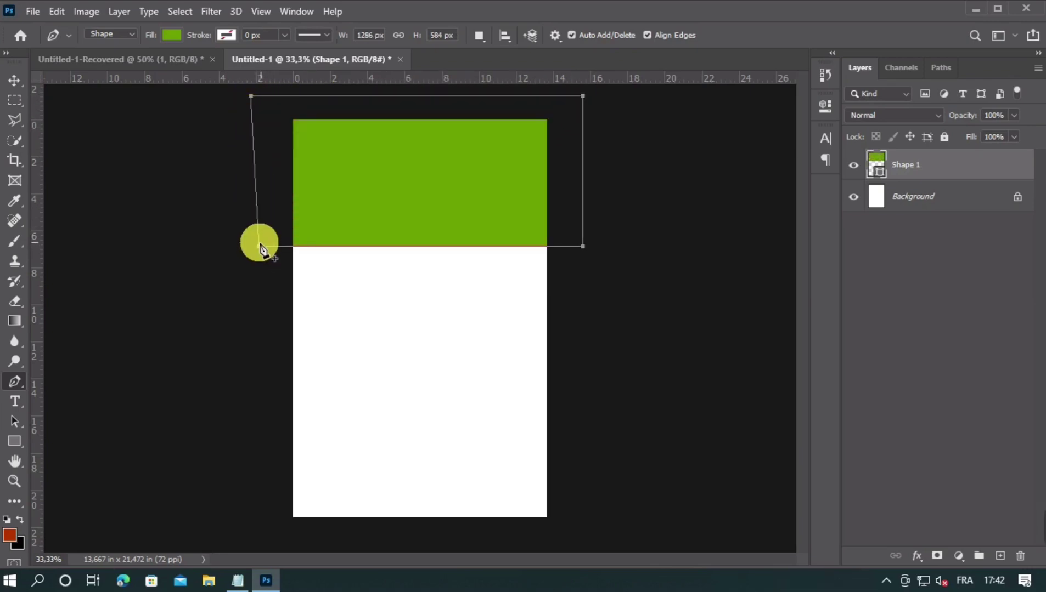
- Center the green shape horizontally on the page and place a vertical guide through the page's center
click(15, 81)
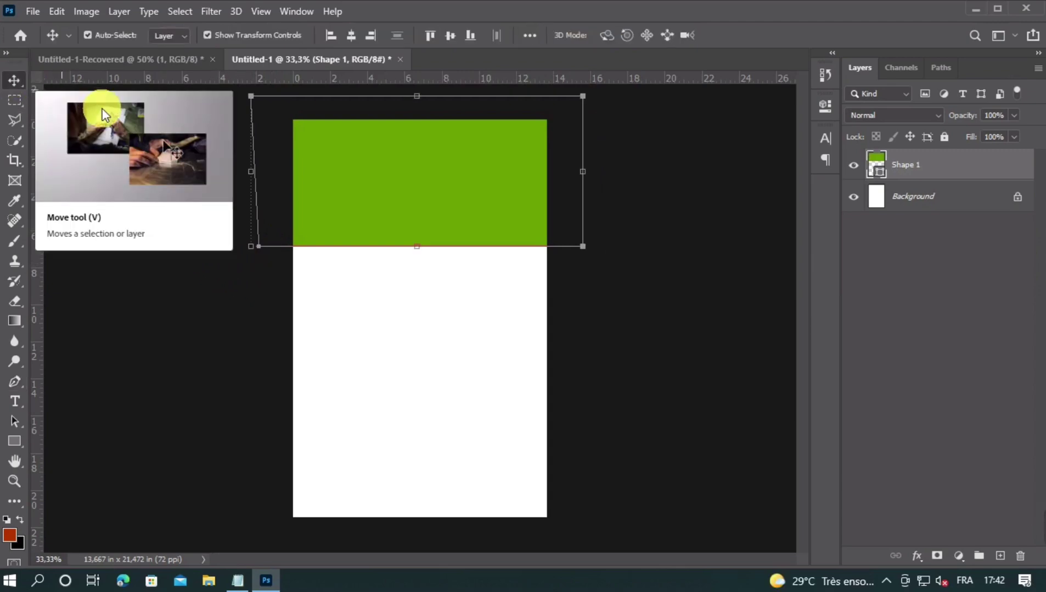
click(350, 36)
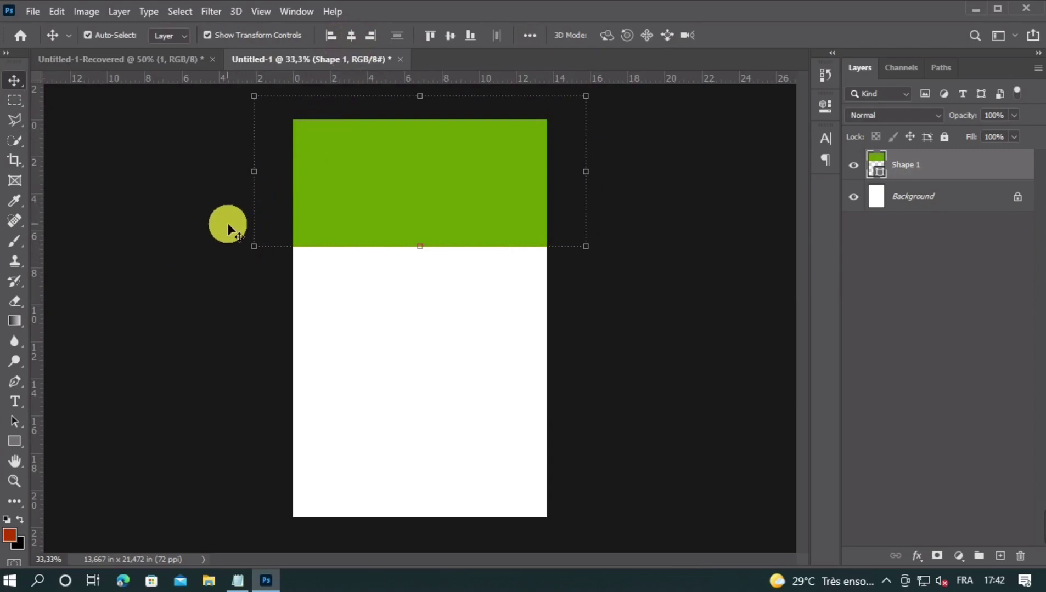
drag(38, 260, 425, 280)
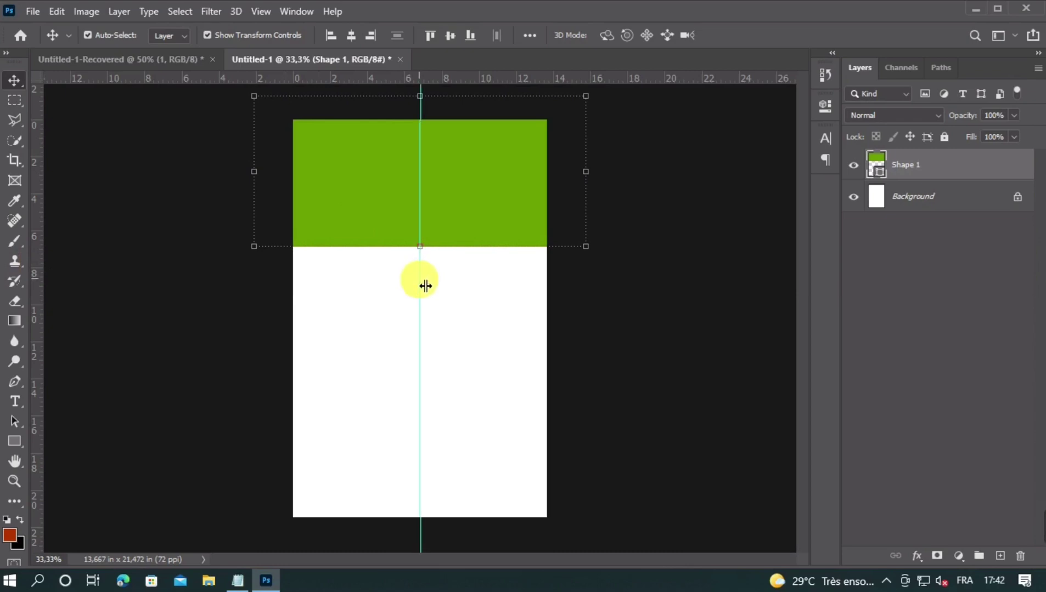
- Add an anchor point where the center guide crosses the green shape's lower edge, and clear the guide
click(14, 380)
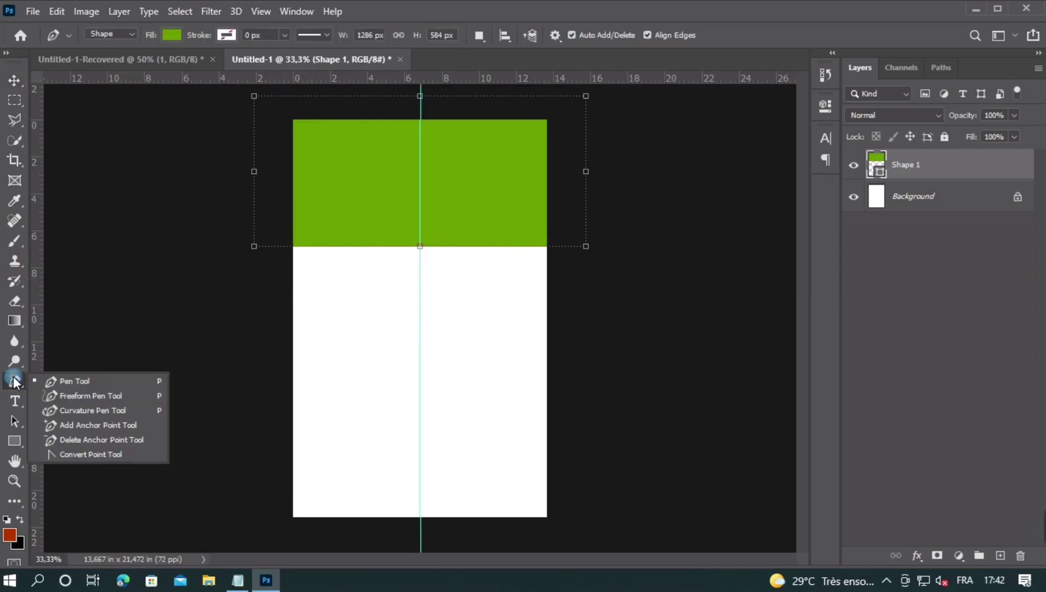
click(60, 426)
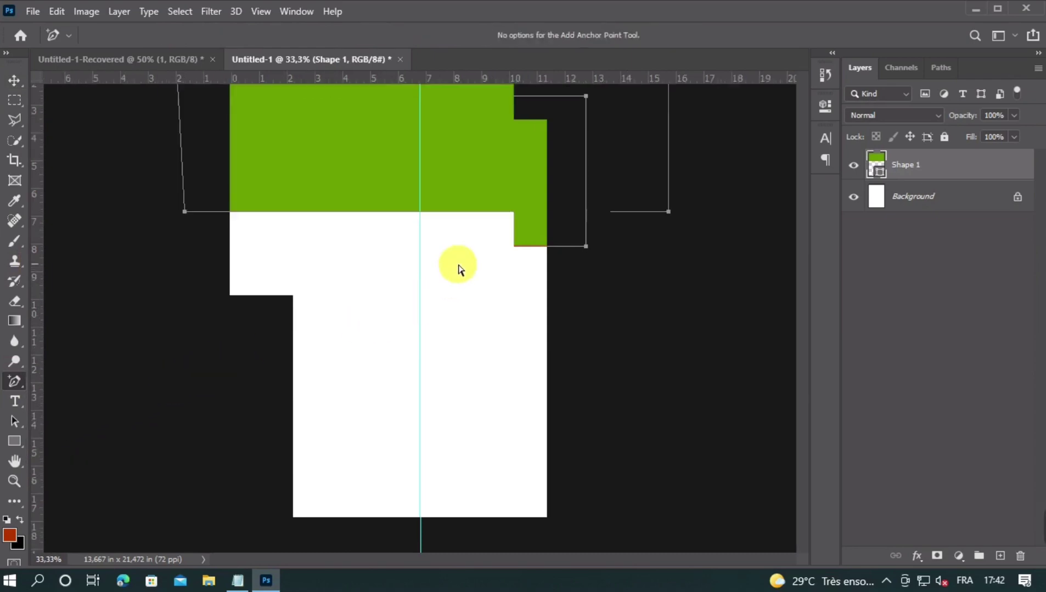
key(ctrl+plus)
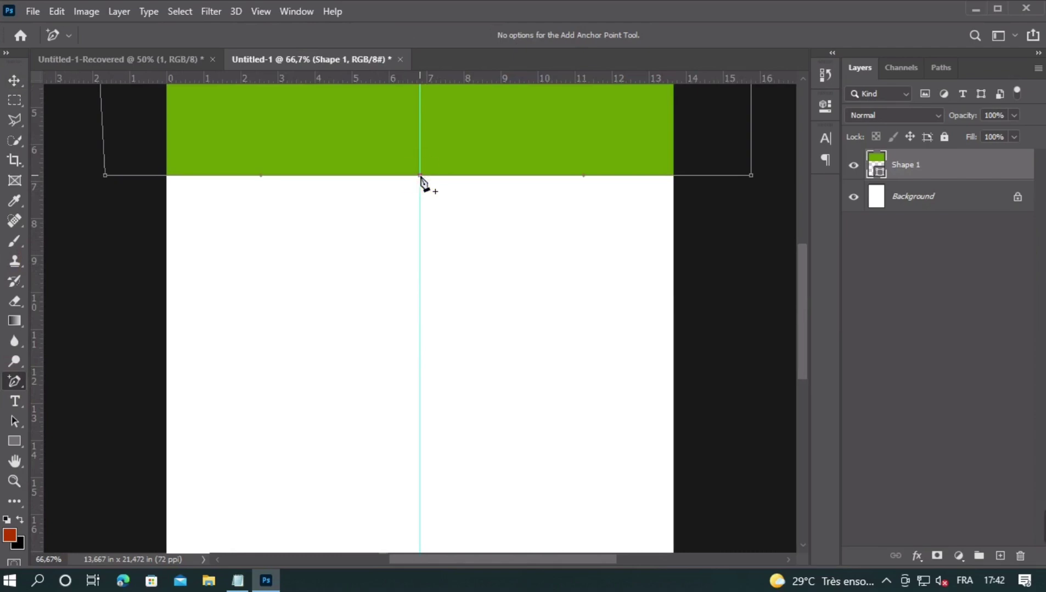
click(420, 176)
key(ctrl+minus)
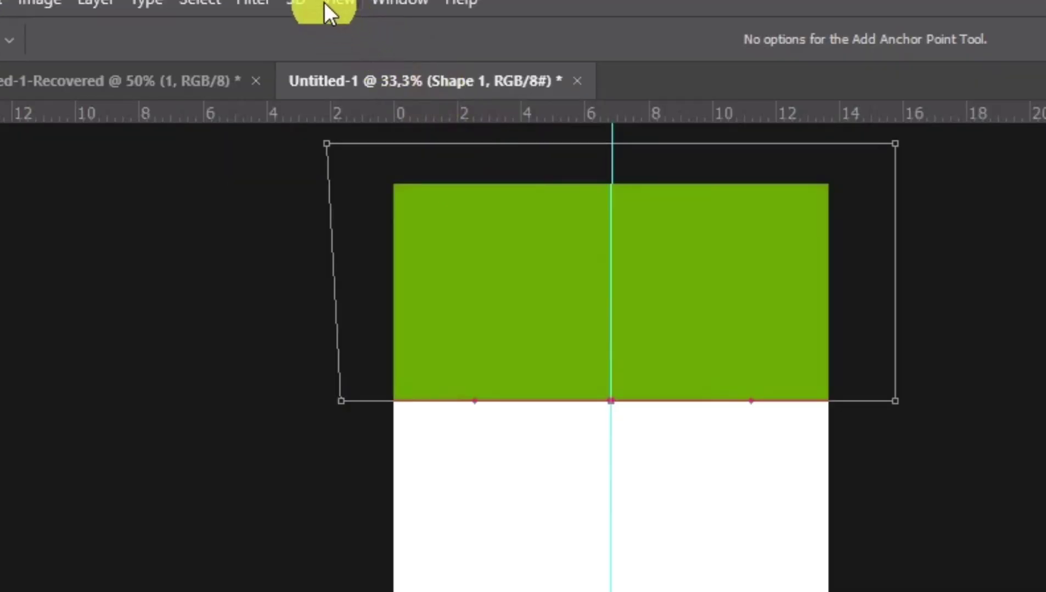
click(258, 11)
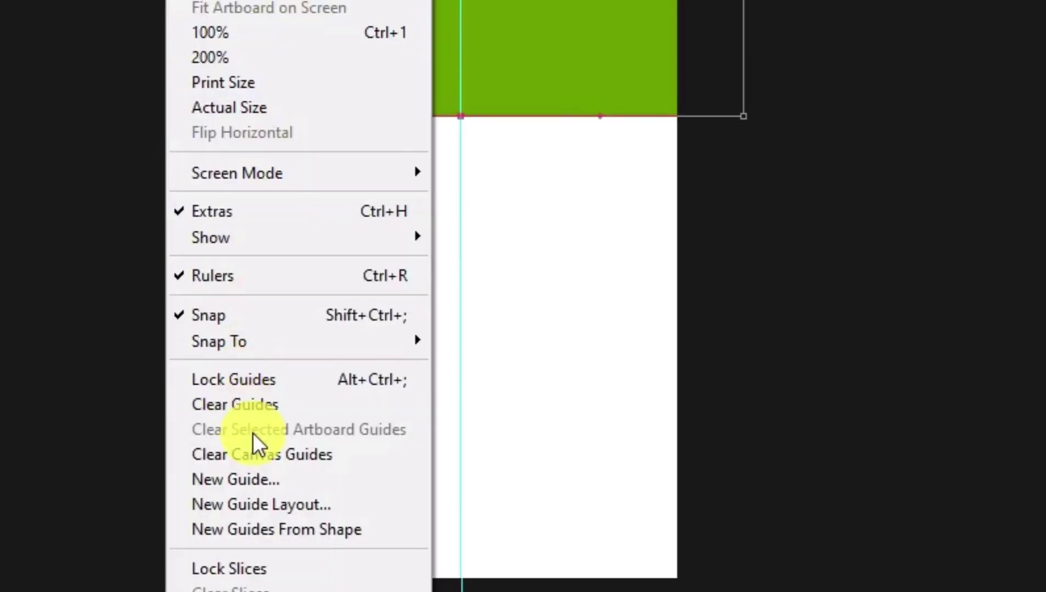
click(303, 444)
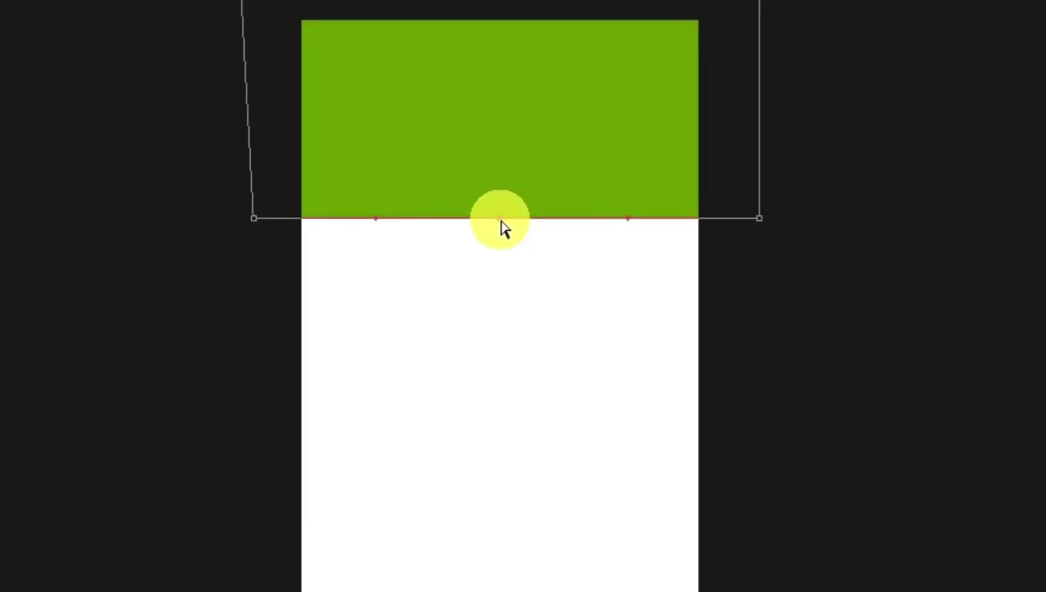
- Raise the middle anchor point of the green shape's lower edge to bend it into a shallow upward arch, and deselect the shape
click(420, 247)
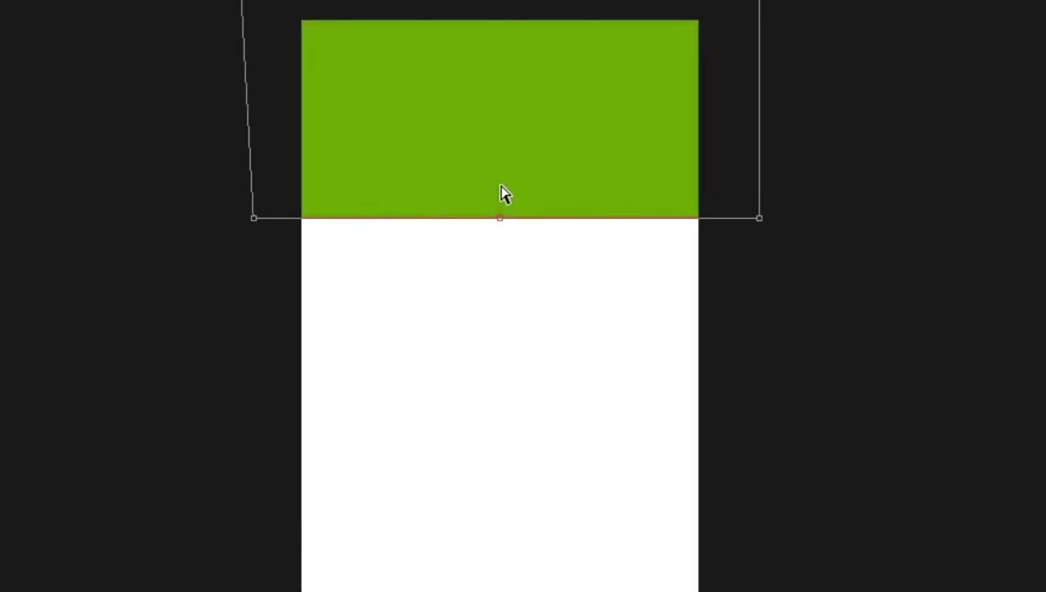
drag(503, 219, 500, 175)
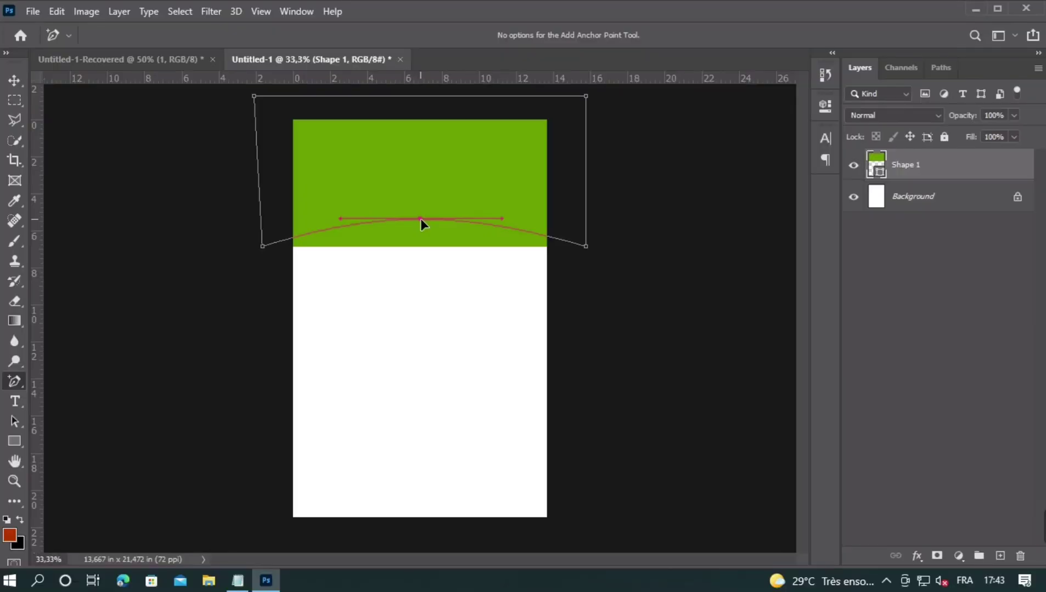
drag(420, 218, 419, 224)
click(480, 274)
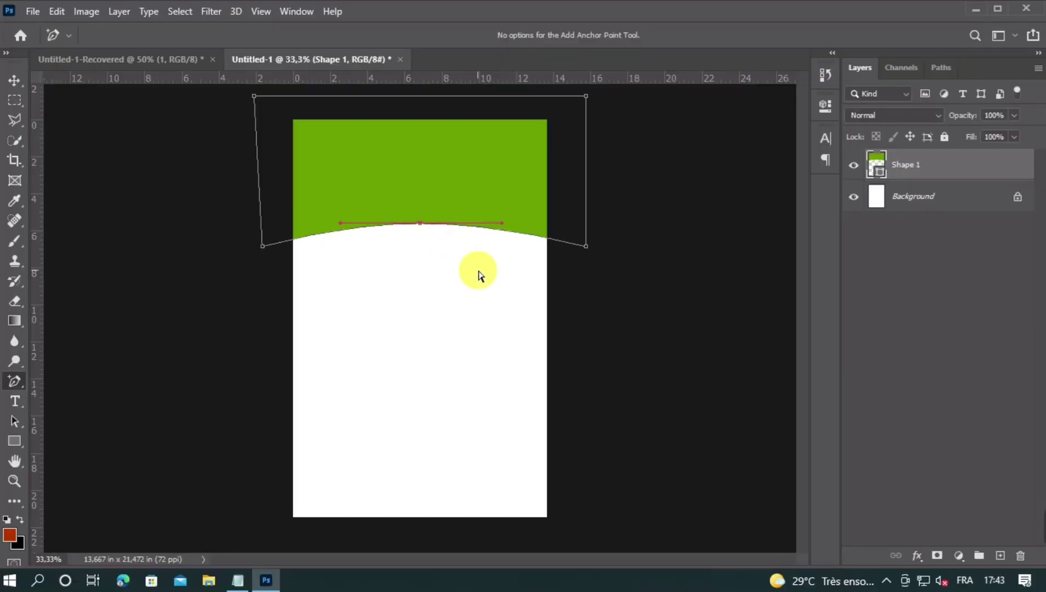
drag(482, 280, 422, 229)
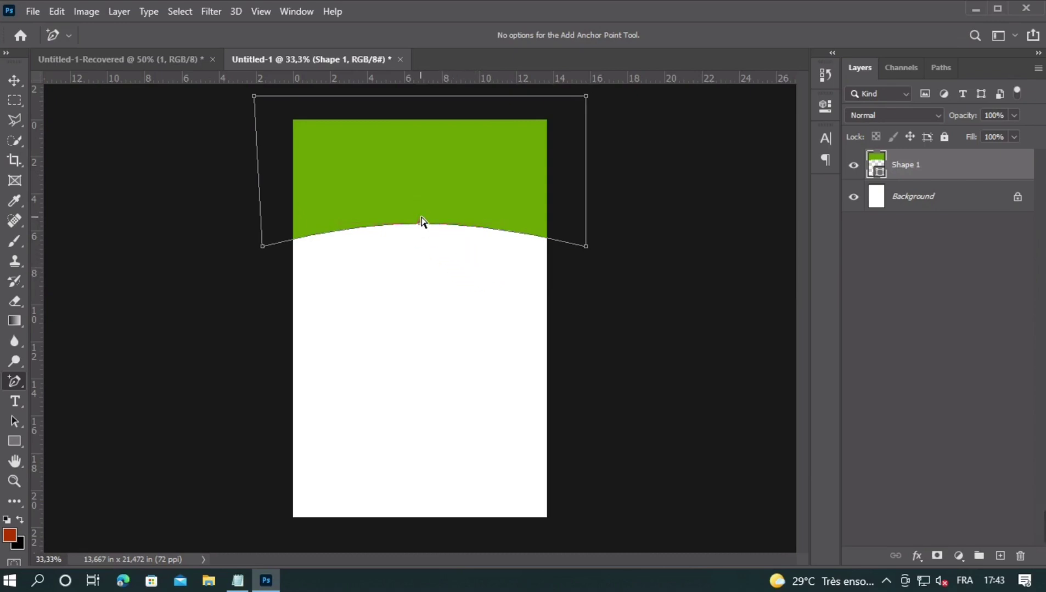
click(420, 222)
mouse_move(434, 259)
mouse_down()
mouse_move(438, 266)
mouse_move(154, 164)
mouse_up()
click(14, 80)
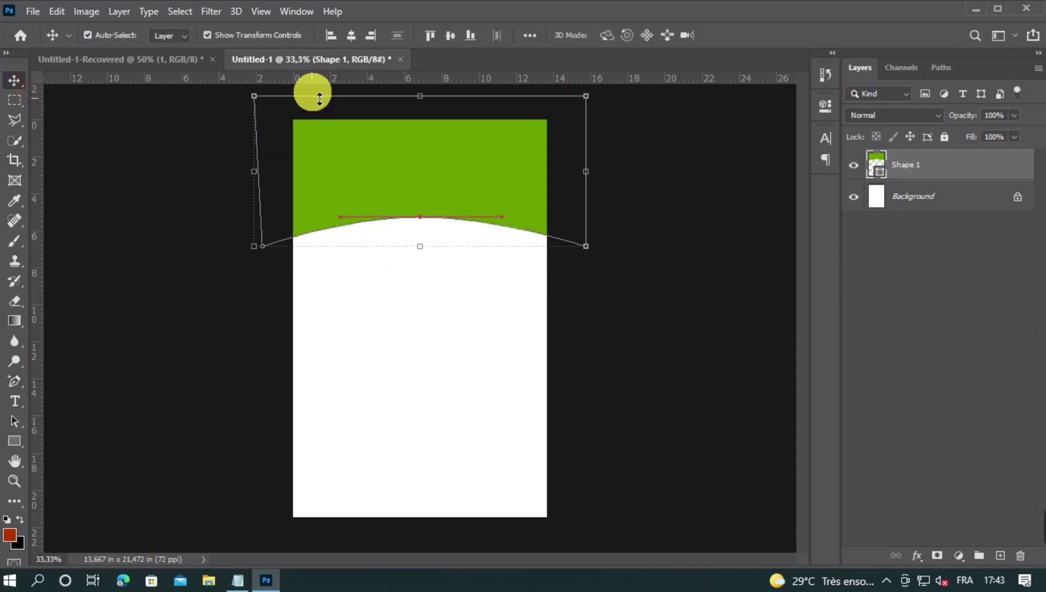
click(479, 261)
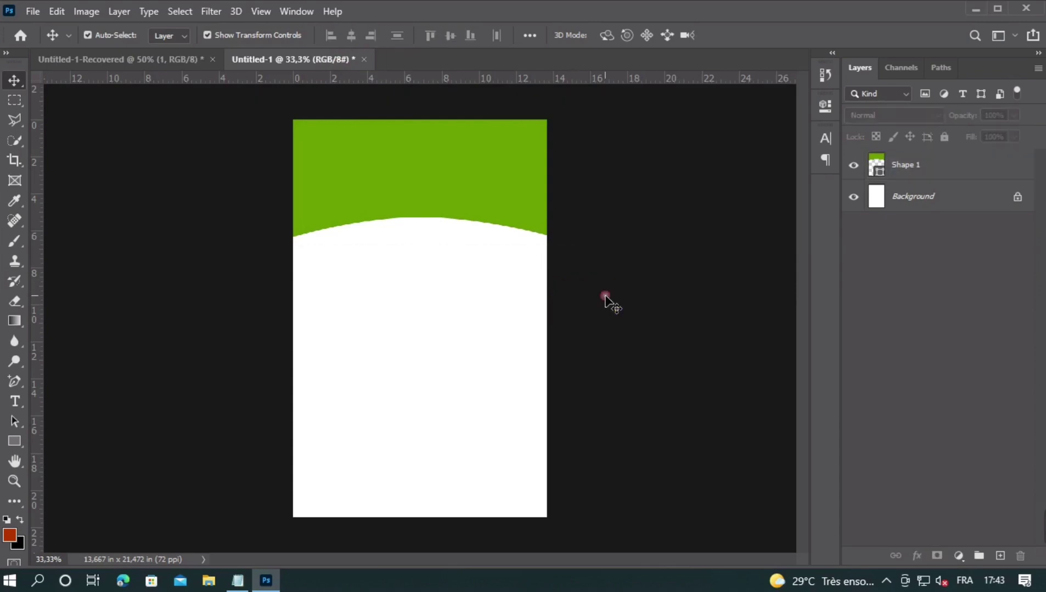
key(ctrl+minus)
key(ctrl+minus)
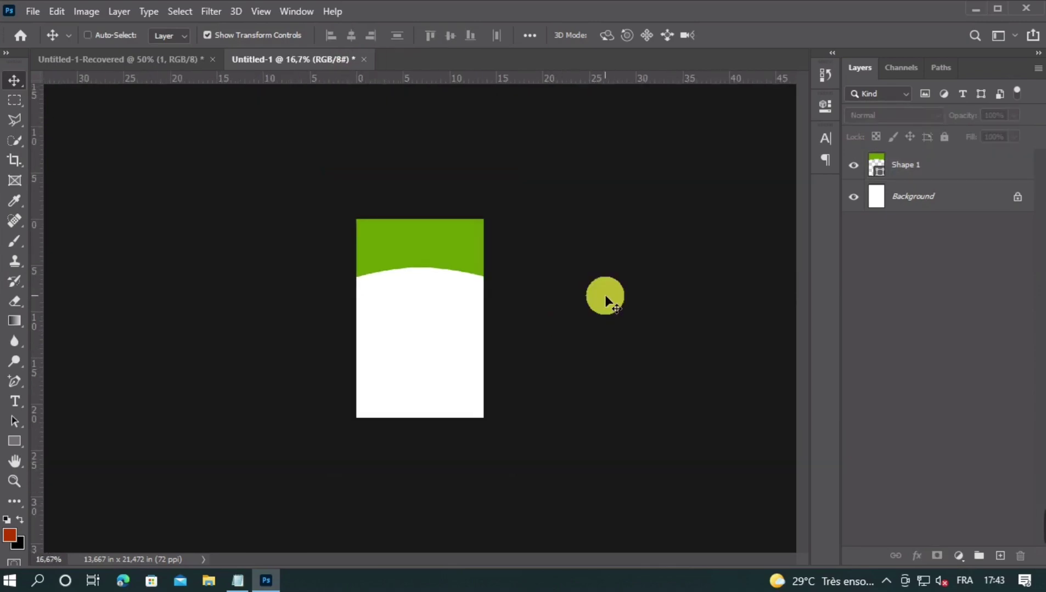
key(ctrl+minus)
key(ctrl+plus)
key(ctrl+plus)
key(ctrl+plus)
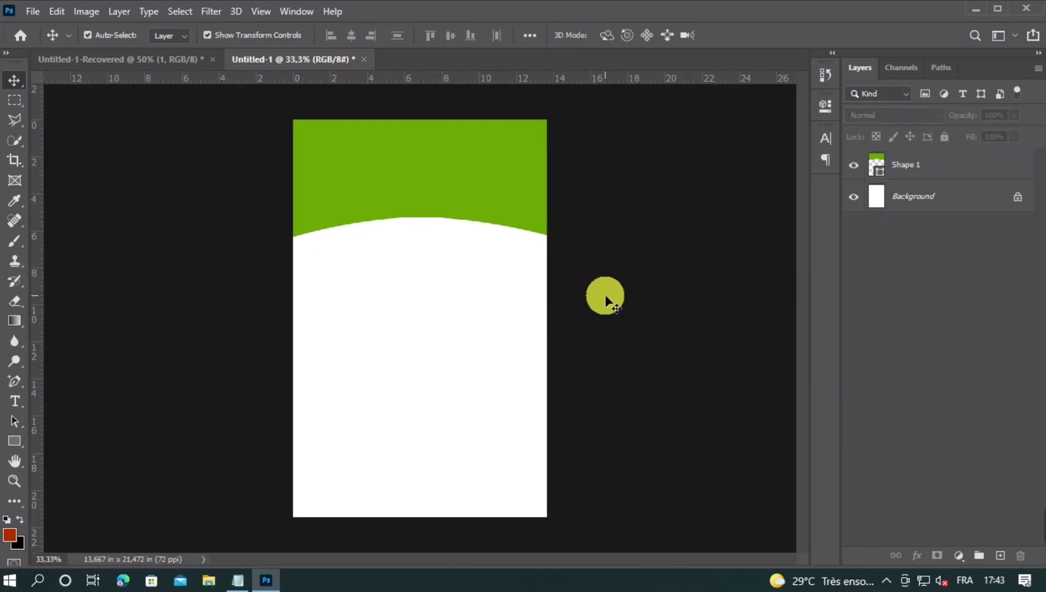
key(ctrl+plus)
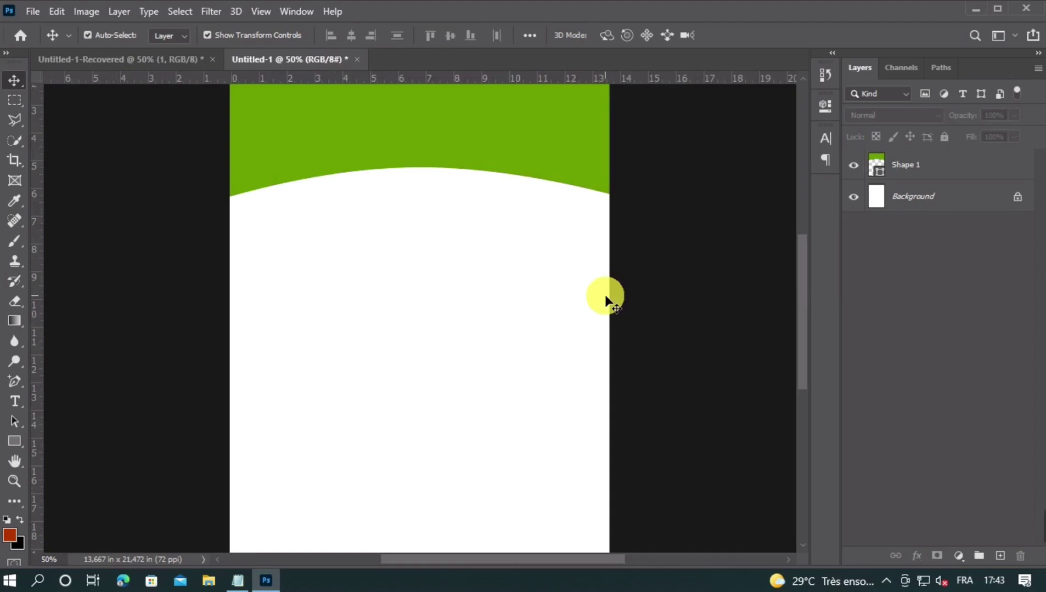
key(ctrl+minus)
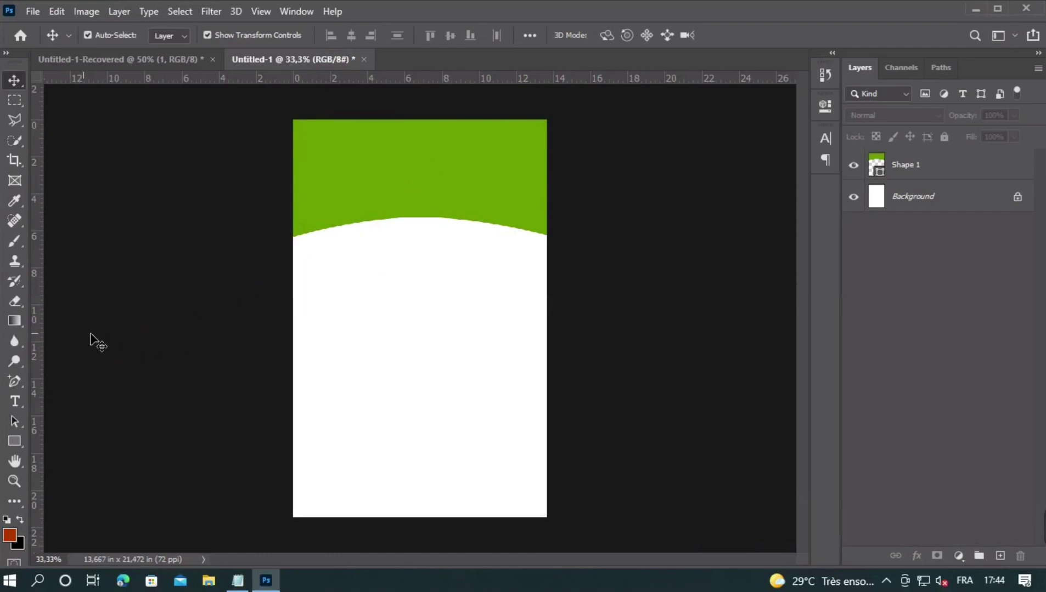
- Place two vertical guides on the page as side margins, at about 2.3 in and 11.3 in
click(37, 335)
drag(44, 320, 341, 335)
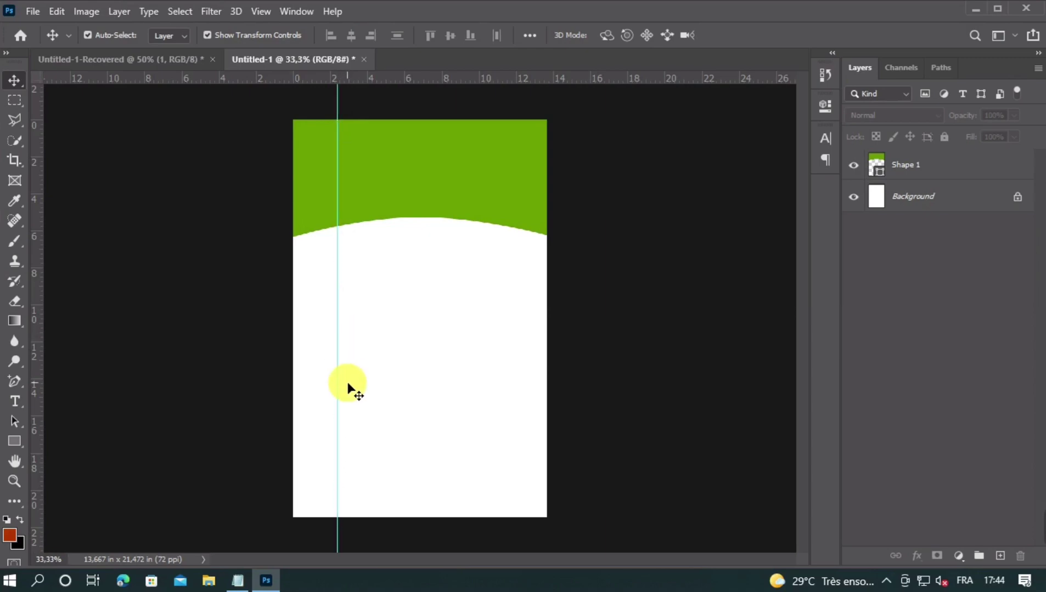
drag(43, 336, 508, 332)
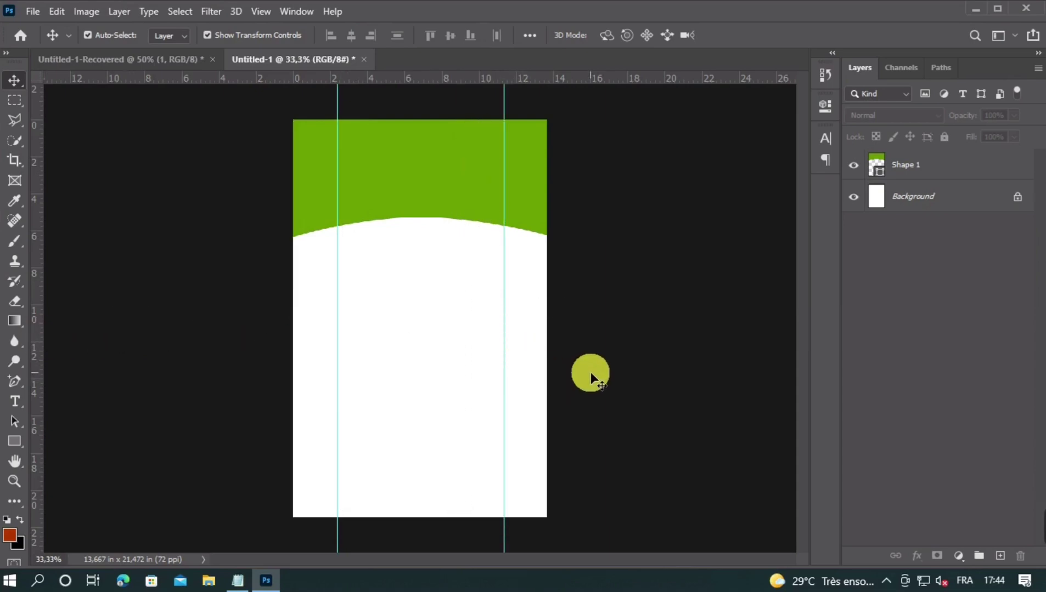
- Add a text layer in the green header reading "HEALTH STARTS WITH NATURE", copied from the adobe notes file in Notepad
key(ctrl)
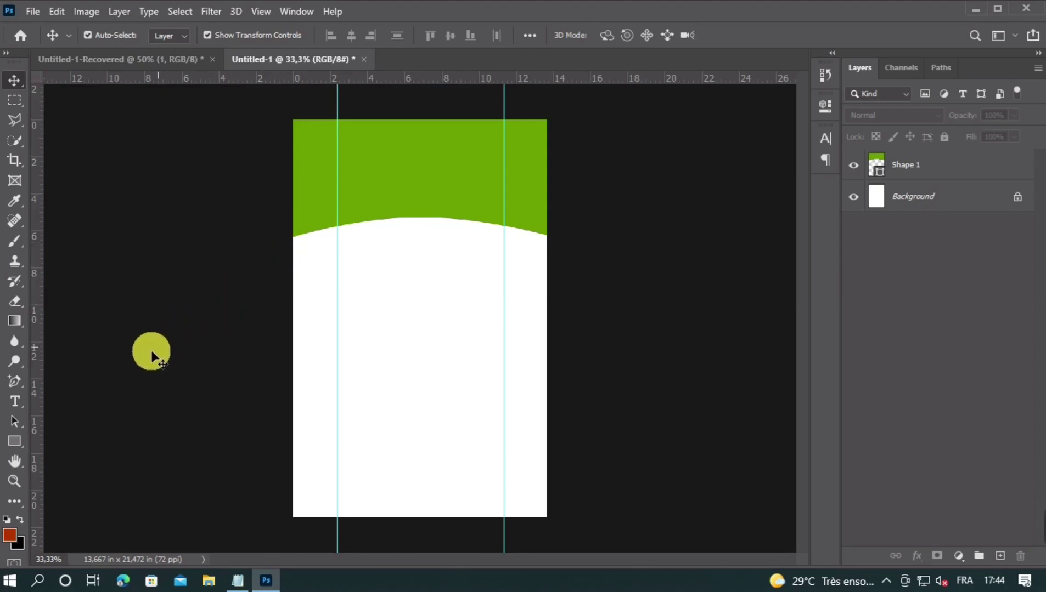
click(16, 402)
click(411, 289)
key(alt+Tab)
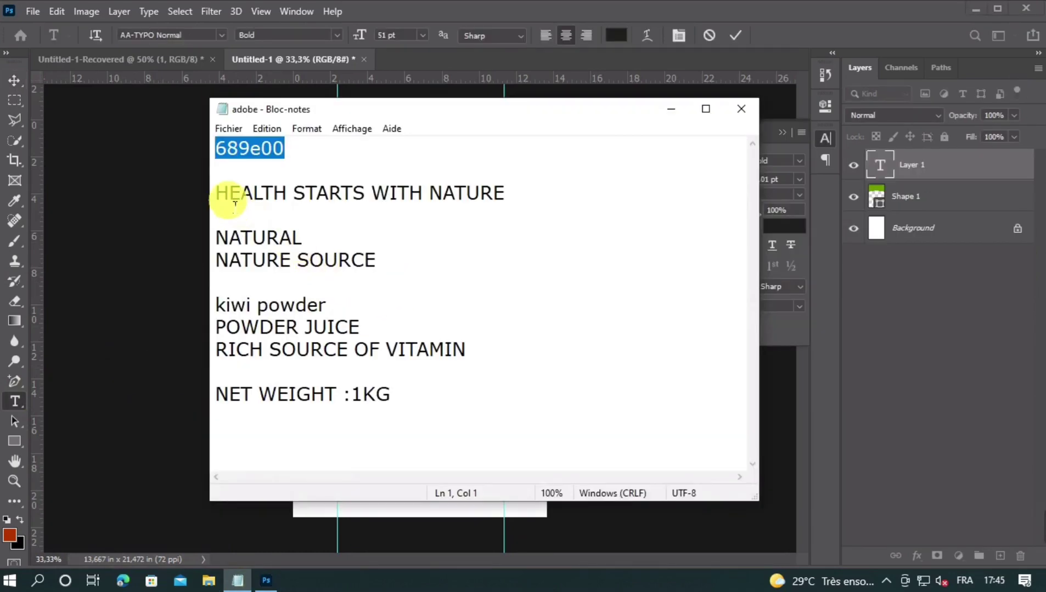
click(221, 196)
mouse_move(222, 195)
mouse_down()
mouse_move(525, 192)
mouse_move(231, 186)
mouse_up()
key(ctrl+c)
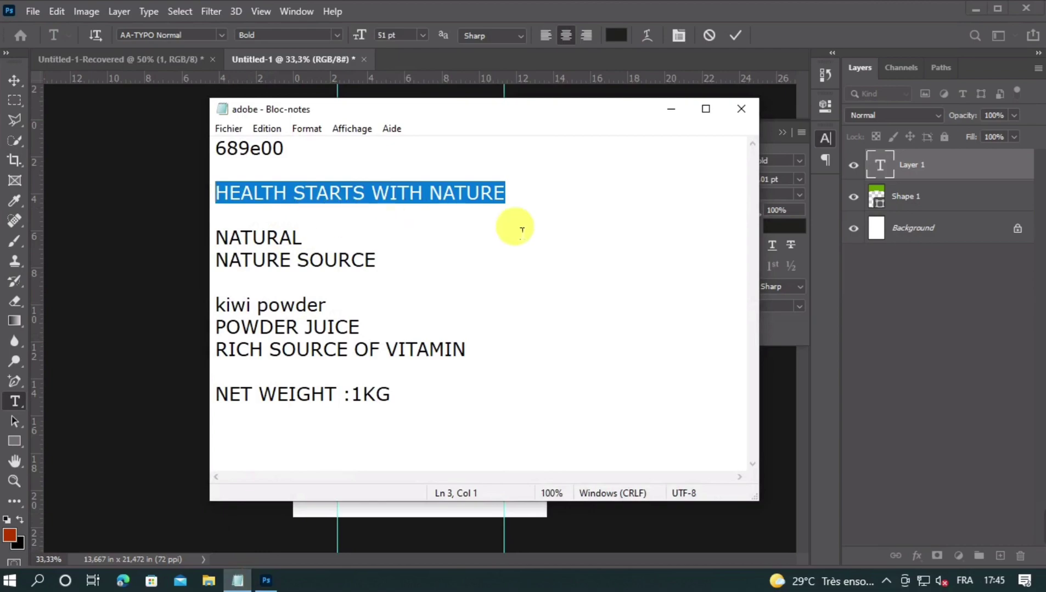
click(671, 109)
key(ctrl+v)
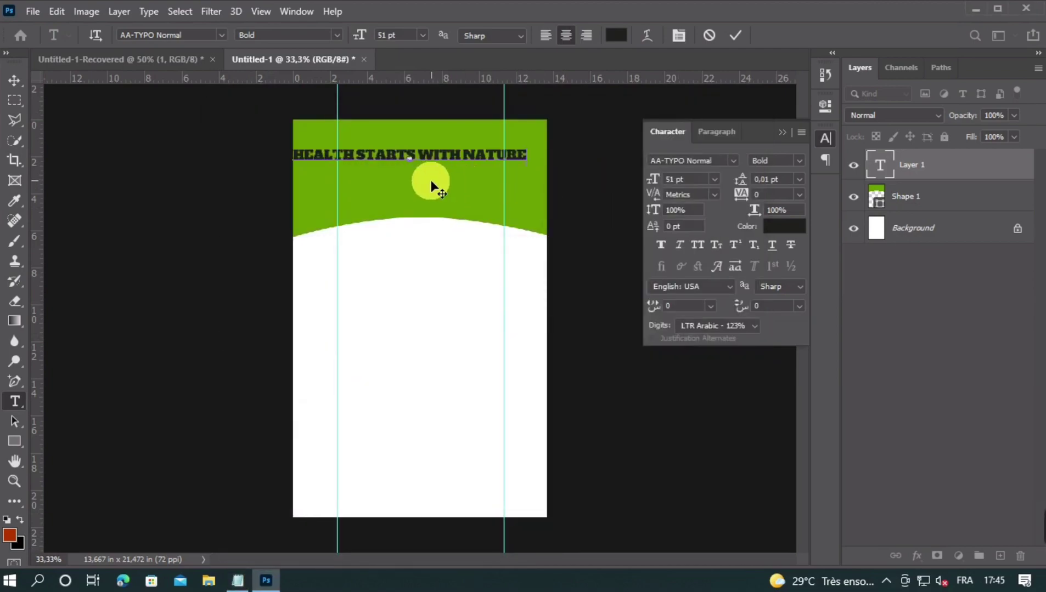
- Set the whole headline text to 31 pt and color it white (ffffff)
double_click(426, 161)
key(ctrl+a)
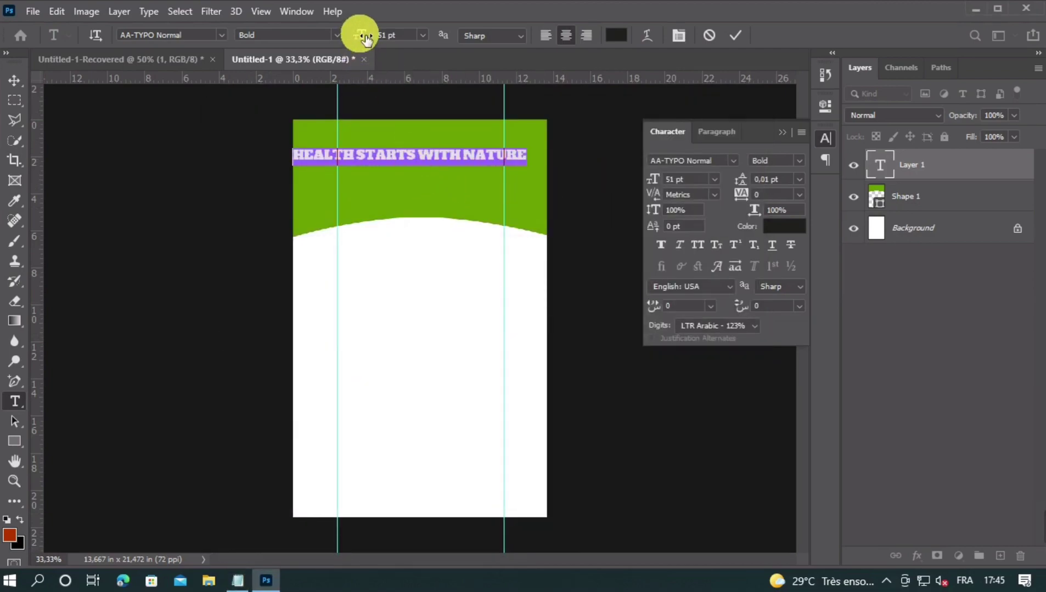
drag(359, 35, 351, 38)
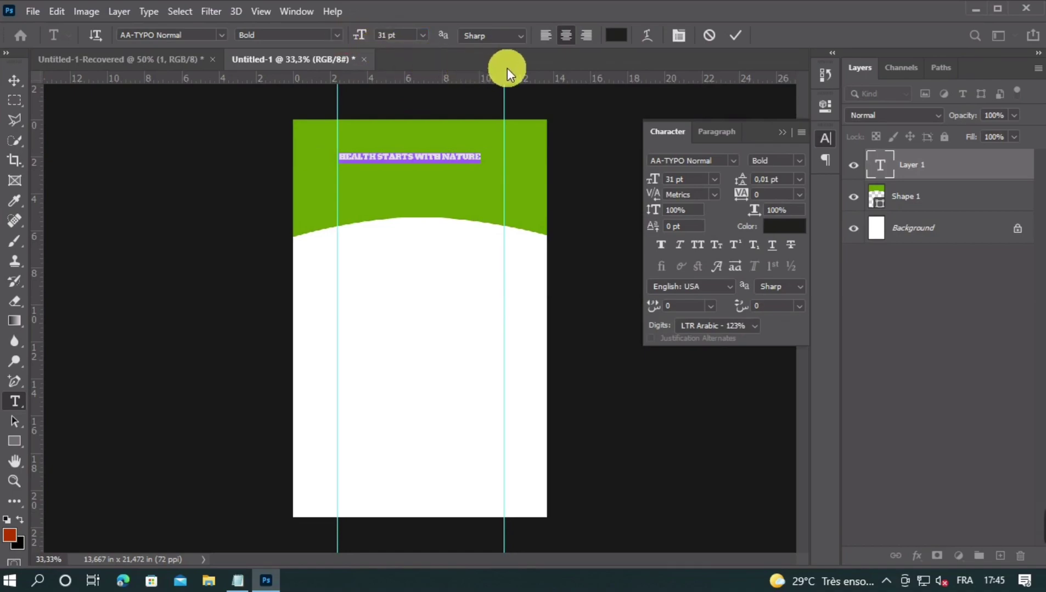
click(616, 36)
text(ffffff)
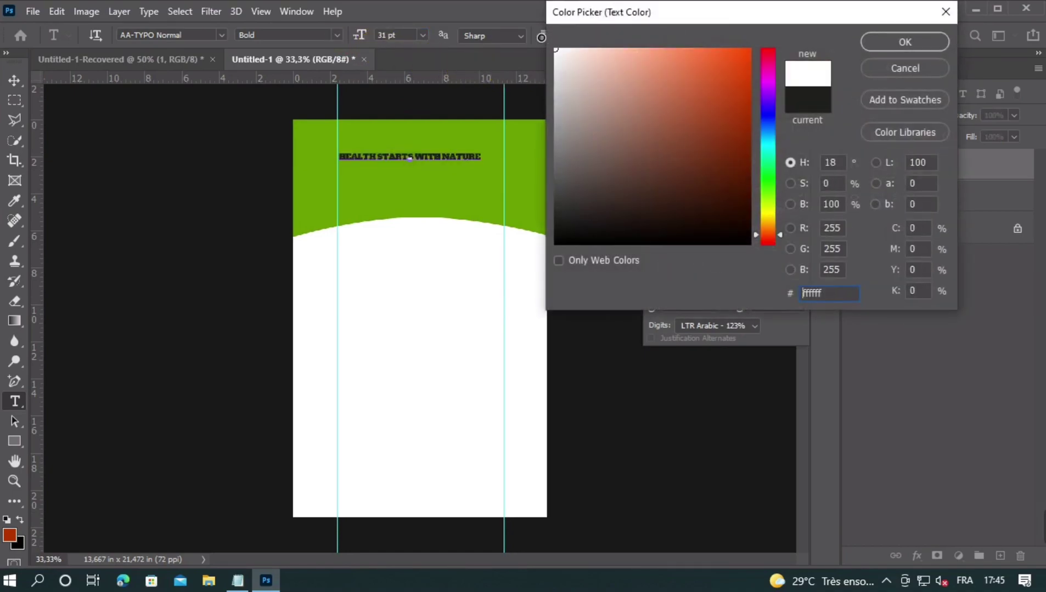
click(879, 47)
- Change the headline's font to Bahnschrift Bold and commit the text
click(736, 158)
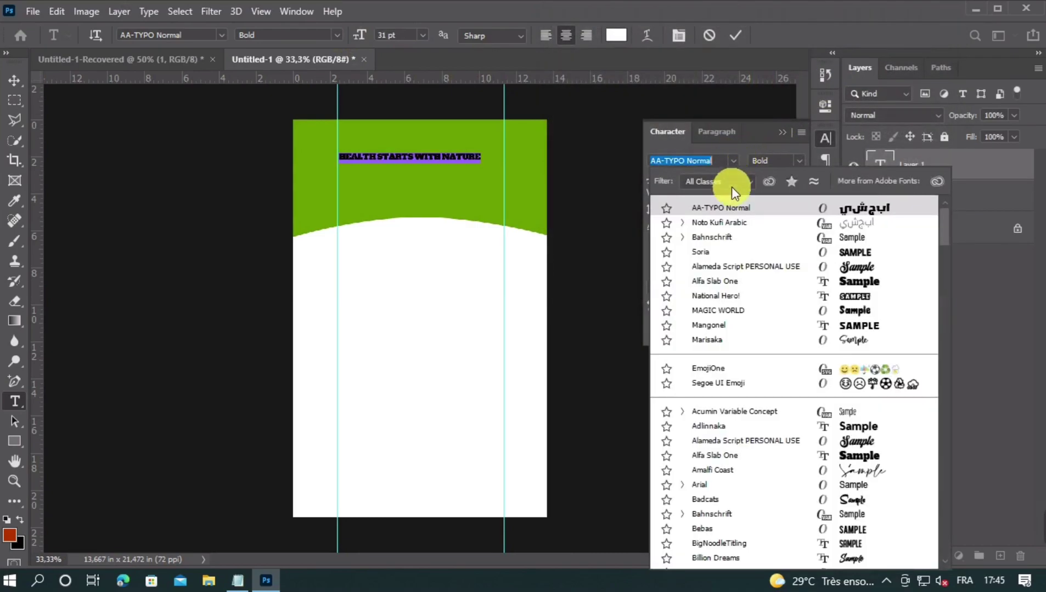
click(728, 237)
click(728, 237)
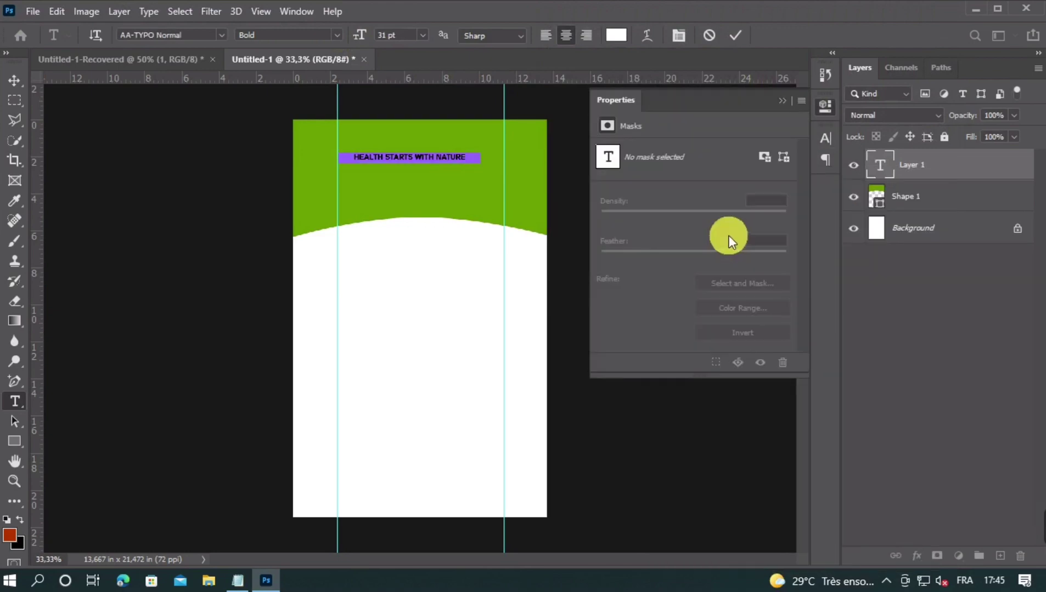
click(736, 35)
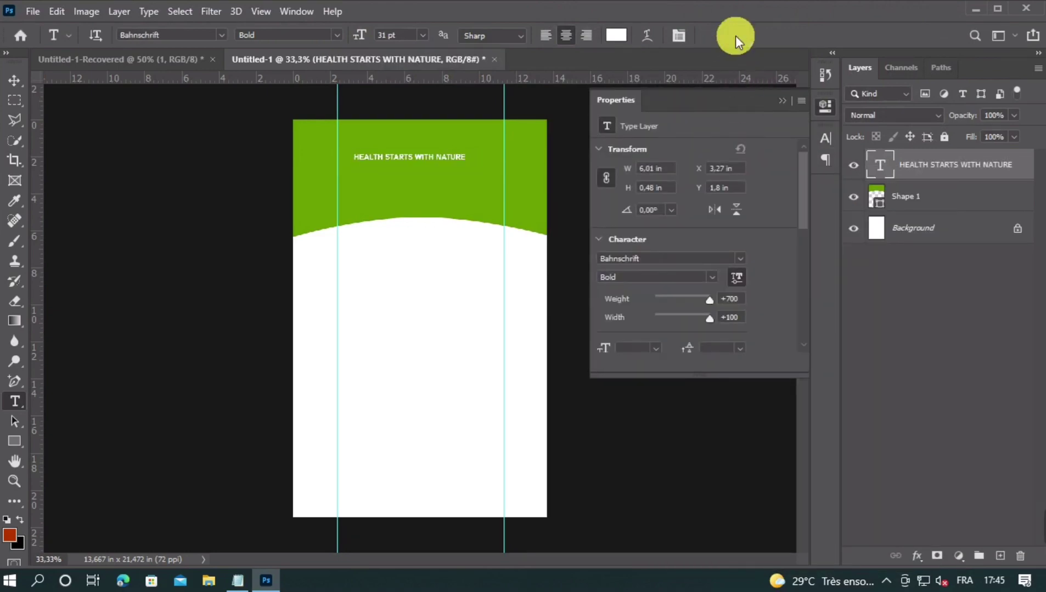
click(782, 100)
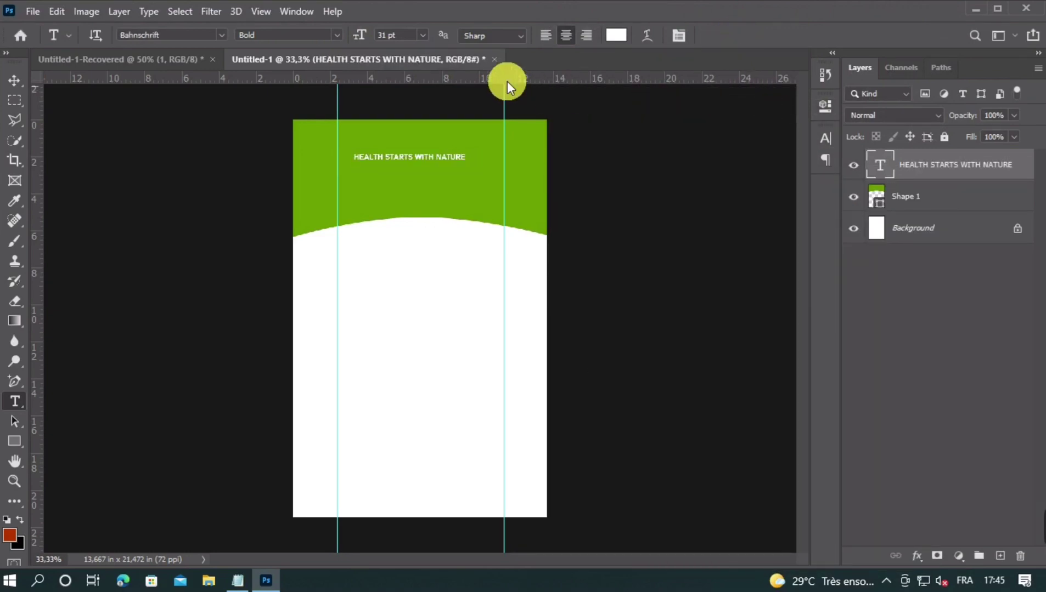
- Increase the headline's font size to 35 pt
click(389, 36)
scroll(395, 39, up, 1)
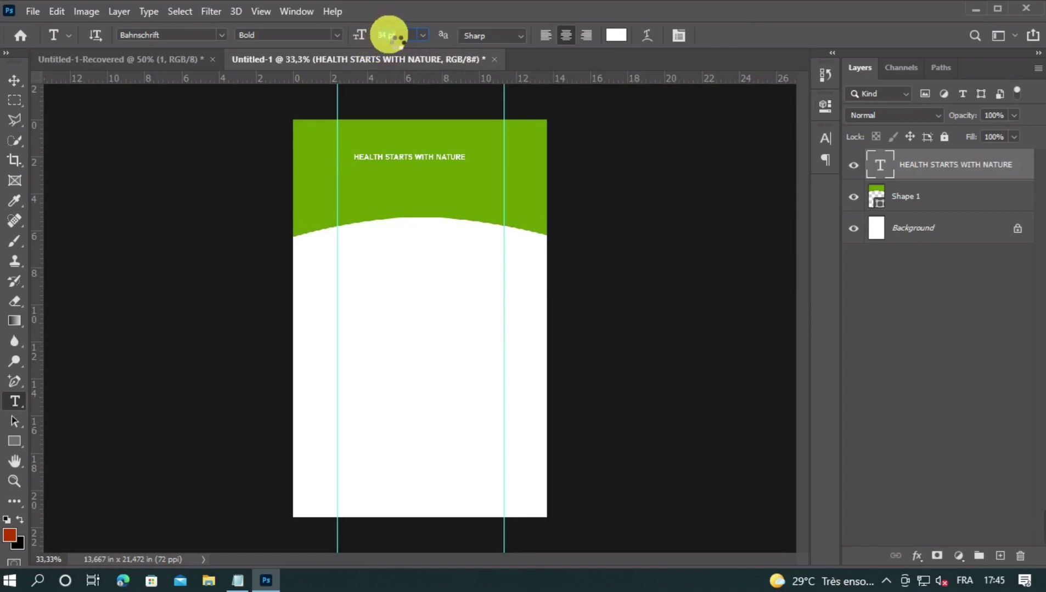
scroll(389, 35, up, 3)
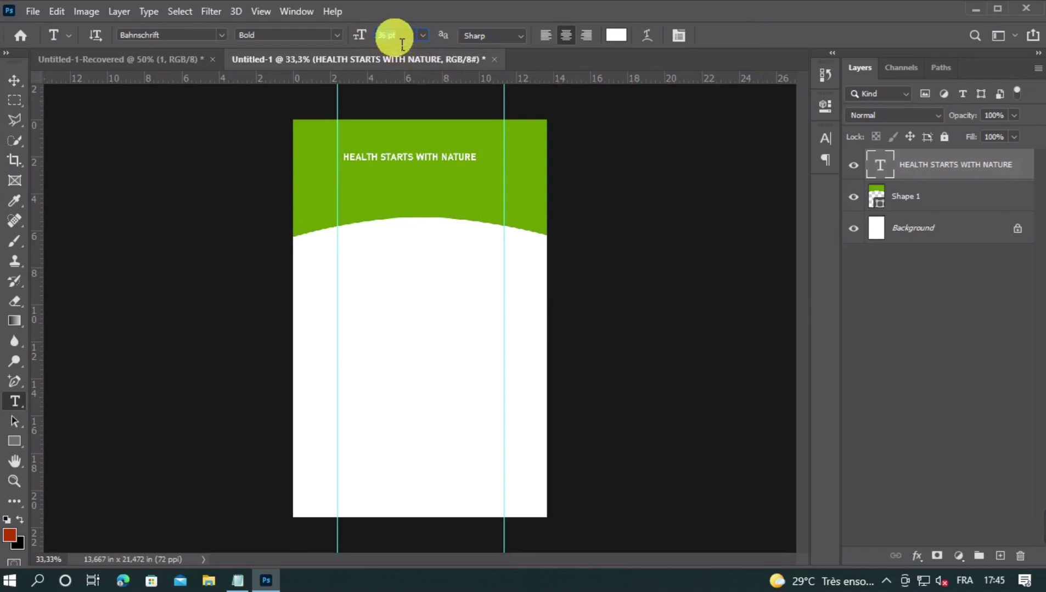
scroll(395, 36, down, 1)
- Center the headline horizontally on the page and move it up near the page's top edge
click(14, 80)
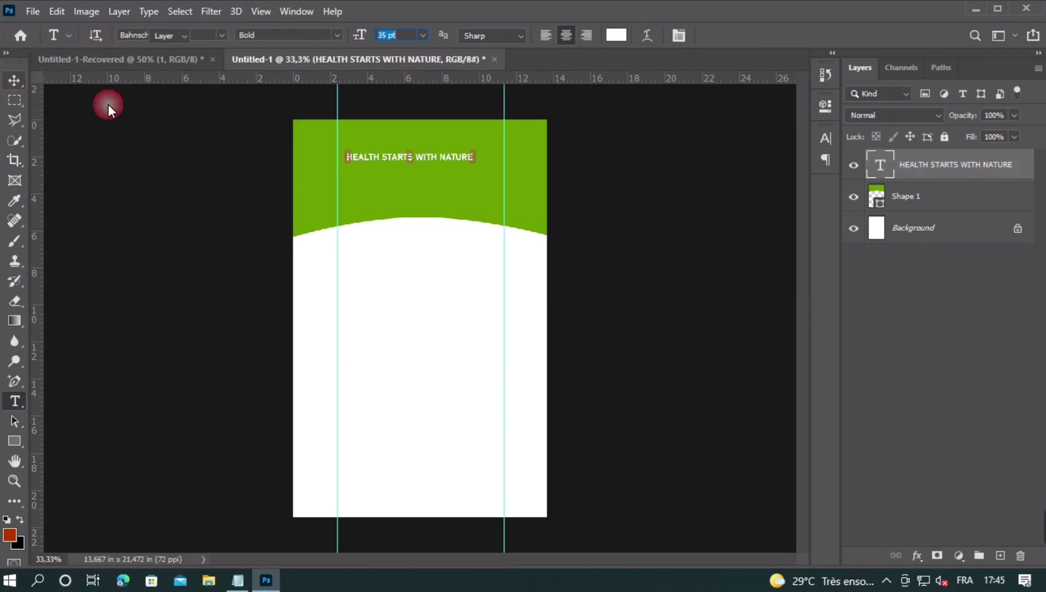
click(353, 35)
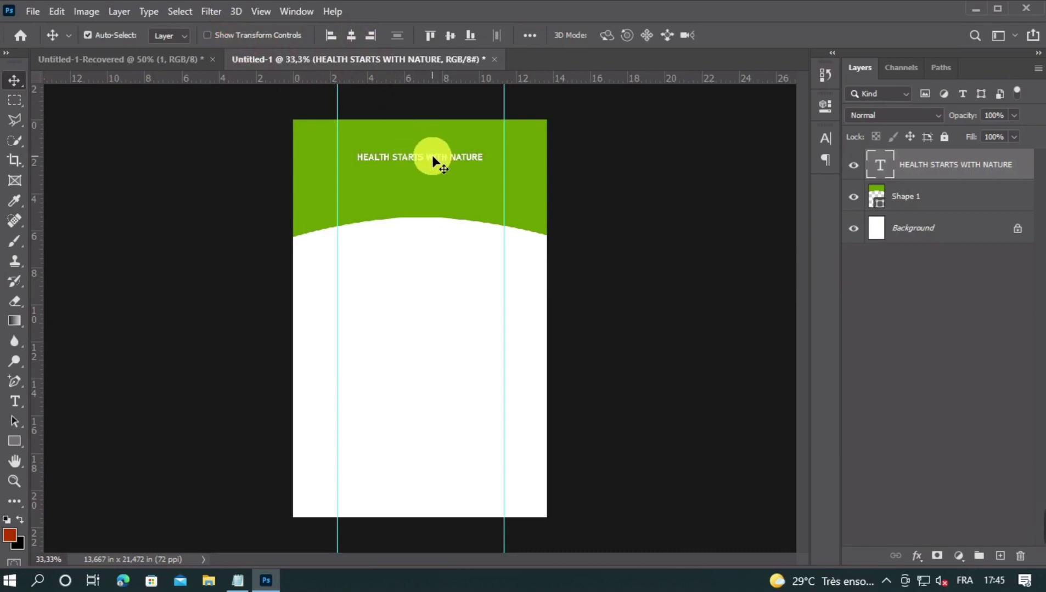
drag(432, 156, 432, 136)
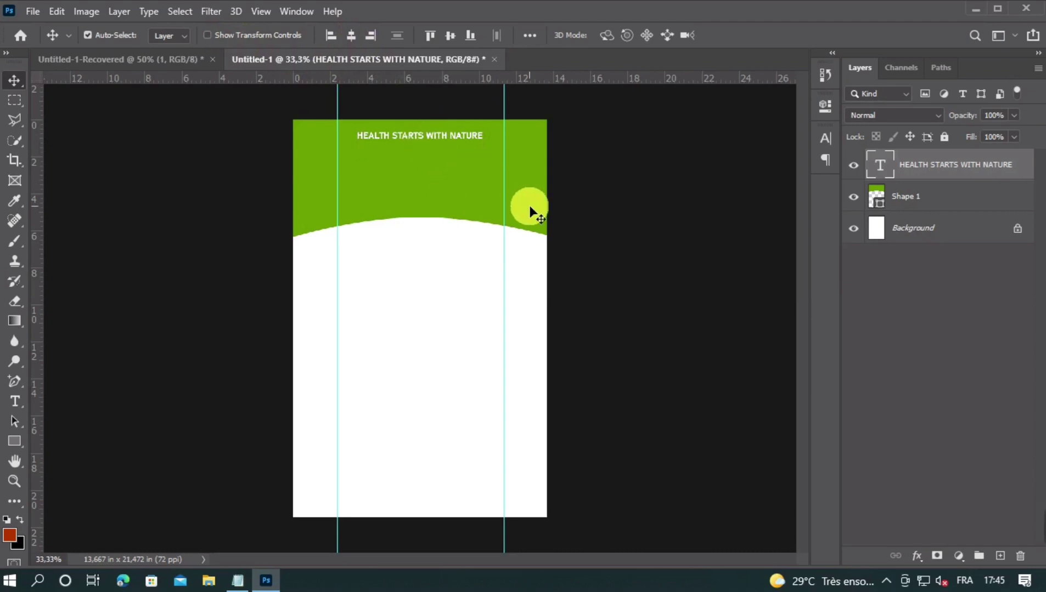
- Fine-tune the headline's vertical position by nudging it slightly closer to the top edge of the green header
key(ctrl+plus)
scroll(448, 139, up, 4)
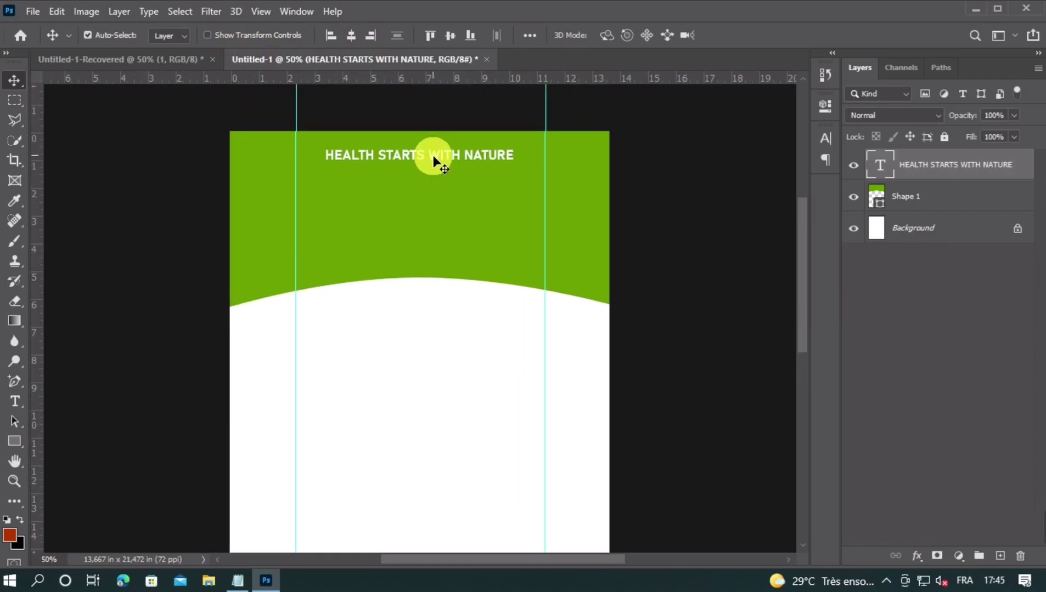
key(Up)
key(Up)
key(Up)
key(Up)
key(Up)
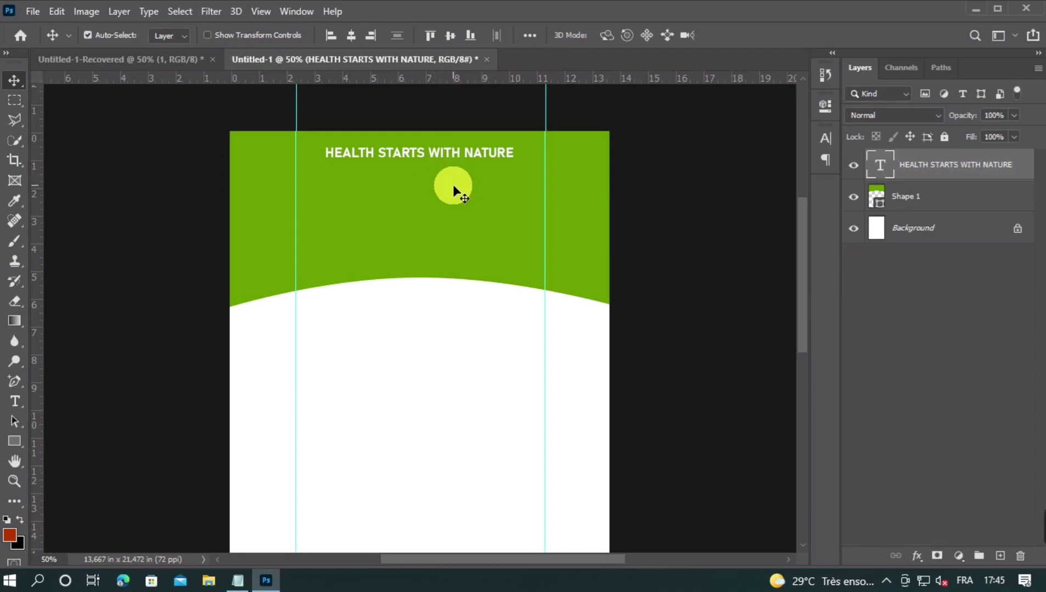
key(Up)
key(Up)
key(Up)
key(Up)
key(Up)
key(Up)
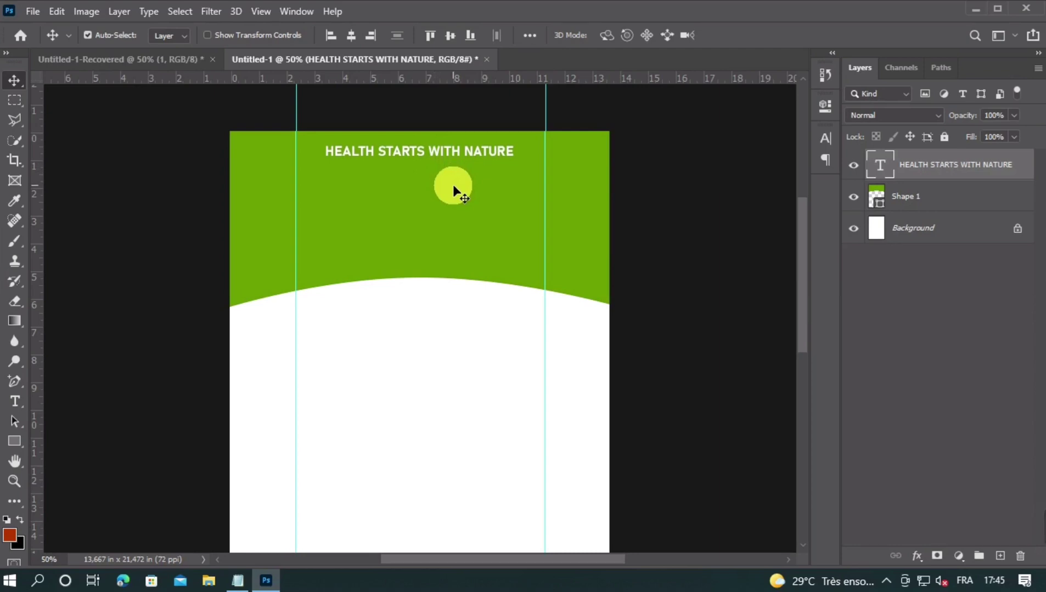
key(Down)
key(Down)
key(Down)
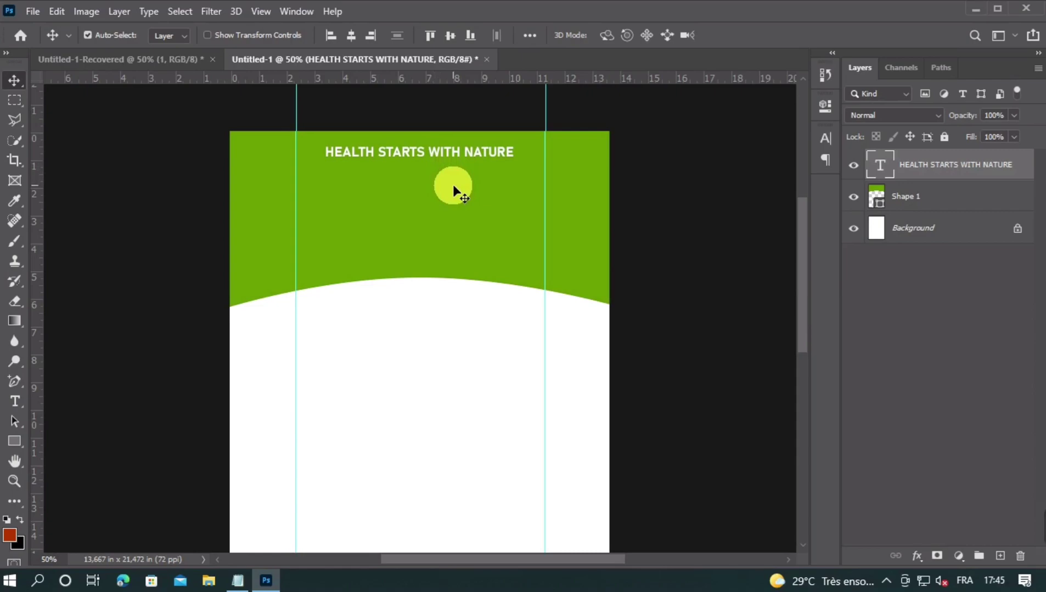
- Bring the black lotus icon from the Untitled-1-Recovered document into the page layout, centered in the green header below the headline
click(144, 63)
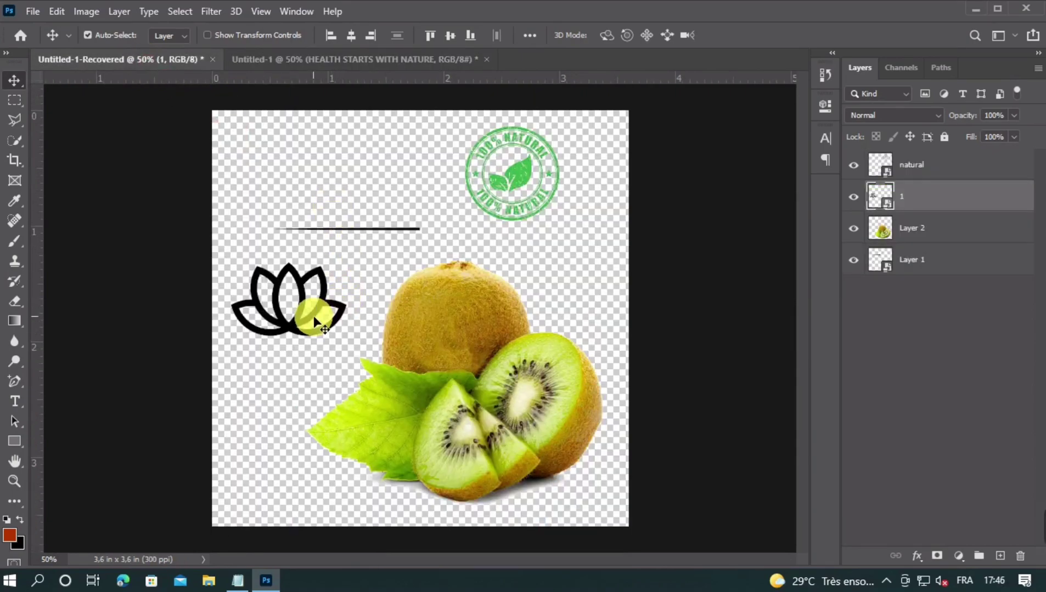
mouse_move(314, 321)
mouse_down()
mouse_move(327, 314)
mouse_move(316, 321)
mouse_up()
click(384, 89)
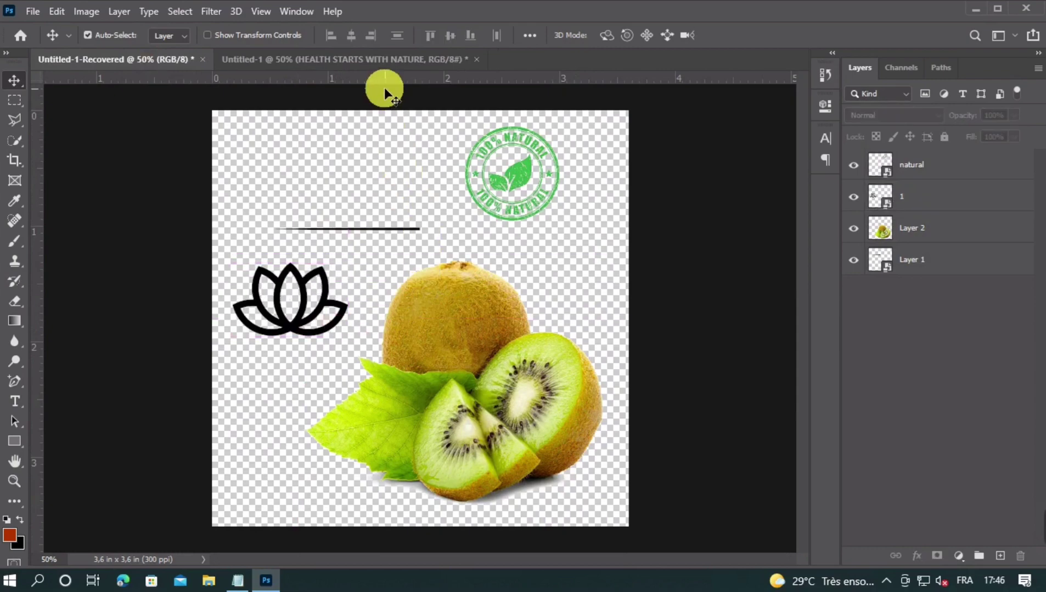
drag(384, 87, 450, 249)
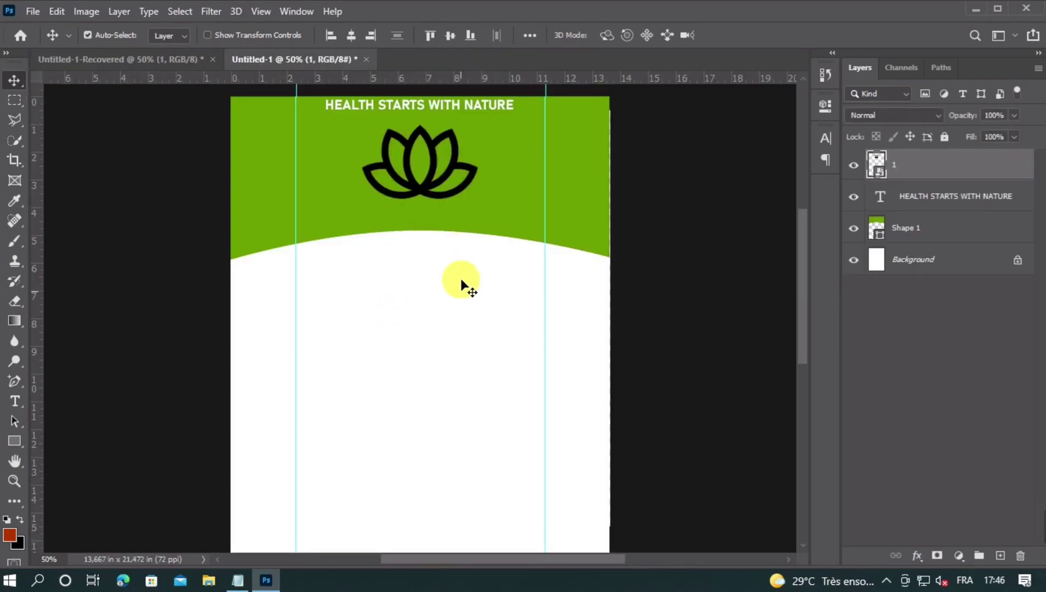
- Scale the lotus icon down proportionally around its center to about half its size and apply the transform
scroll(461, 281, up, 2)
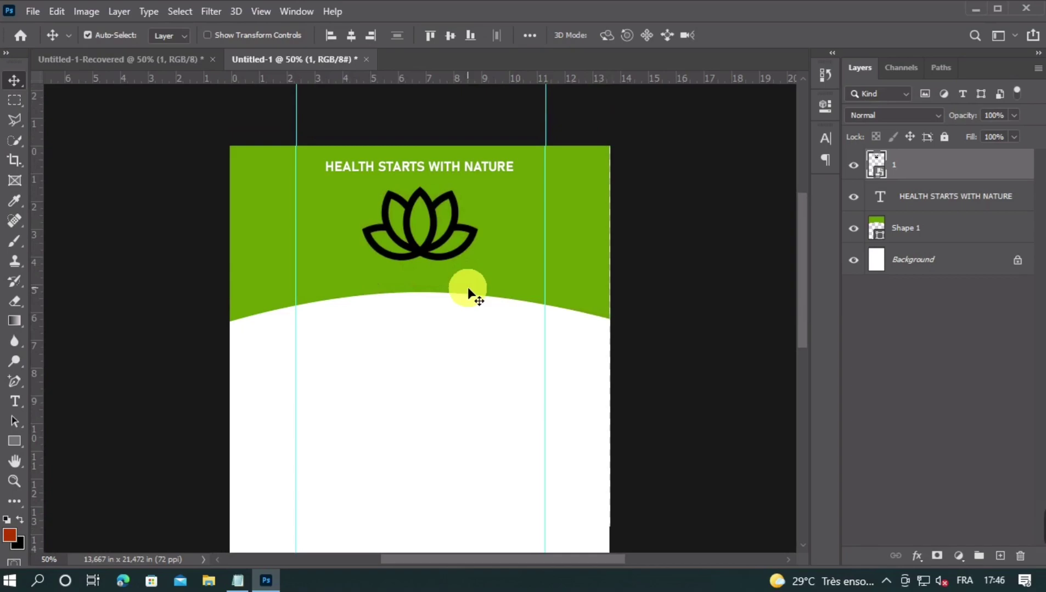
key(ctrl+t)
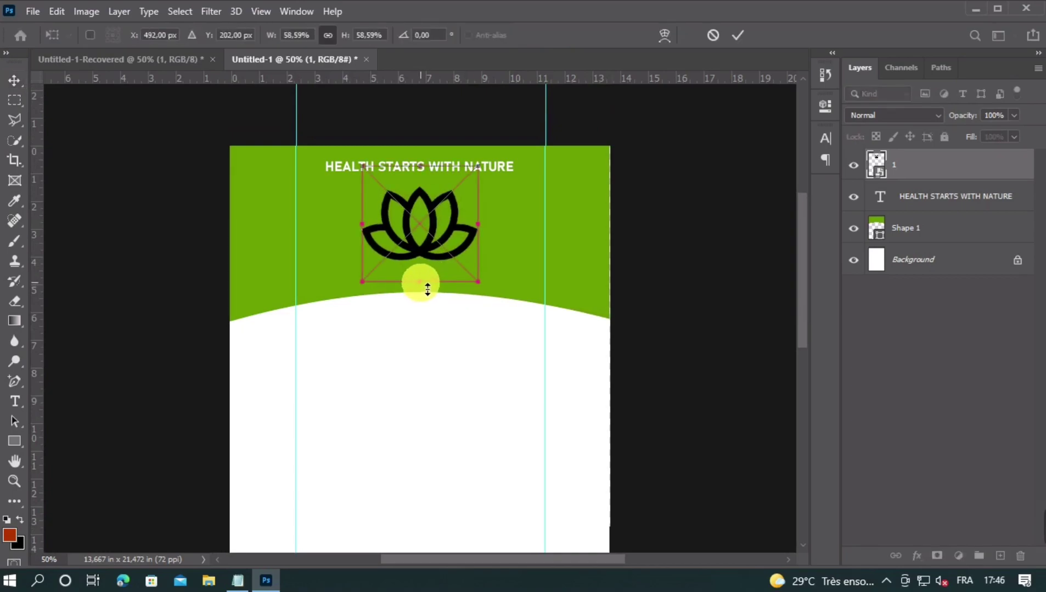
drag(427, 289, 419, 232)
double_click(422, 211)
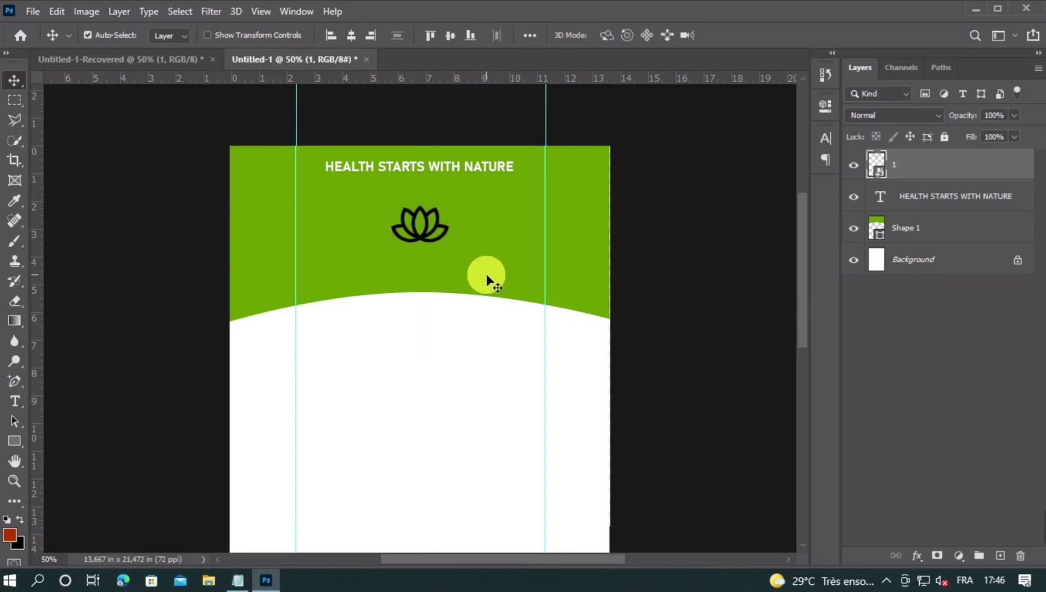
- Nudge the reduced lotus icon up toward the headline
key(Up)
key(Up)
key(Up)
key(Up)
key(Up)
key(Up)
key(Up)
key(Up)
key(Up)
key(Up)
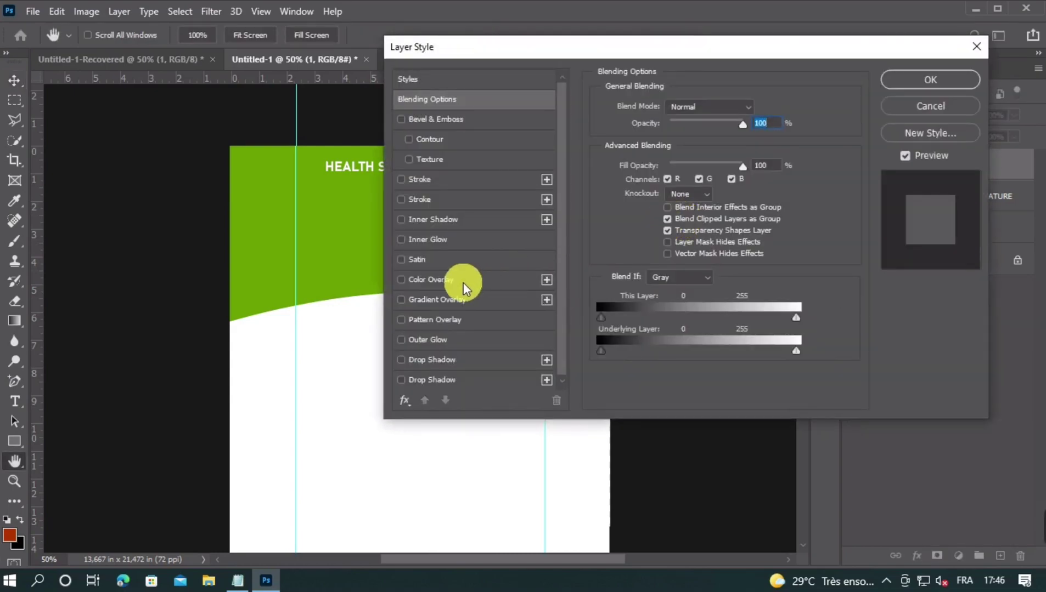
- Apply a white (ffffff) Color Overlay layer style to the lotus icon
click(463, 283)
click(757, 110)
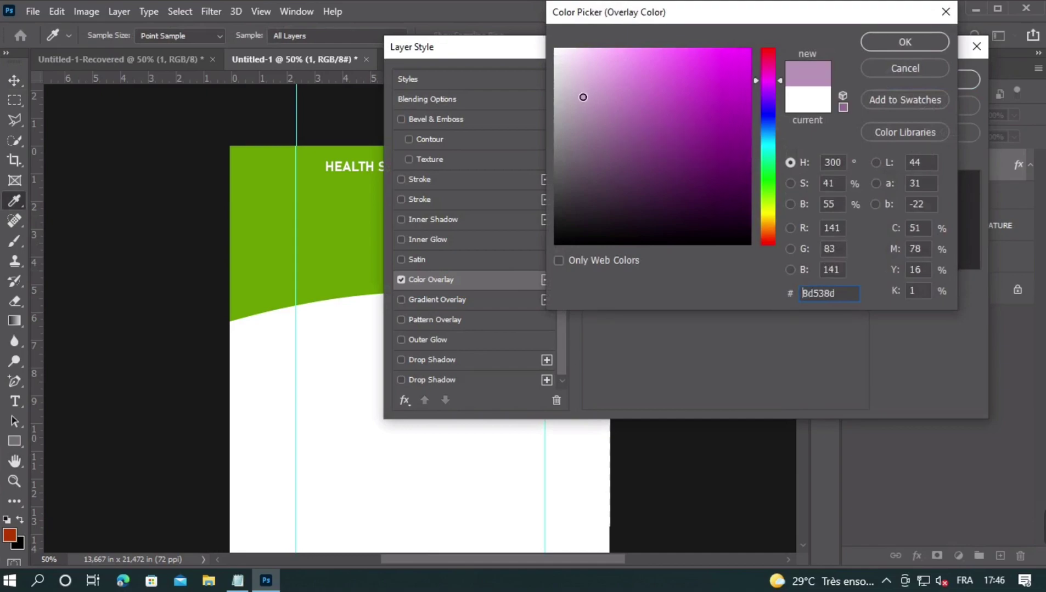
text(ffffff)
click(913, 44)
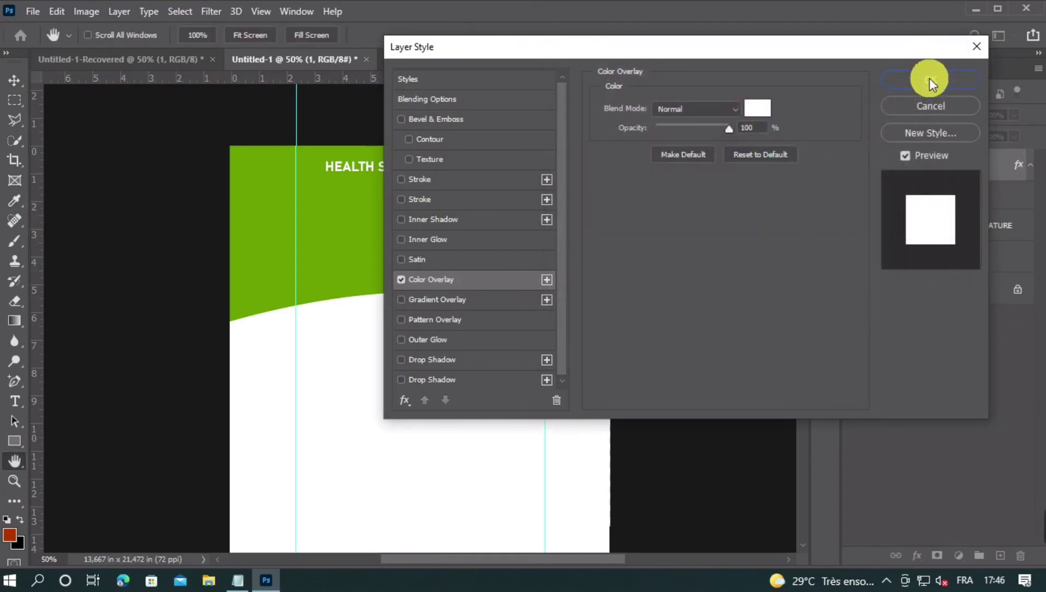
click(929, 77)
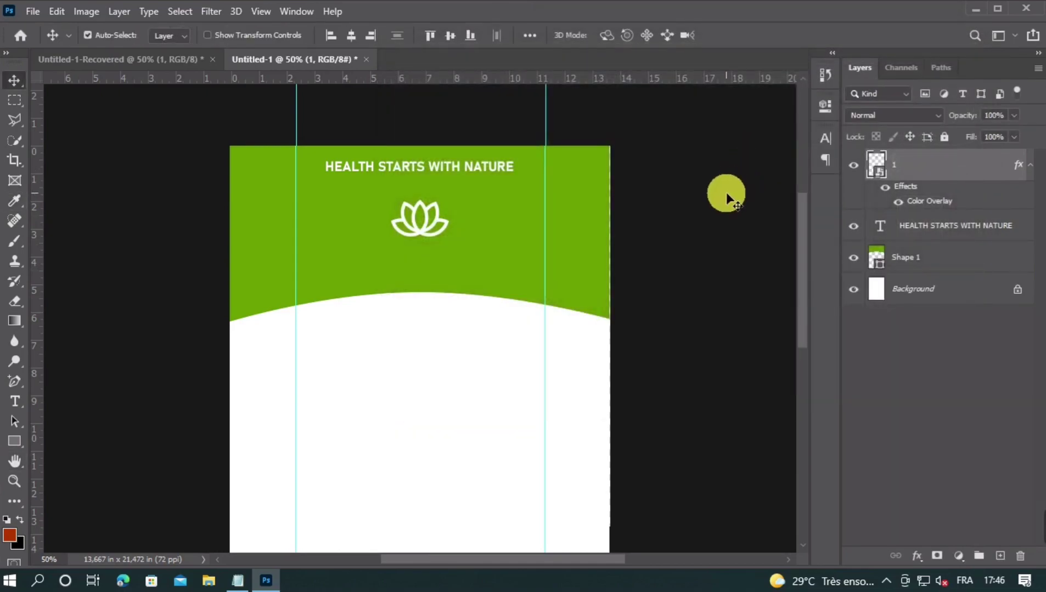
- Move the white lotus icon up by a few more small nudges
key(Up)
key(Up)
key(Up)
key(Up)
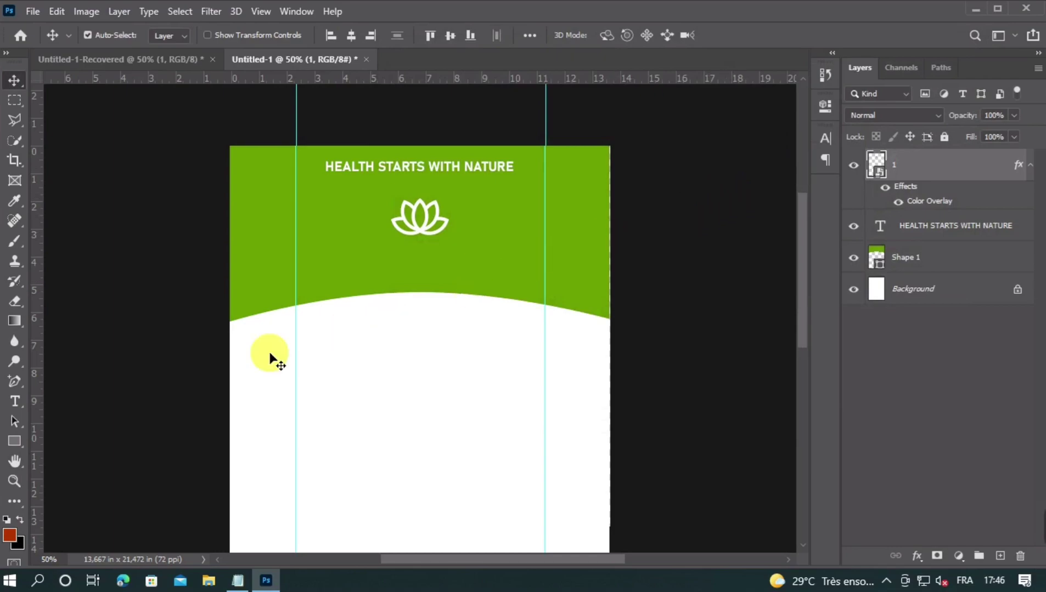
- Add a text layer reading "NATURAL" below the lotus icon, copying the word from the Notepad notes
click(15, 401)
click(420, 256)
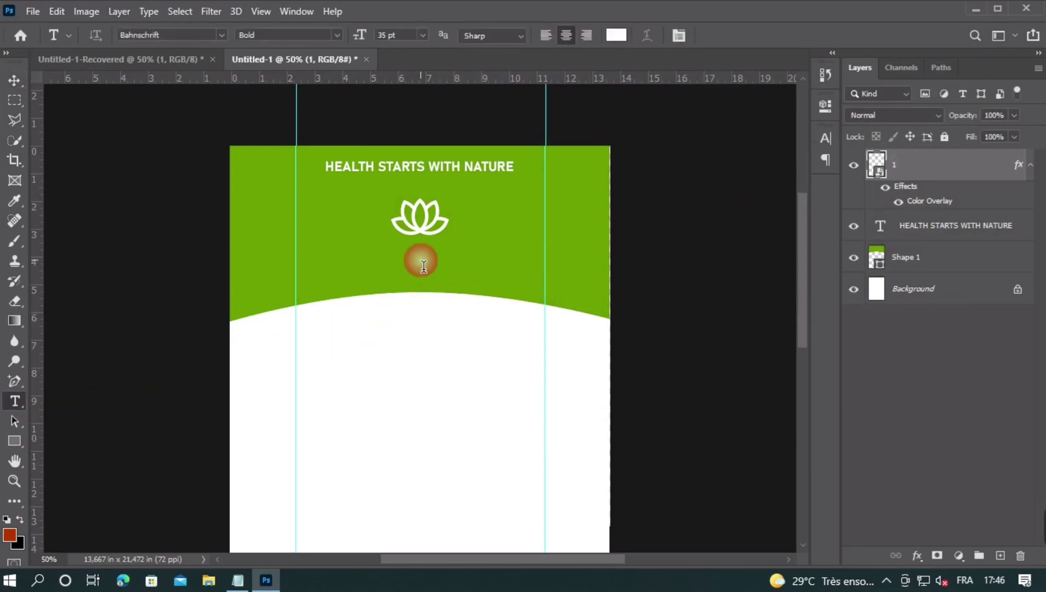
click(237, 581)
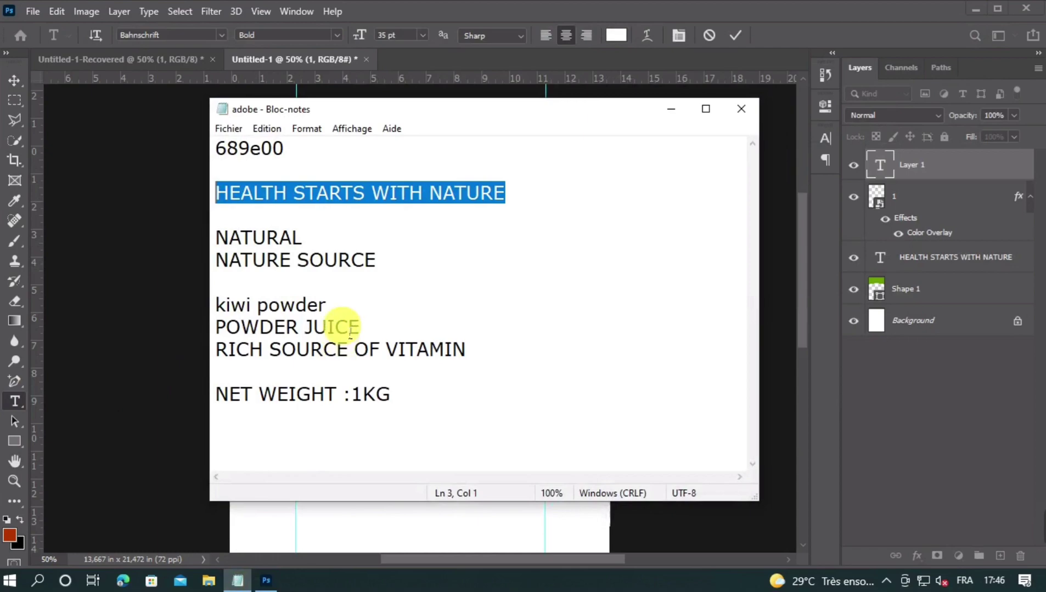
click(219, 239)
drag(222, 246, 320, 246)
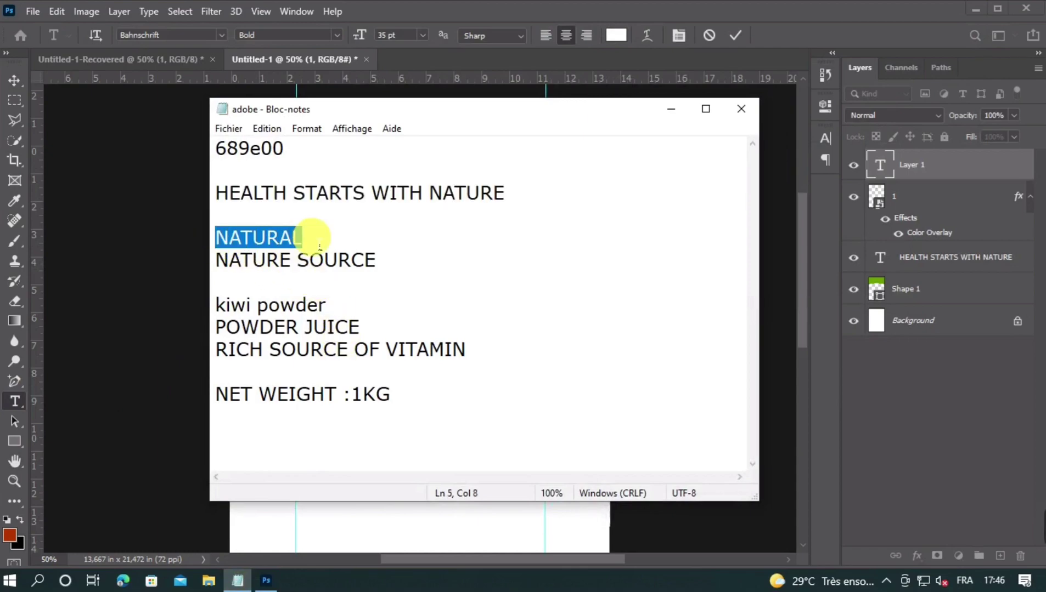
key(ctrl+c)
click(737, 110)
key(ctrl+v)
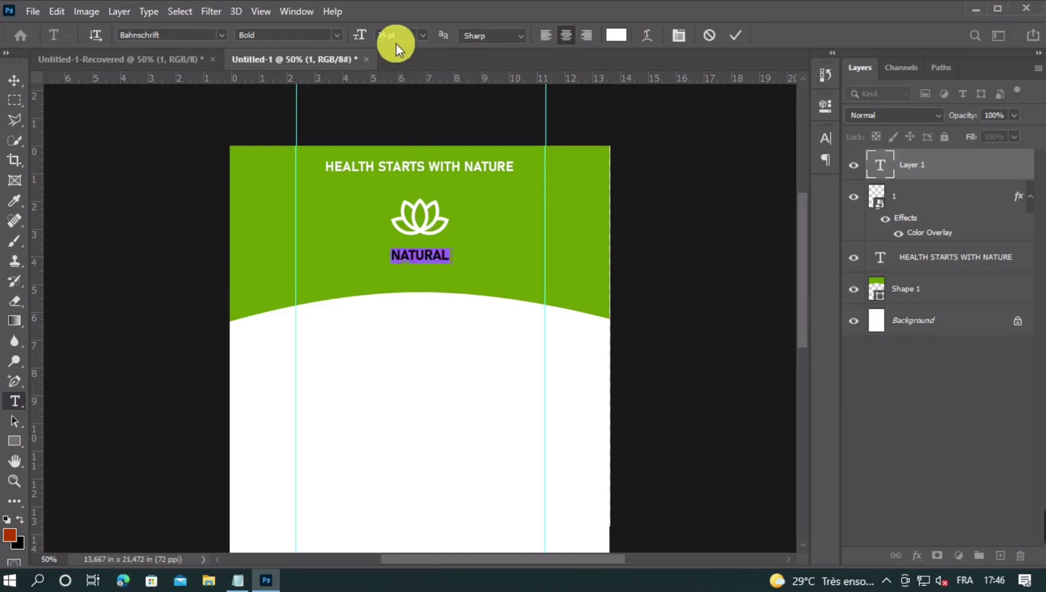
- Enlarge the NATURAL text to 61 pt and set its letter tracking to 120
drag(363, 35, 387, 37)
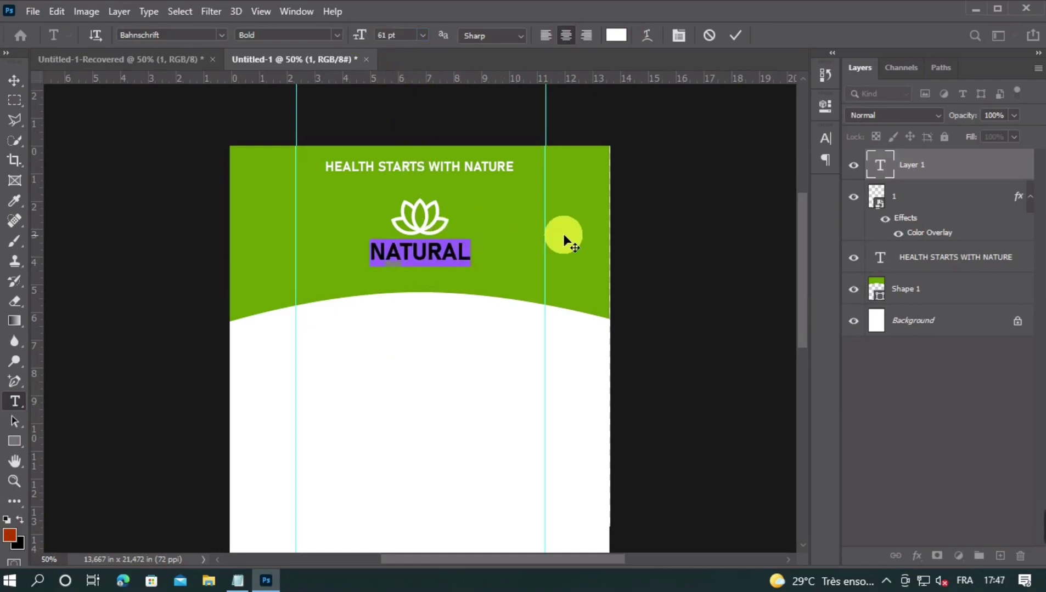
click(824, 138)
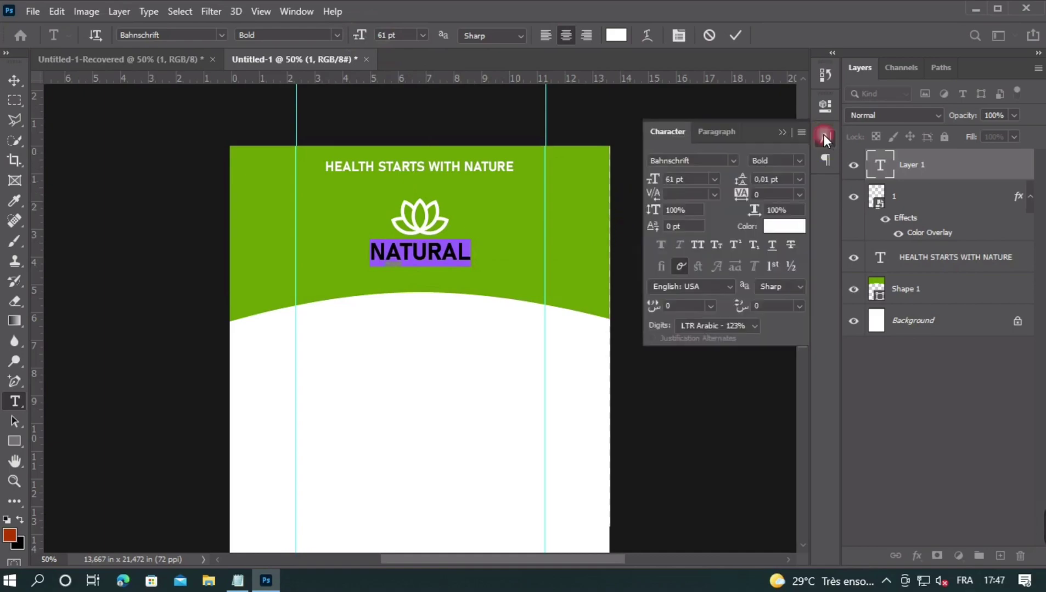
click(768, 196)
text(60)
key(Return)
text(120)
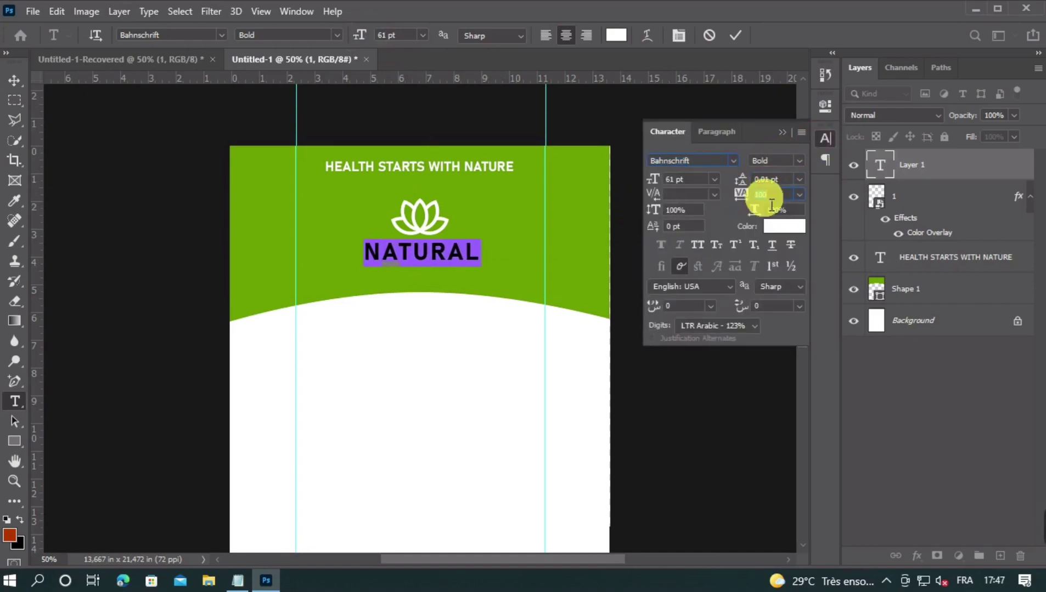
key(Return)
- Reduce the NATURAL text size to 54 pt and commit the text edit
click(397, 37)
scroll(398, 38, down, 3)
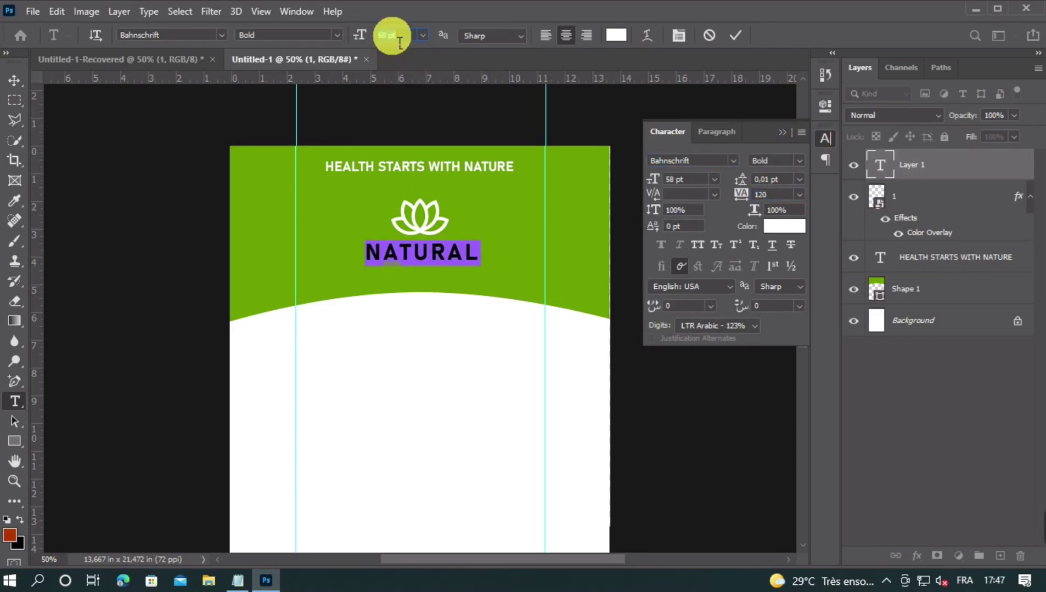
scroll(399, 41, down, 3)
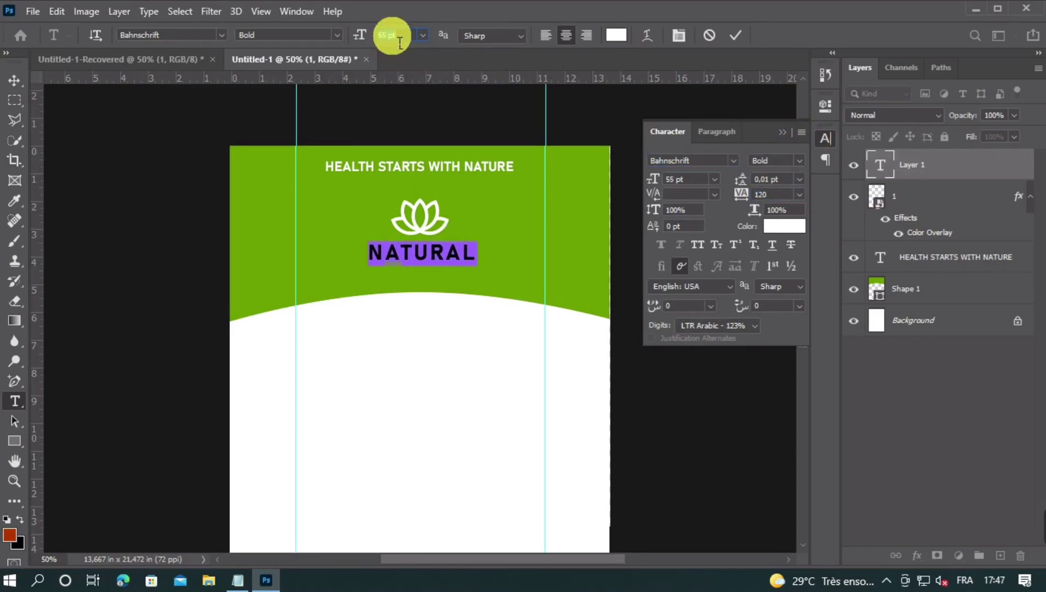
scroll(399, 41, down, 1)
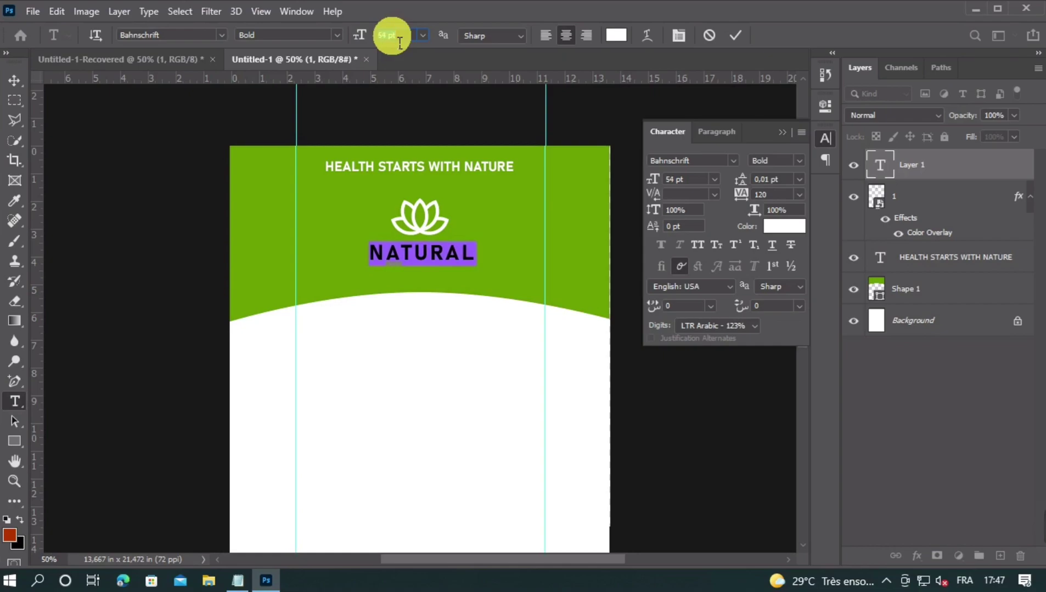
click(728, 34)
click(783, 132)
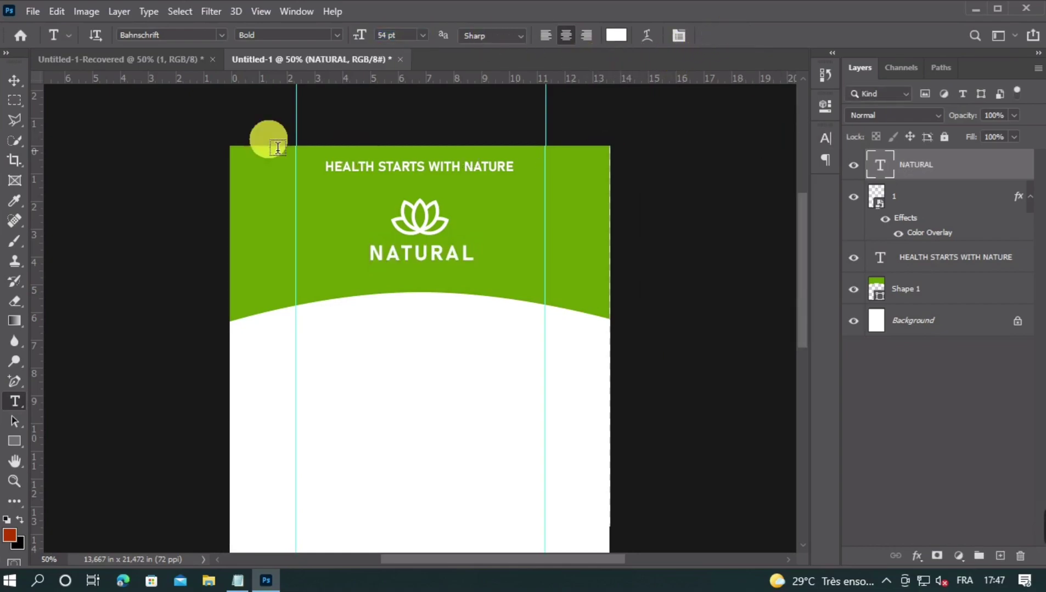
- Centre the NATURAL text horizontally in the label and nudge it up slightly toward the lotus icon
click(12, 81)
click(348, 34)
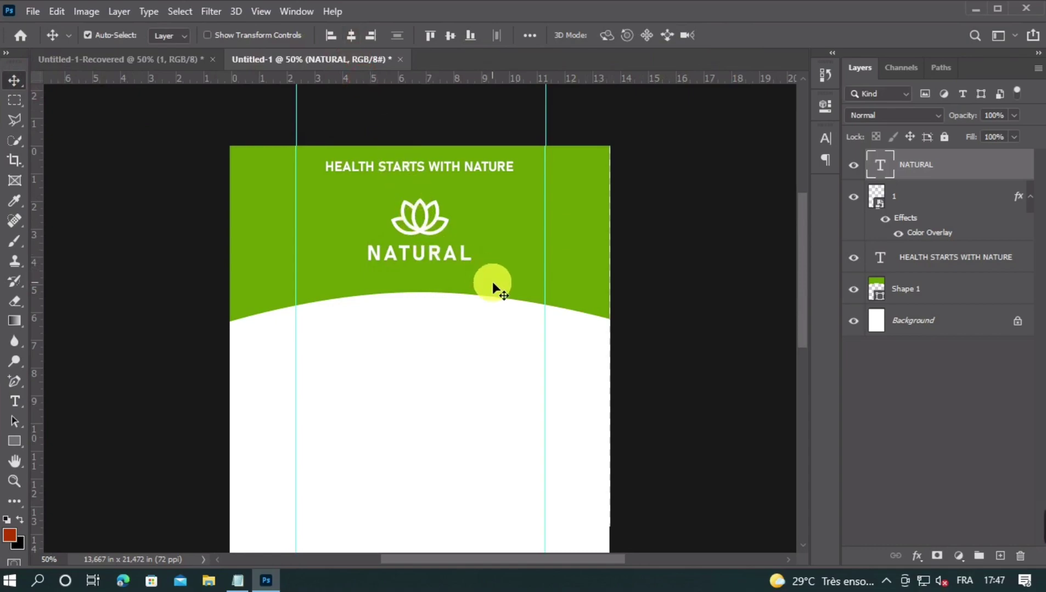
key(Up)
- Lower the curved green header shape to make room below NATURAL, fine-tuning its height with small upward nudges
key(ctrl+minus)
key(ctrl+minus)
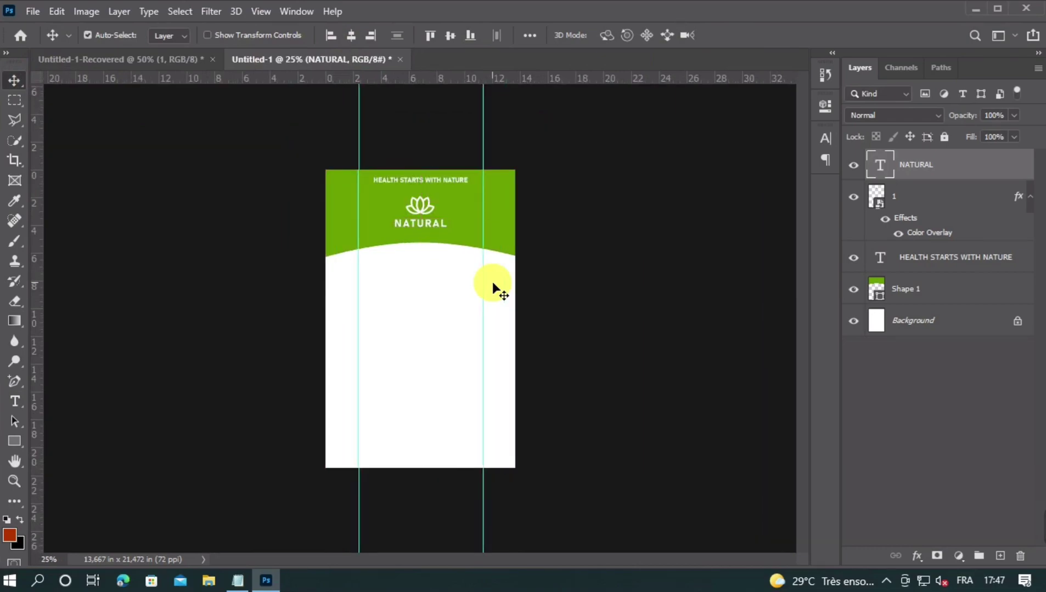
key(ctrl+plus)
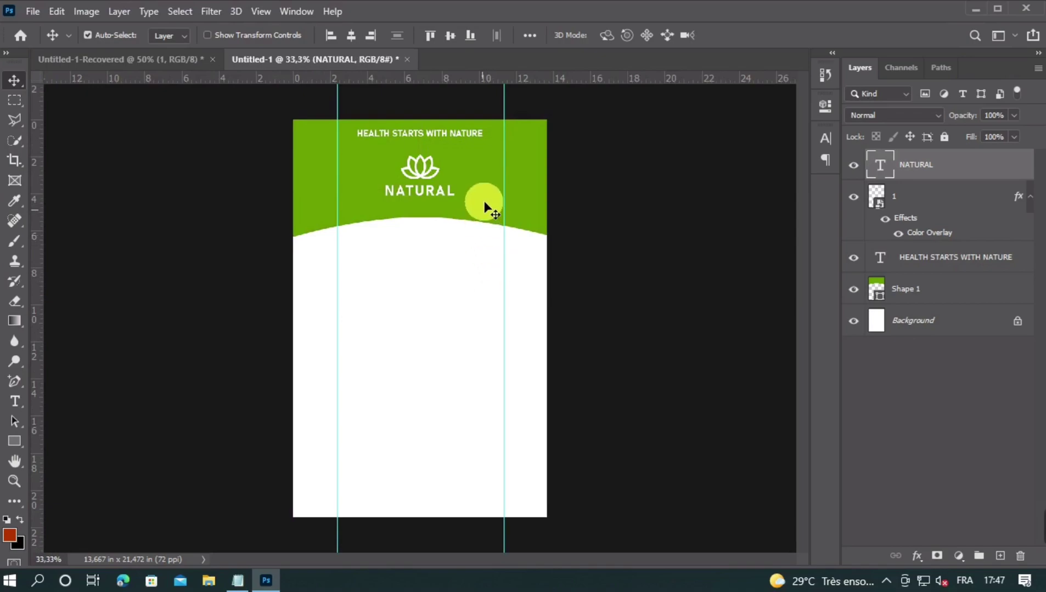
drag(485, 188, 485, 201)
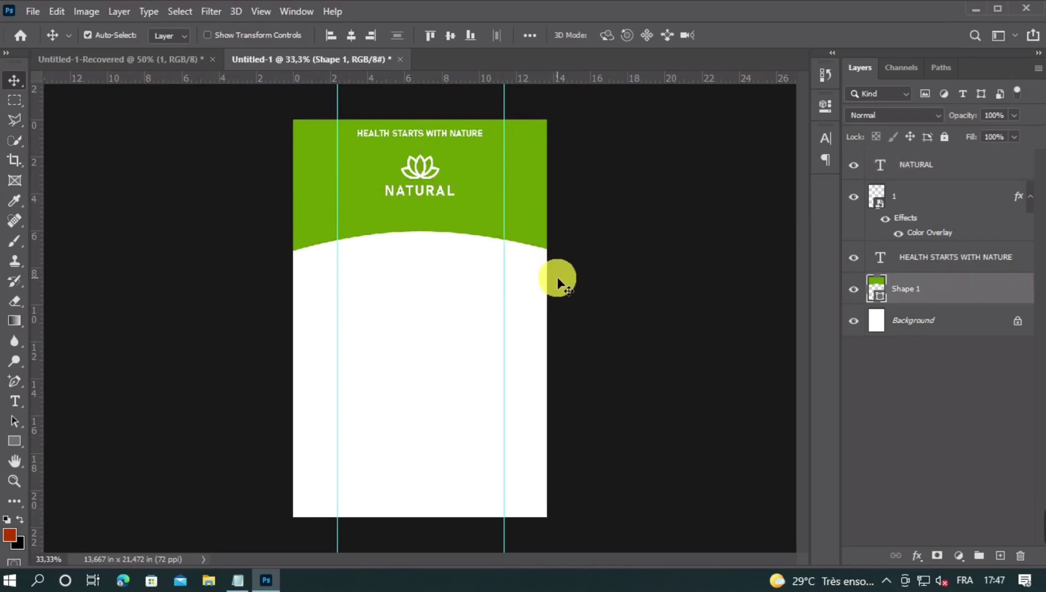
key(Up)
key(Up)
key(Up)
key(Up)
key(Up)
key(Up)
key(Up)
key(Up)
key(Up)
key(Up)
key(Up)
key(Up)
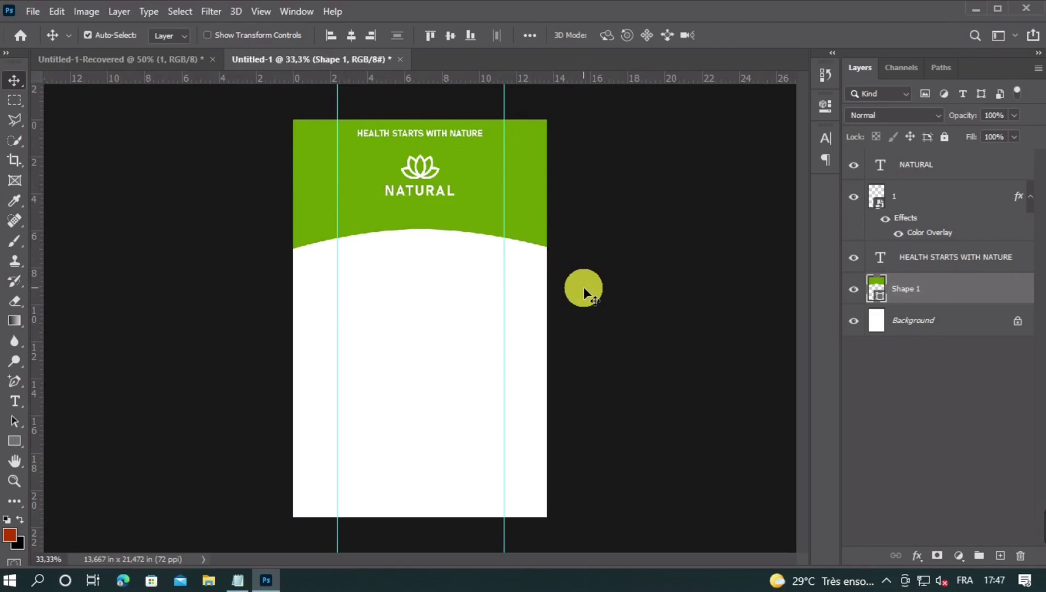
key(Up)
key(Up)
key(Up)
key(Up)
key(Up)
key(Up)
key(Up)
key(Up)
key(Up)
key(Up)
key(Up)
key(Up)
key(Up)
key(Up)
key(Up)
key(Up)
key(Up)
key(Up)
key(Up)
key(Up)
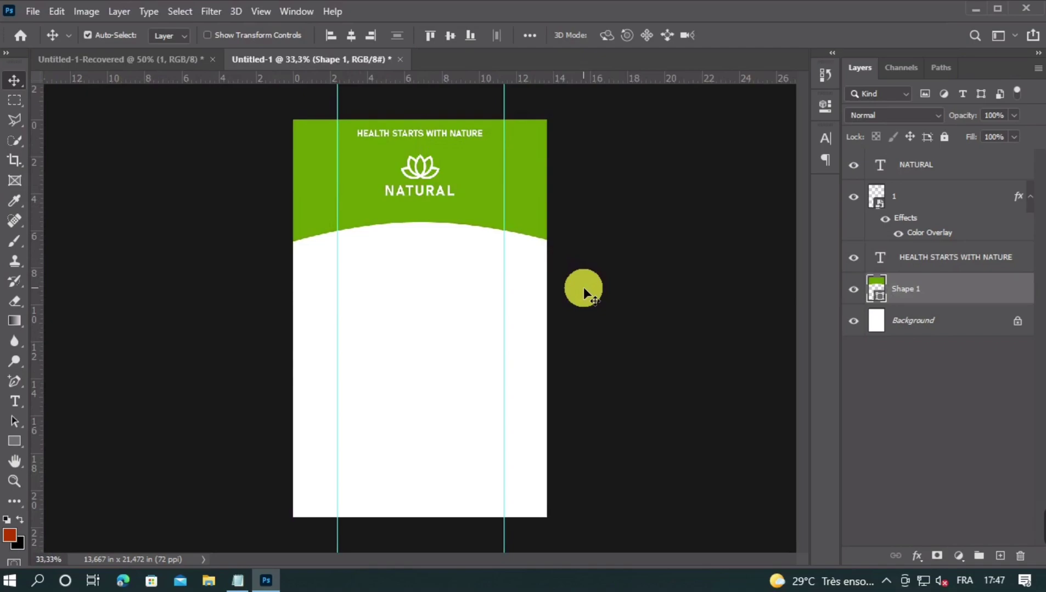
- Add a text layer reading "NATURE SOURCE" below NATURAL, copying the words from the Notepad notes
click(14, 401)
click(422, 268)
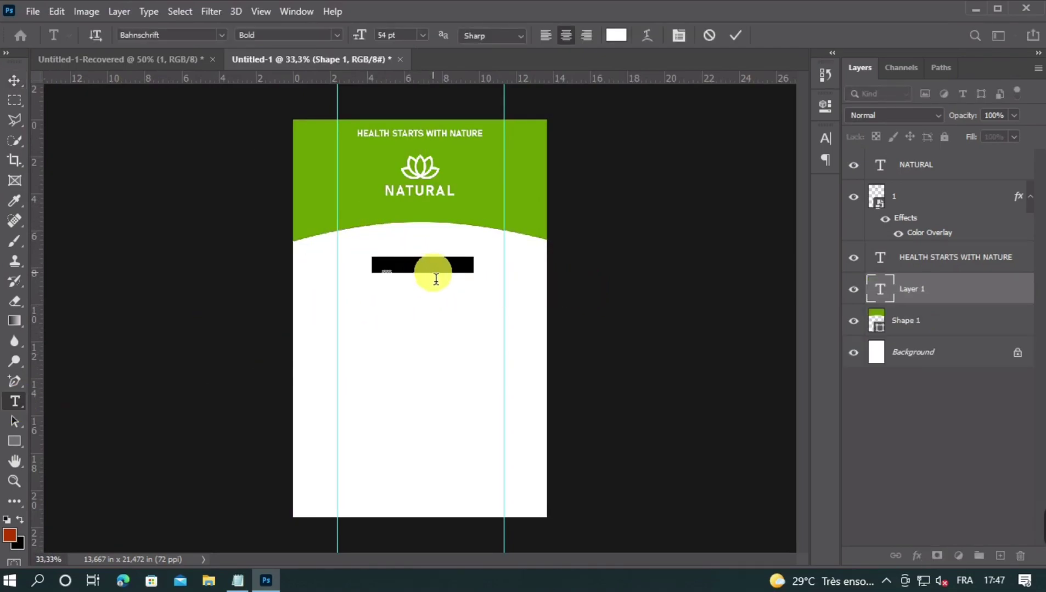
click(237, 580)
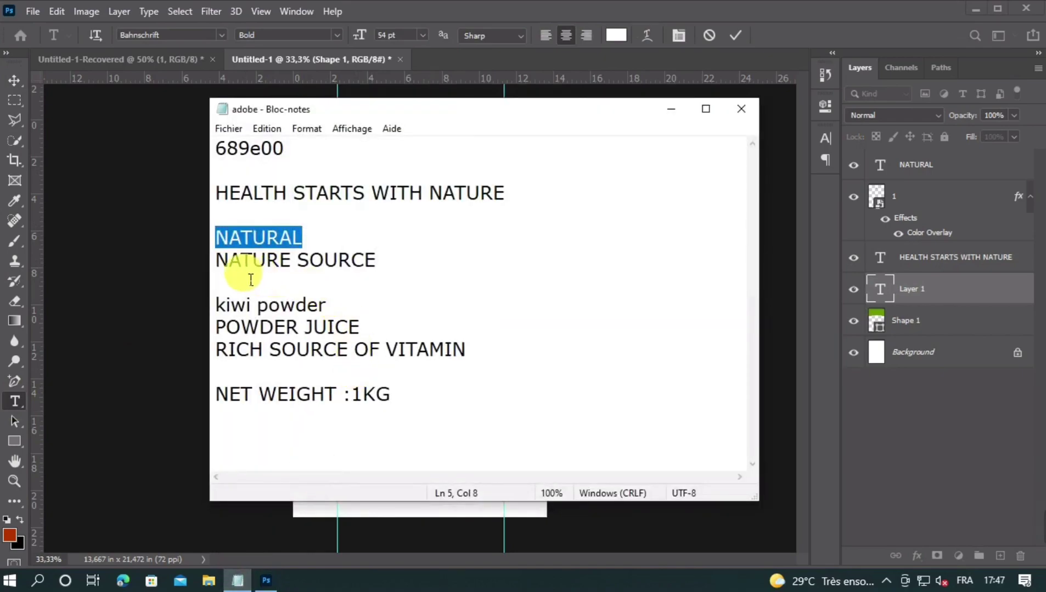
click(222, 272)
drag(223, 273, 384, 274)
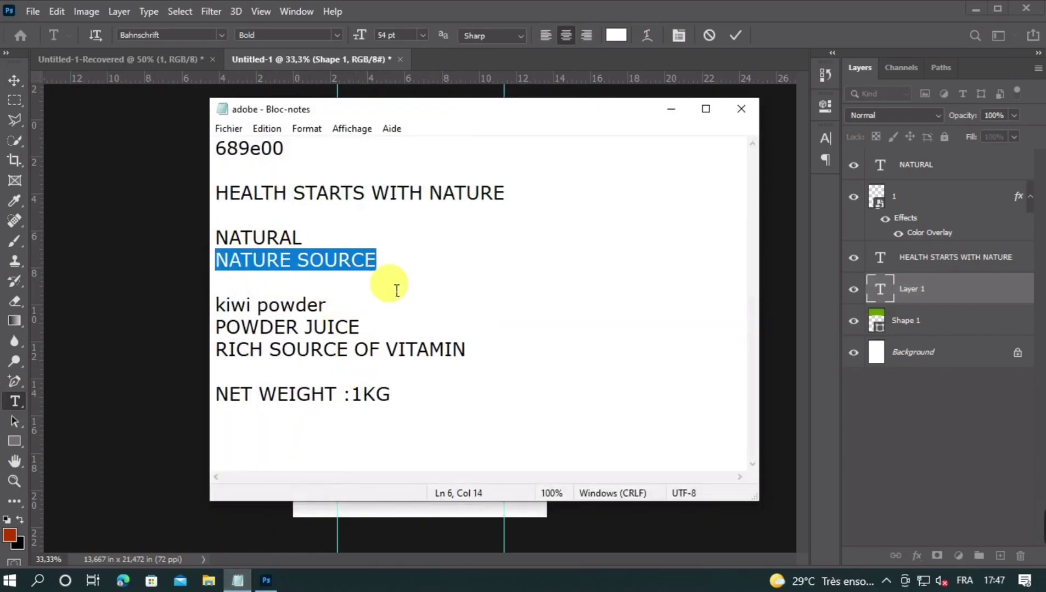
click(670, 109)
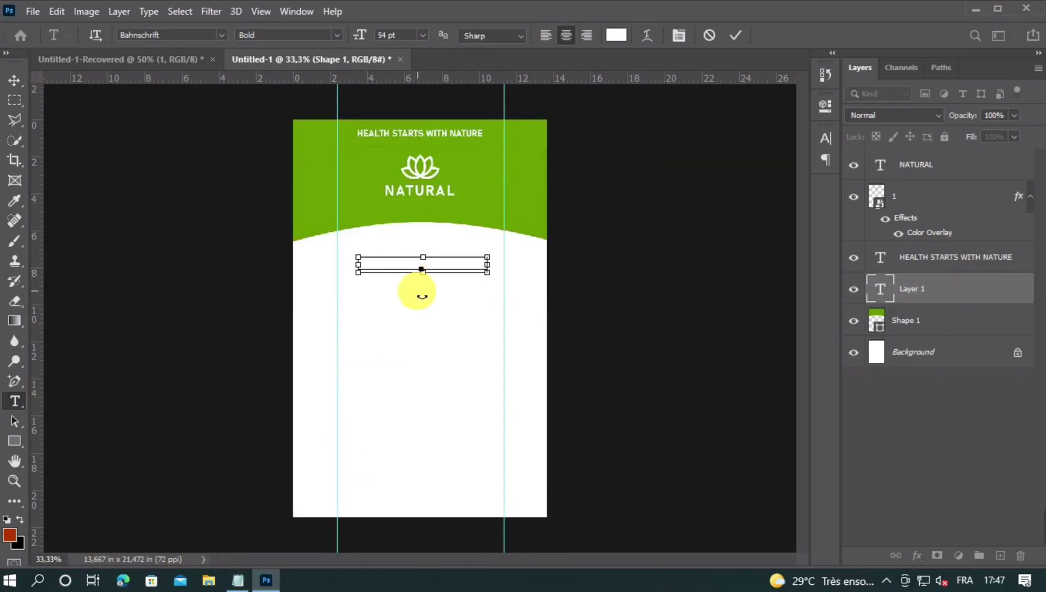
key(BackSpace)
drag(426, 299, 426, 246)
key(ctrl+v)
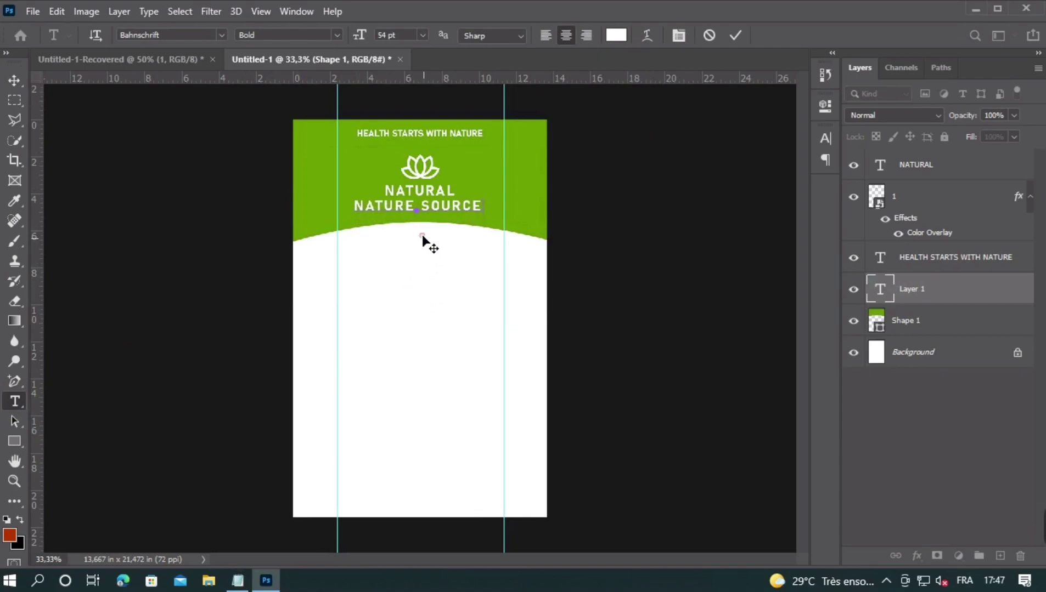
- Set the NATURE SOURCE text size to 26 pt and commit the text
triple_click(413, 215)
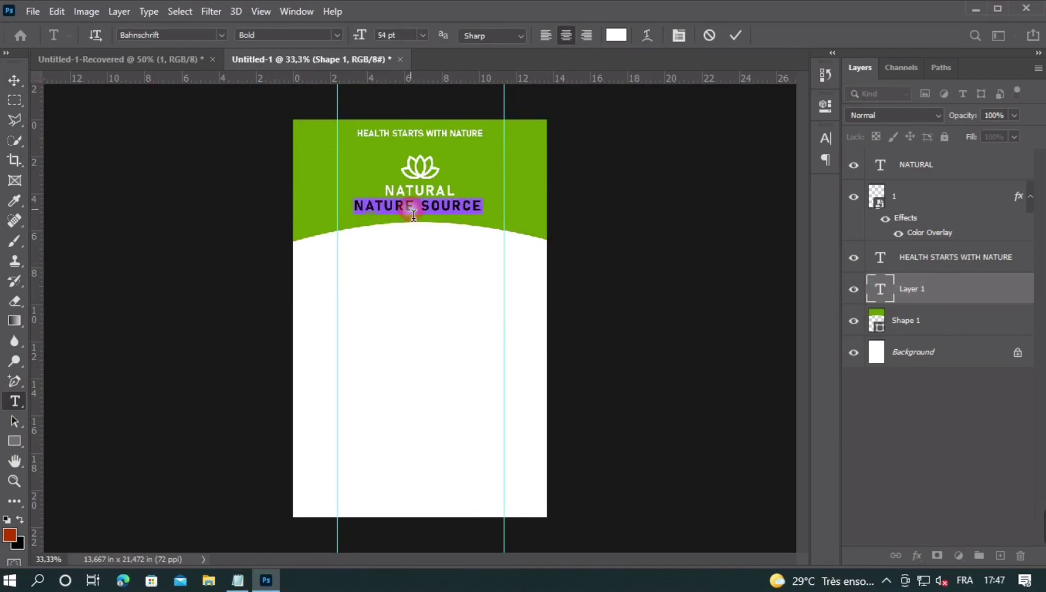
click(393, 41)
scroll(394, 41, down, 17)
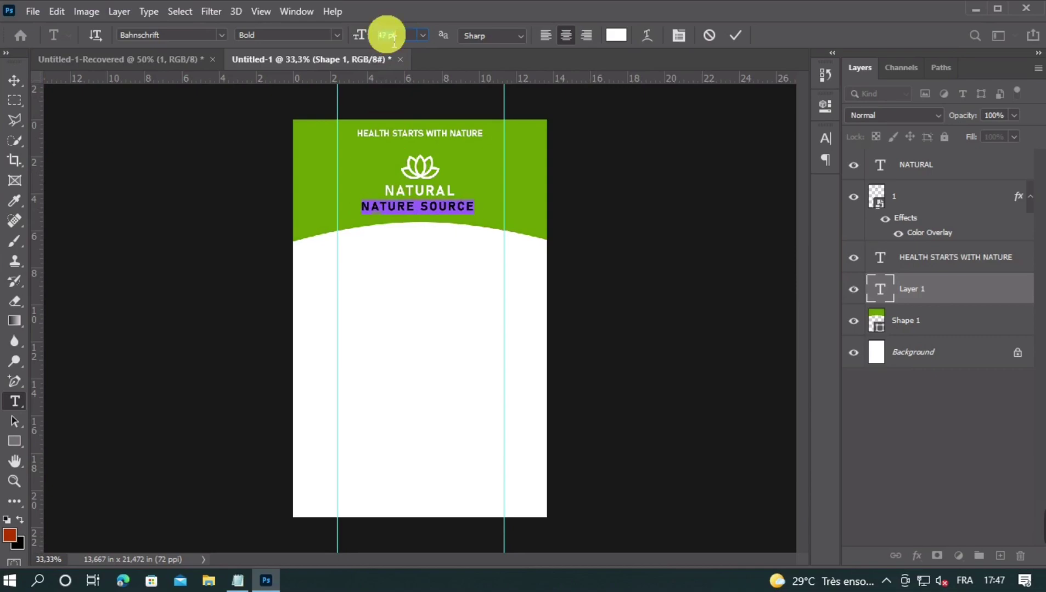
scroll(394, 42, down, 4)
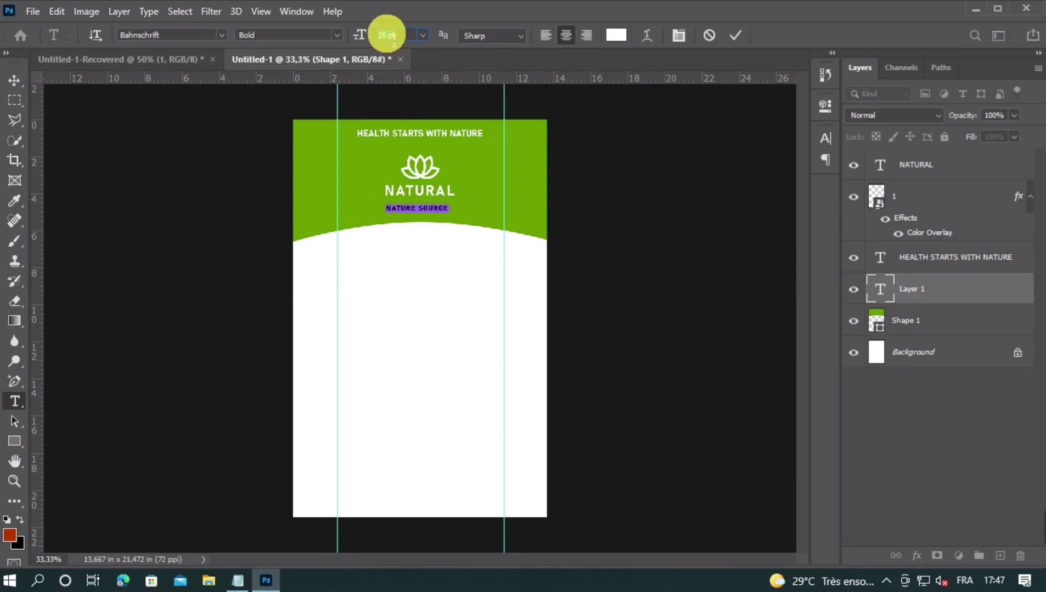
scroll(394, 41, up, 1)
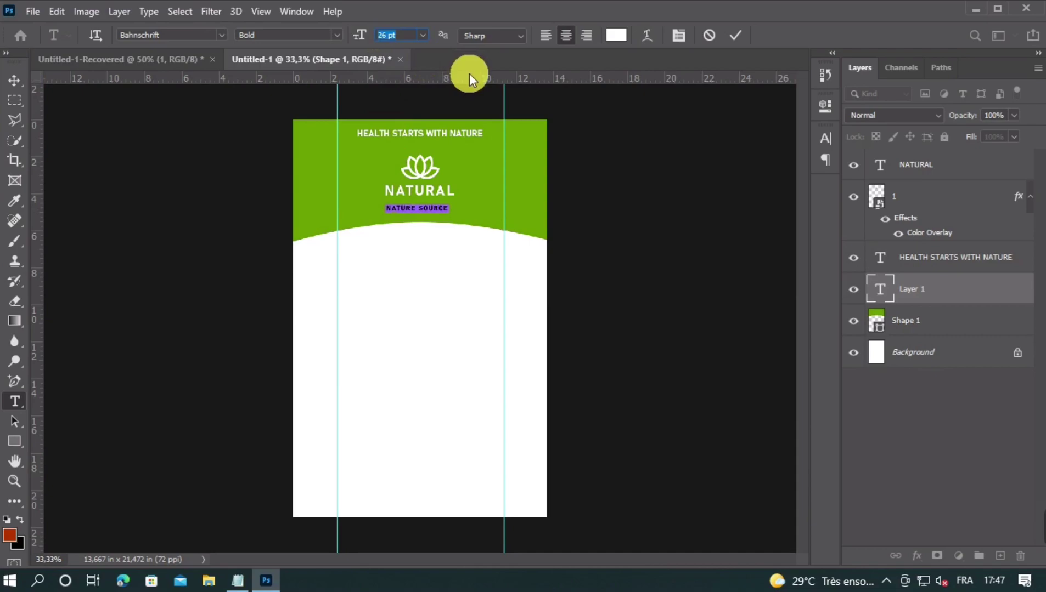
click(750, 62)
- Set the NATURAL text size to 60 pt and centre it horizontally in the label
key(ctrl+plus)
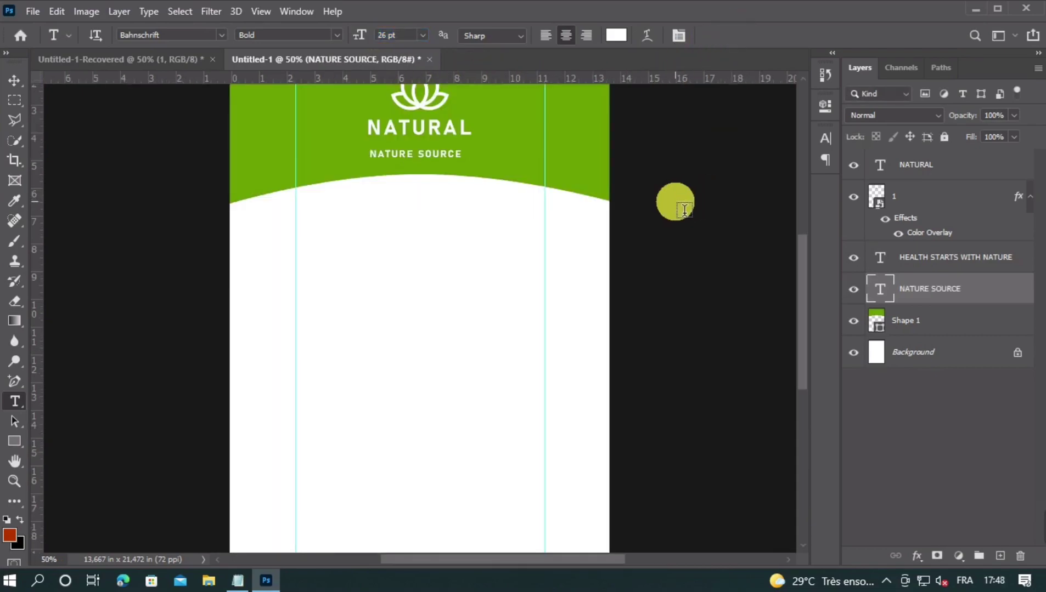
scroll(681, 209, up, 4)
click(409, 235)
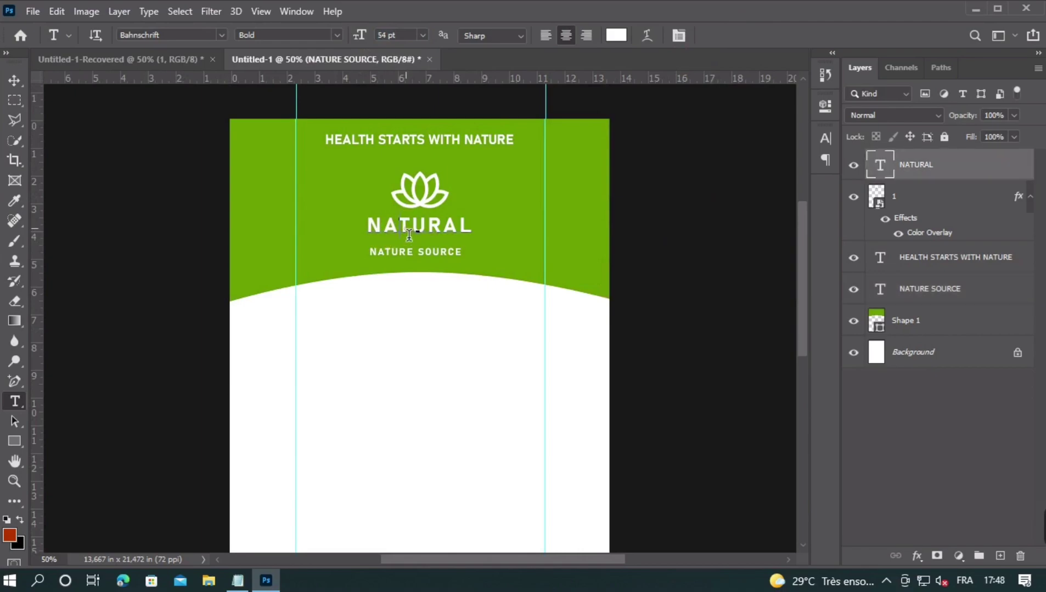
key(ctrl+a)
scroll(391, 35, up, 4)
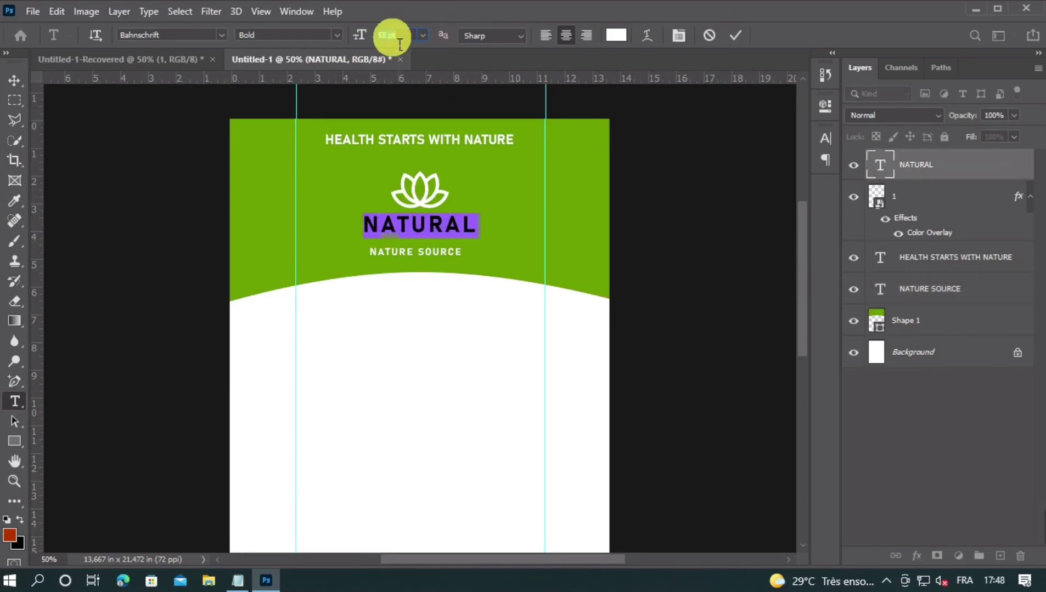
scroll(392, 36, up, 2)
click(735, 35)
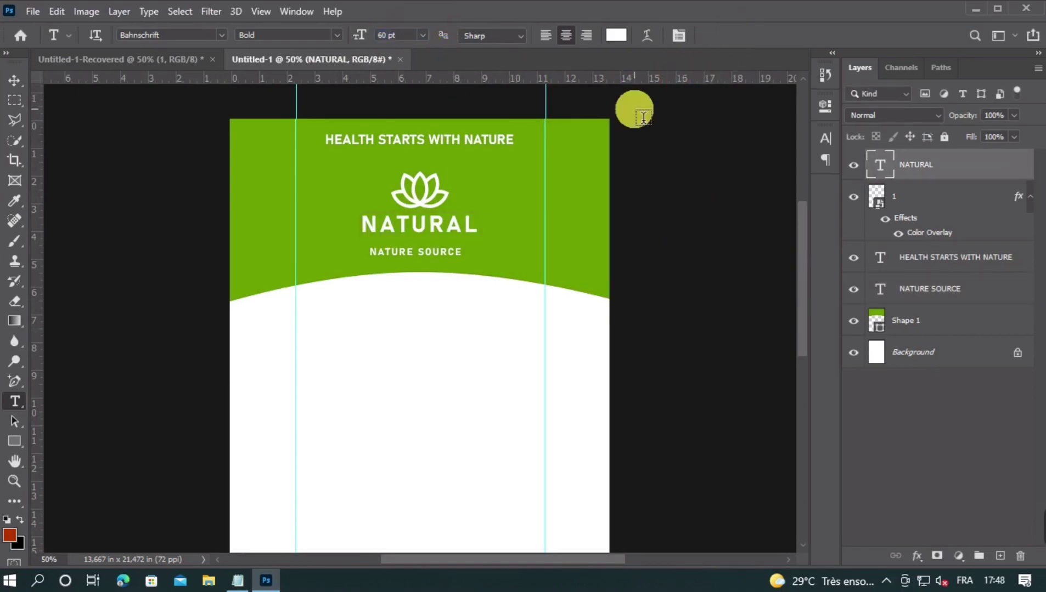
click(15, 80)
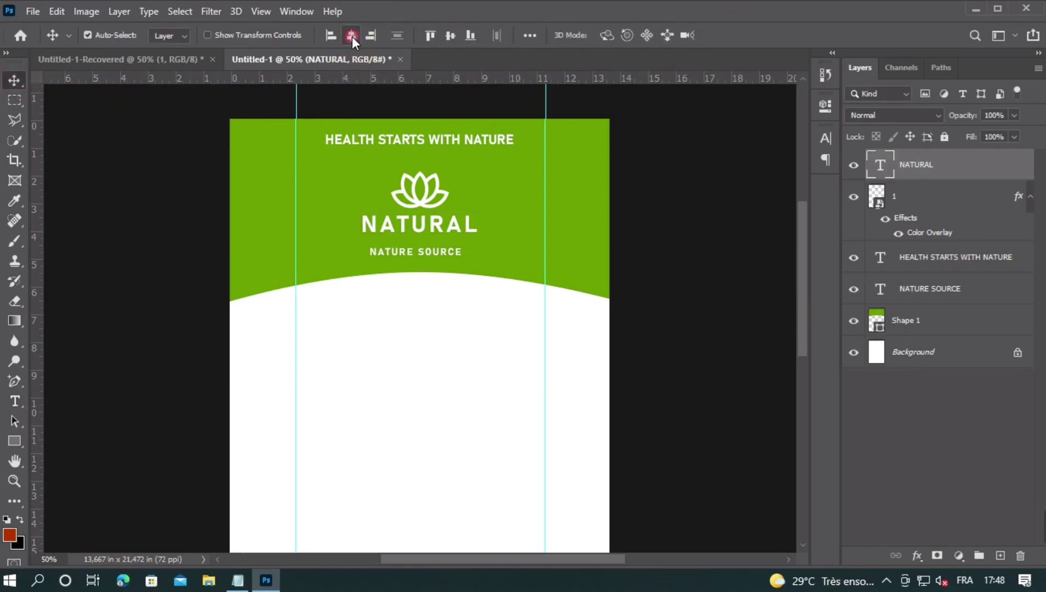
click(351, 36)
- Scale the lotus icon up to 31.84% and centre it horizontally in the label
click(428, 201)
key(ctrl+t)
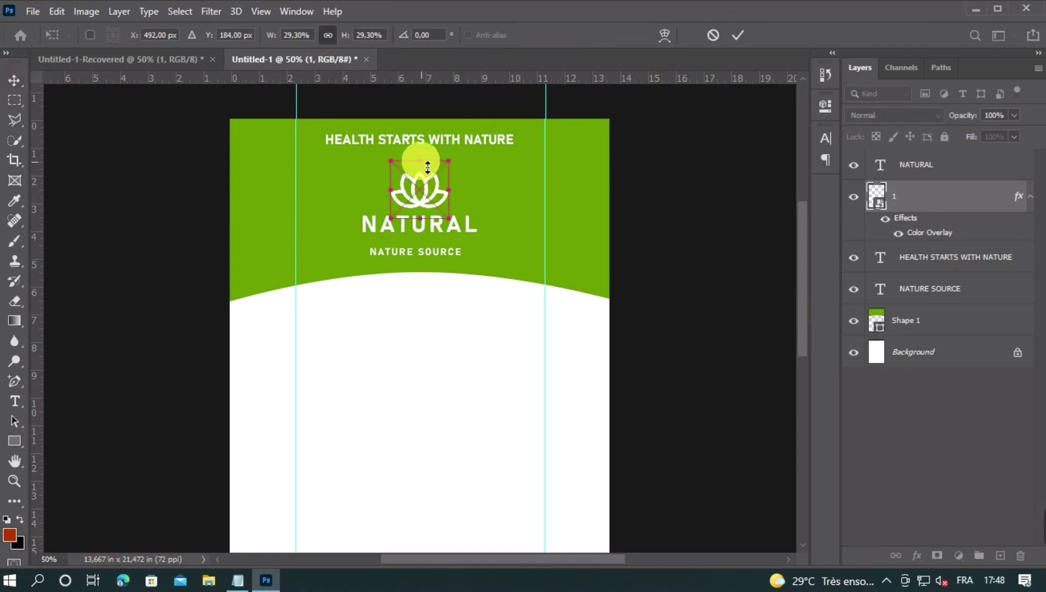
drag(426, 160, 425, 160)
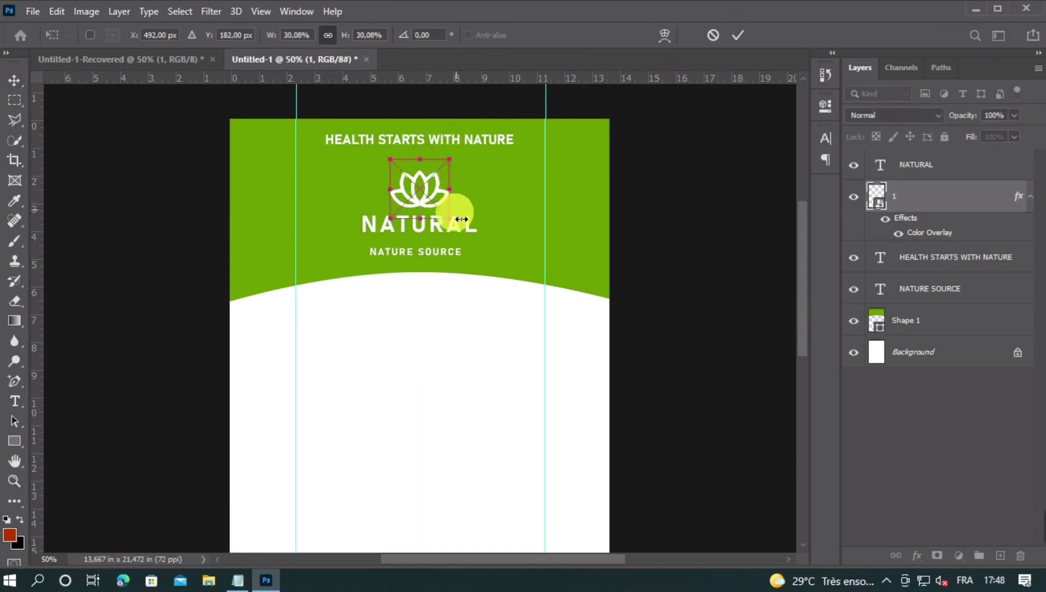
drag(450, 218, 456, 223)
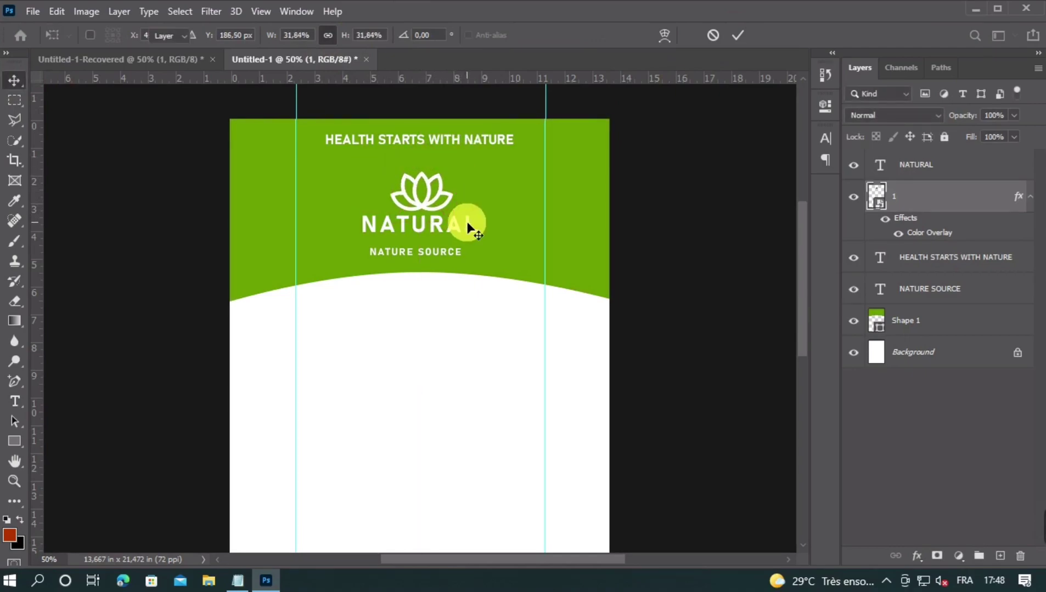
key(Return)
click(352, 35)
- Nudge the enlarged lotus icon up to open a small gap above the NATURAL text
click(424, 211)
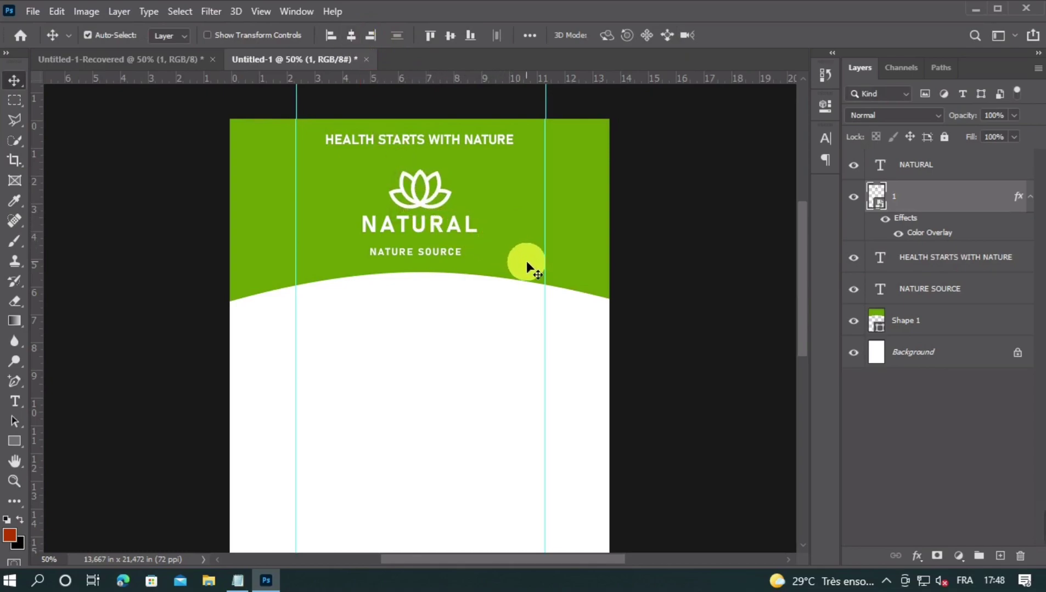
key(Up)
key(Up)
key(Up)
key(Up)
key(Up)
key(Up)
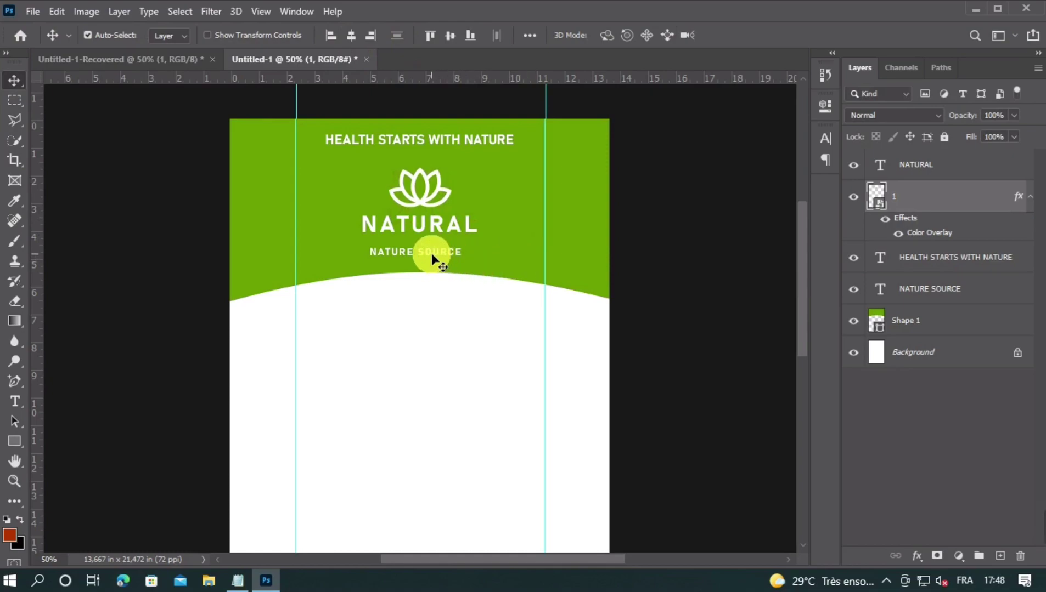
- Move the NATURE SOURCE tagline up close beneath the NATURAL text and set its tracking to 180
drag(433, 259, 439, 252)
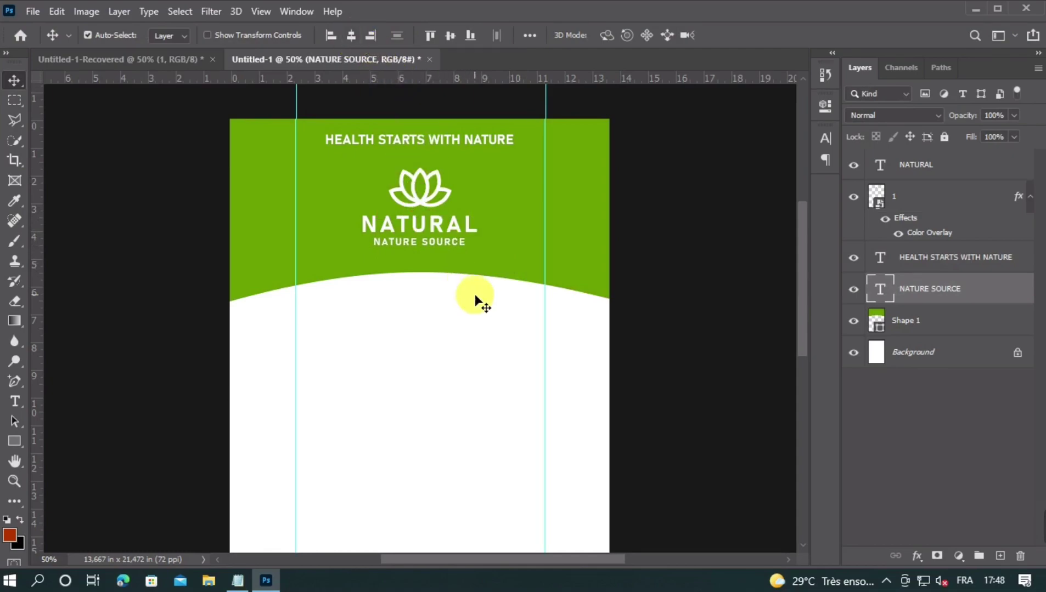
double_click(427, 243)
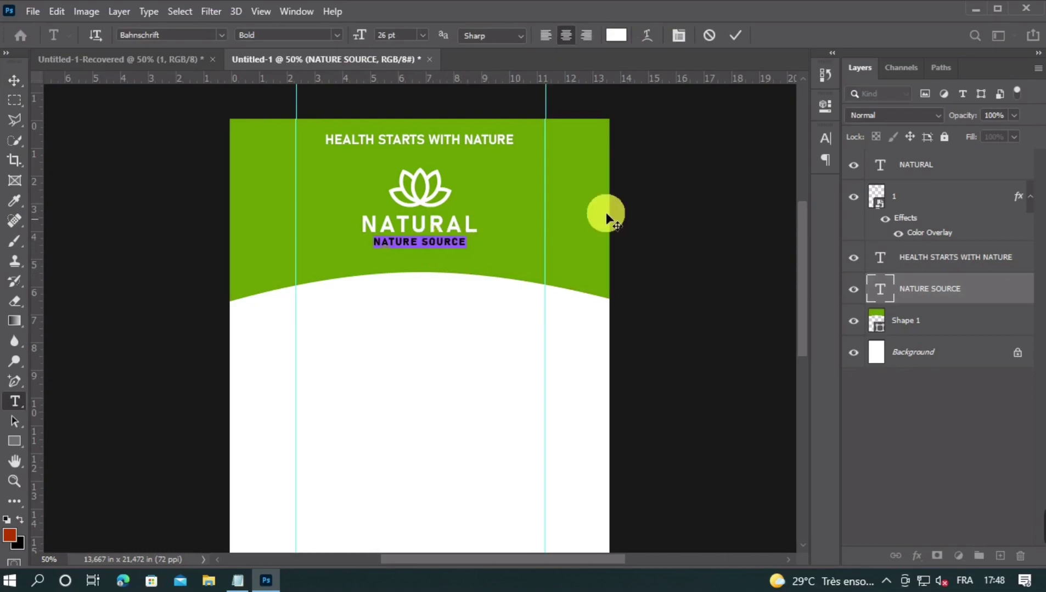
click(822, 138)
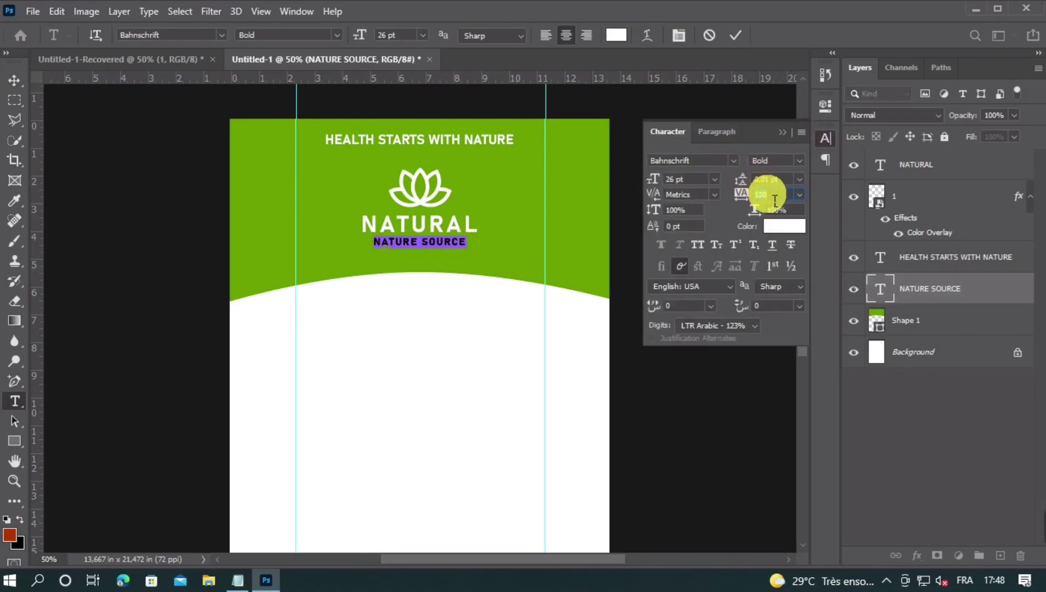
text(140)
key(Return)
text(180)
key(Return)
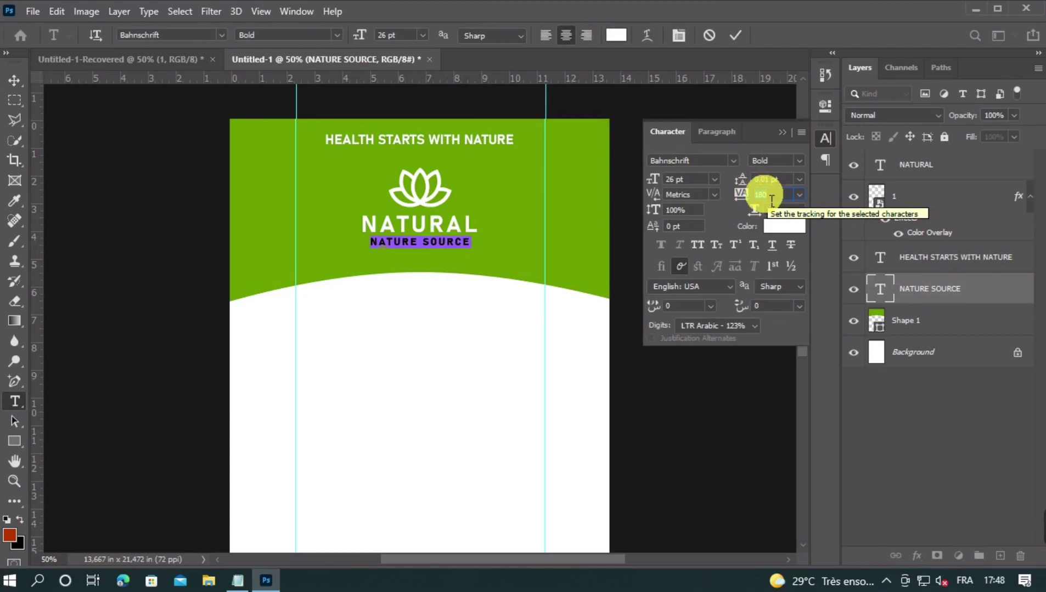
click(730, 37)
key(v)
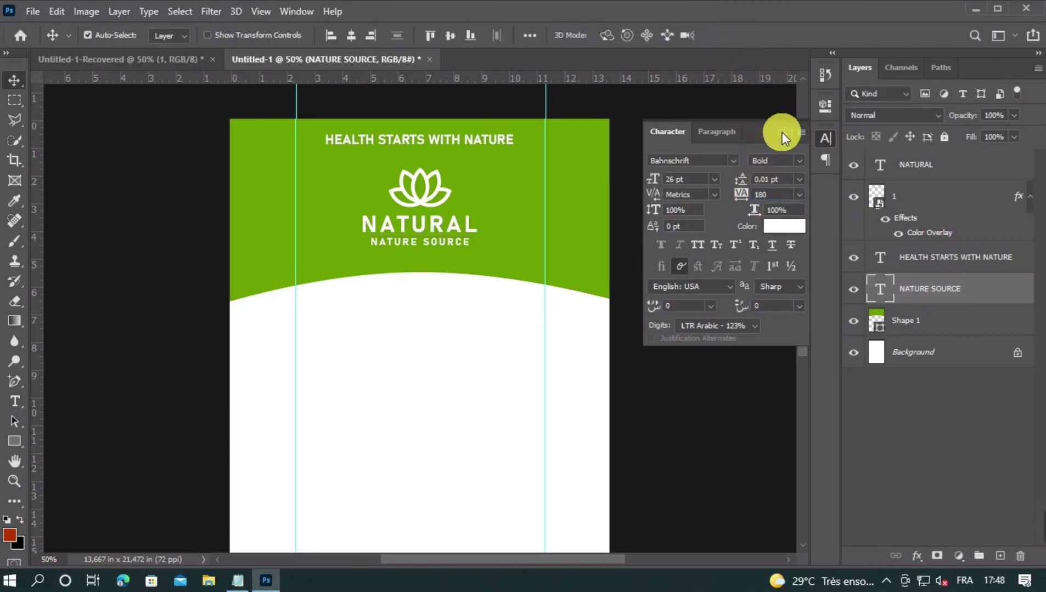
click(782, 133)
key(Up)
key(Up)
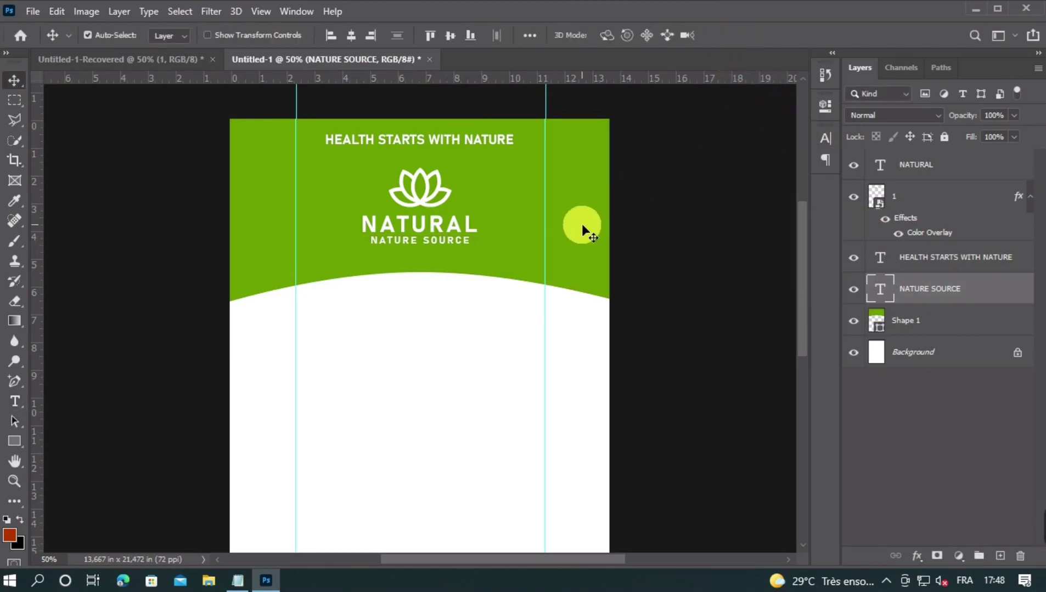
- Start a new text layer in the white area below the header and colour it the header's green, 689e00
key(ctrl+minus)
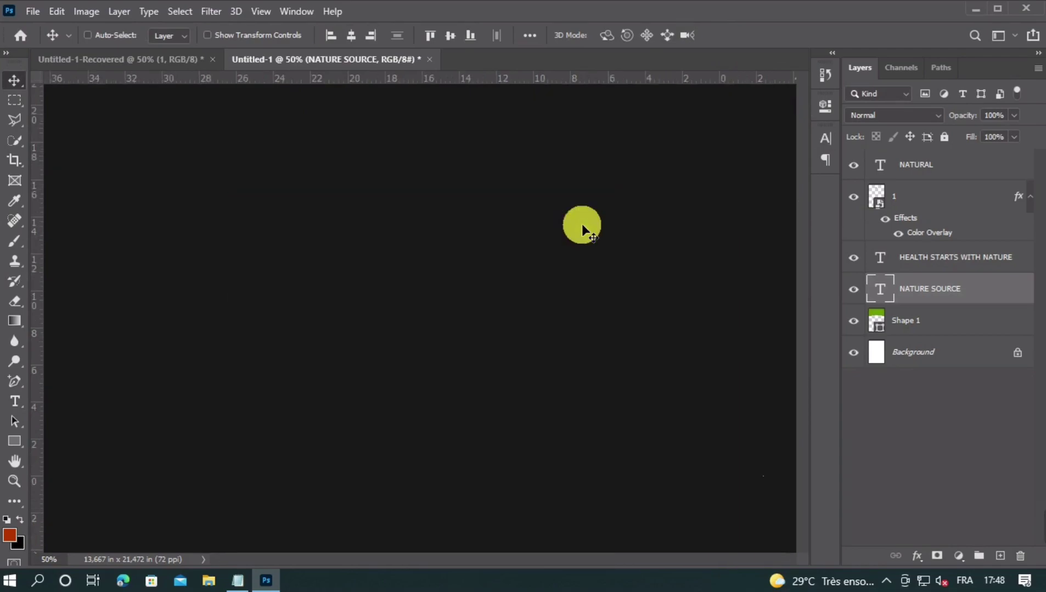
key(ctrl+minus)
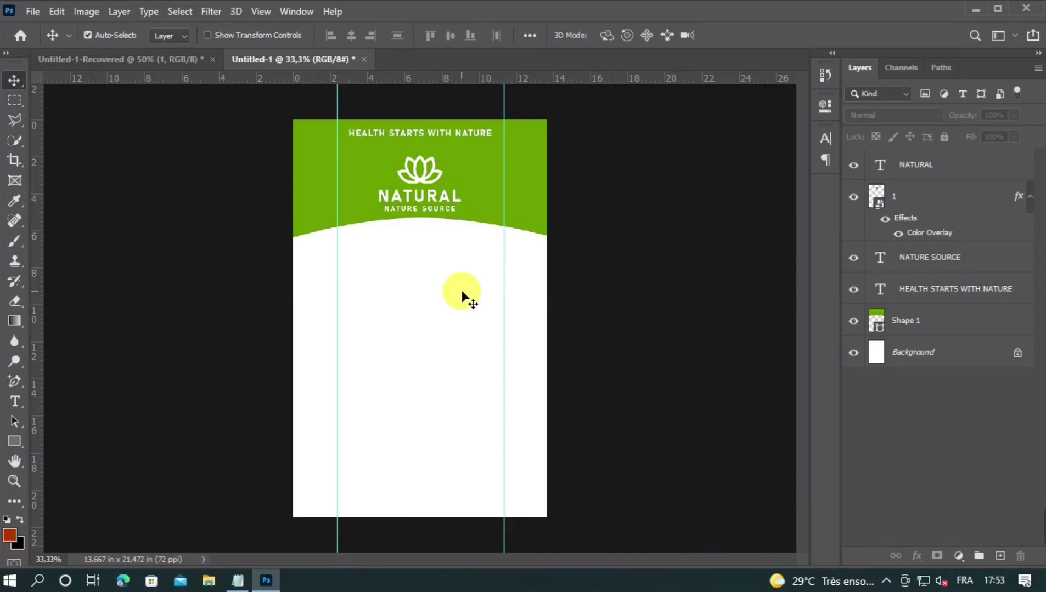
click(15, 402)
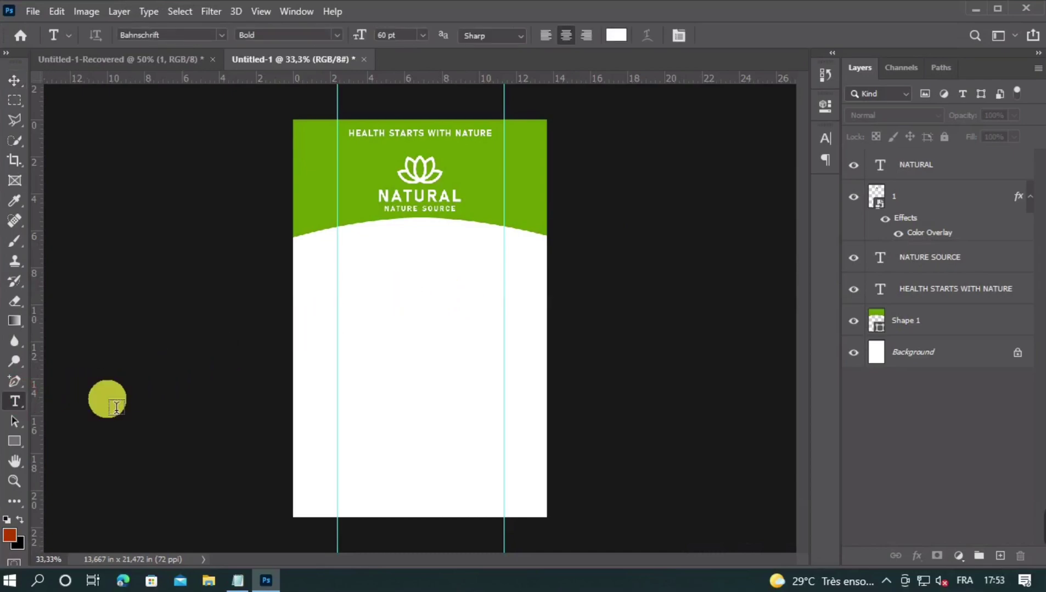
click(453, 327)
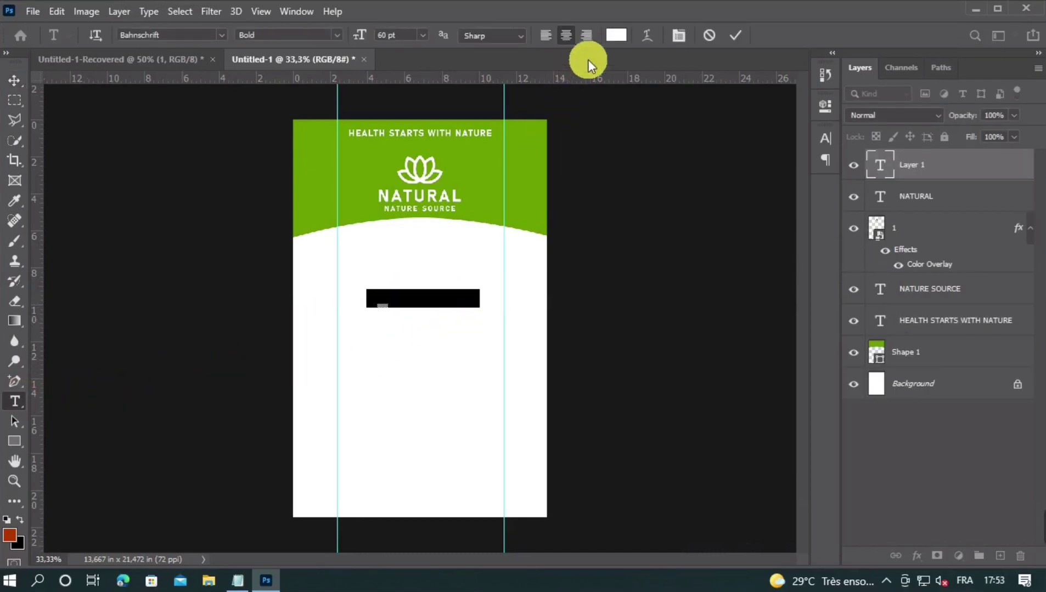
click(616, 35)
click(374, 180)
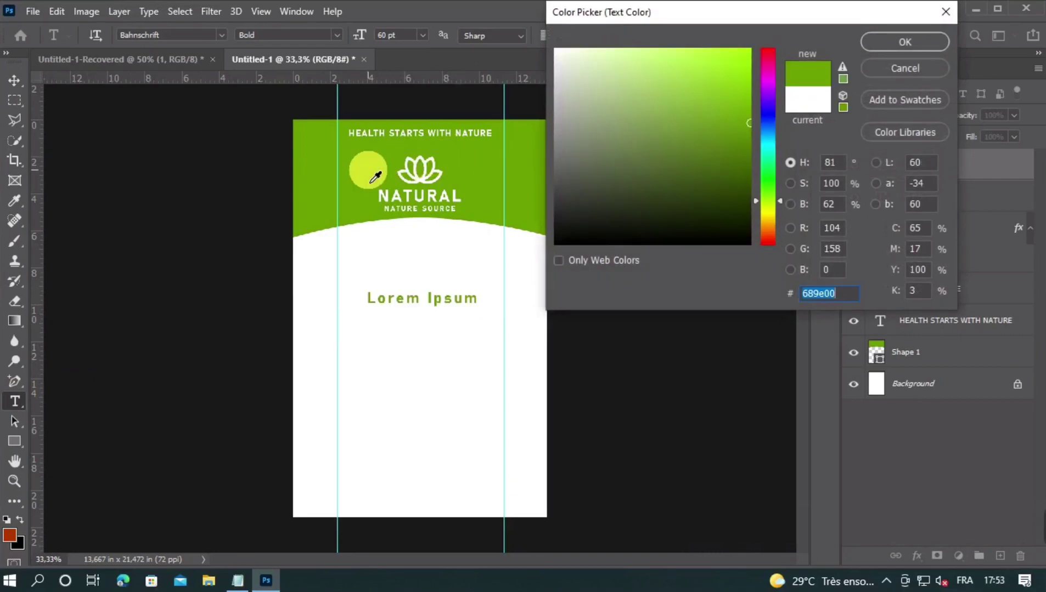
click(899, 42)
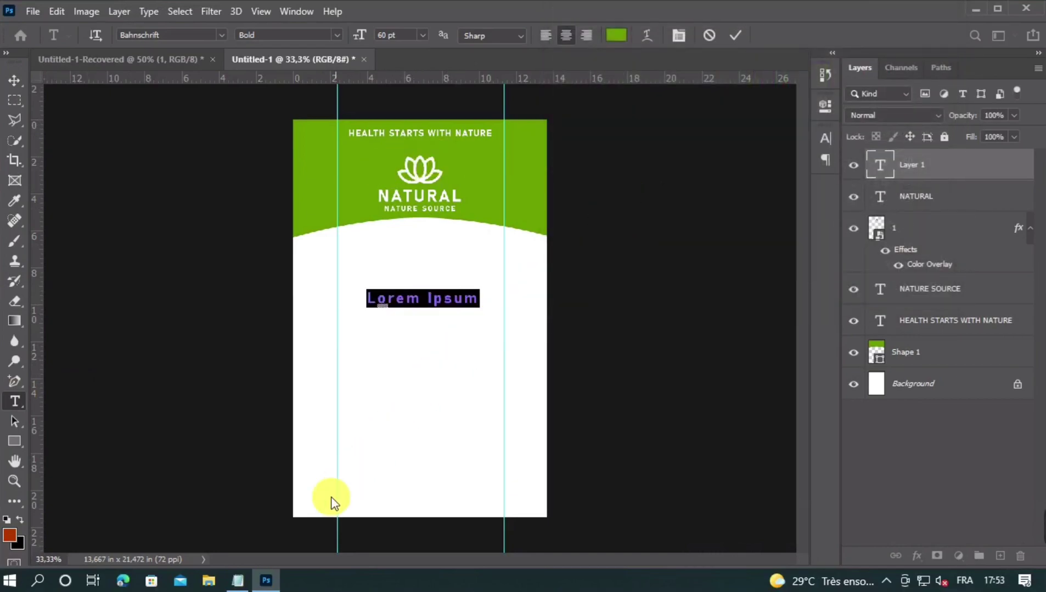
- Copy "kiwi powder" from the adobe notes in Notepad and paste it into the new text layer in Photoshop
click(238, 580)
drag(327, 305, 205, 300)
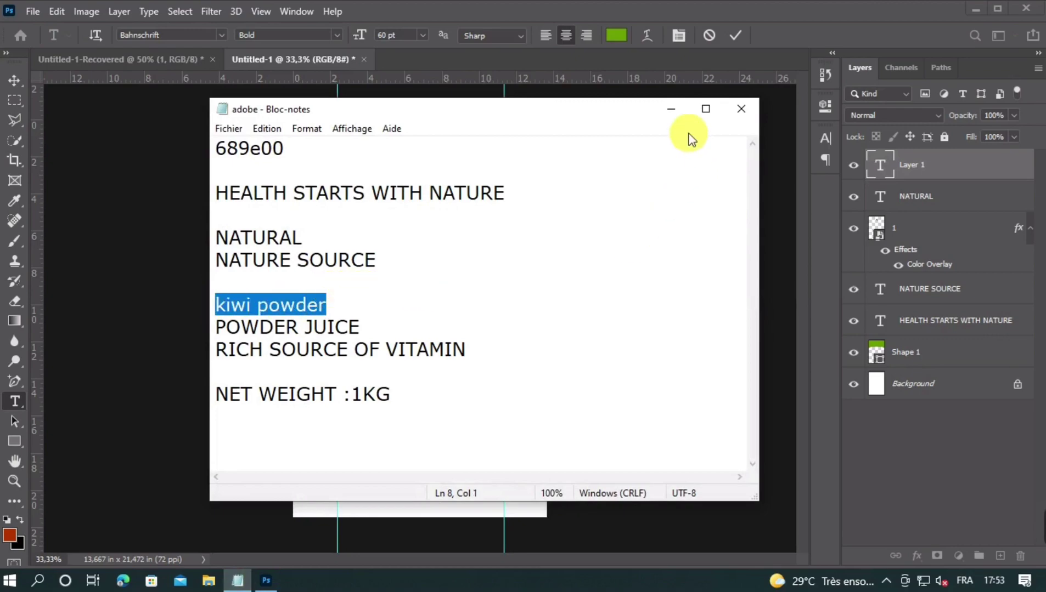
key(ctrl+c)
click(670, 108)
key(ctrl+v)
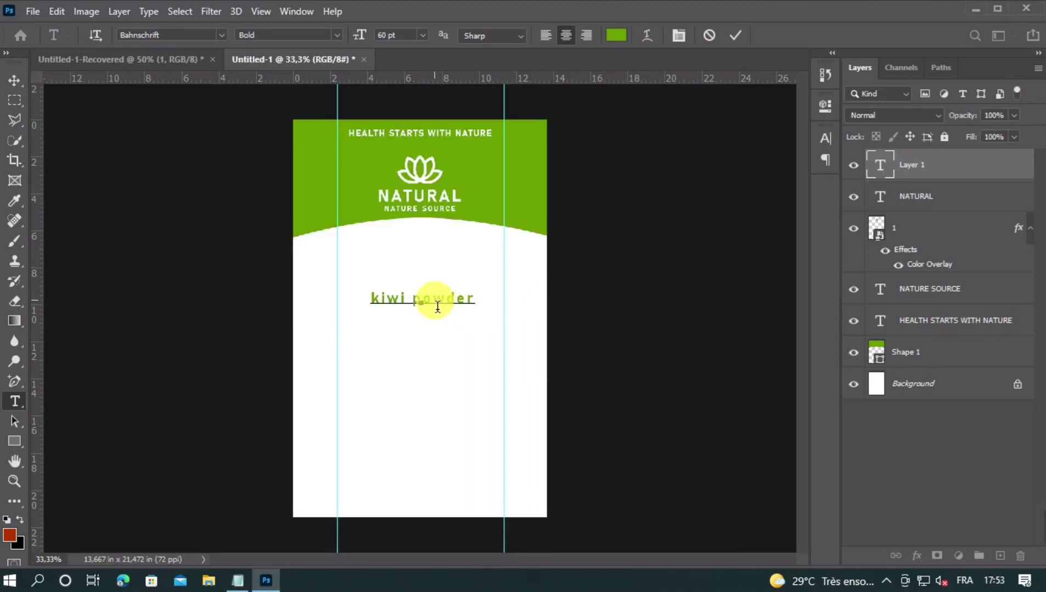
- Set the tracking of the kiwi powder text to 0 and commit the text
double_click(437, 307)
click(534, 263)
triple_click(415, 299)
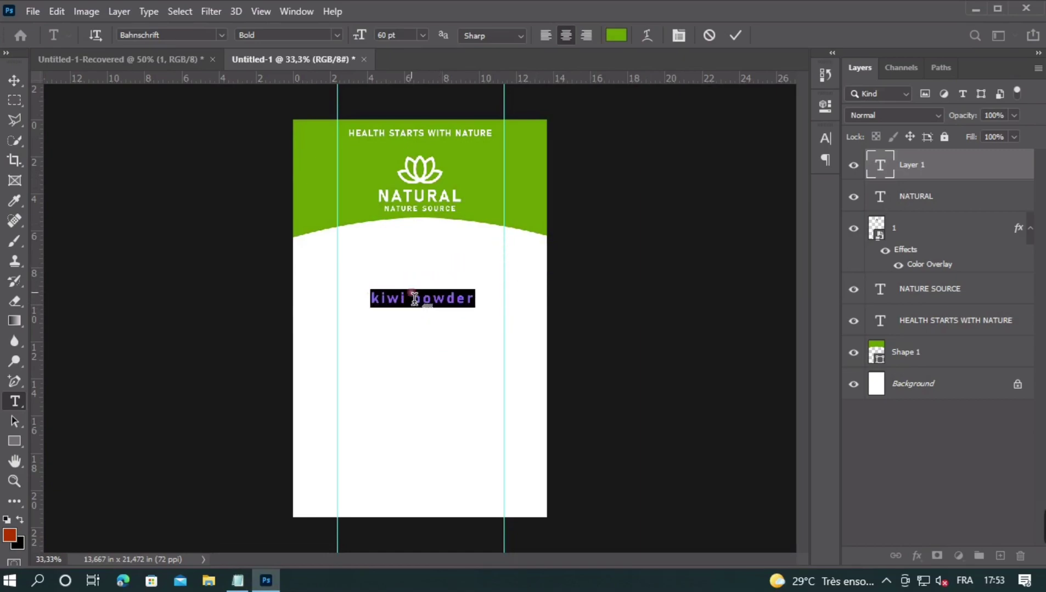
click(818, 142)
click(779, 196)
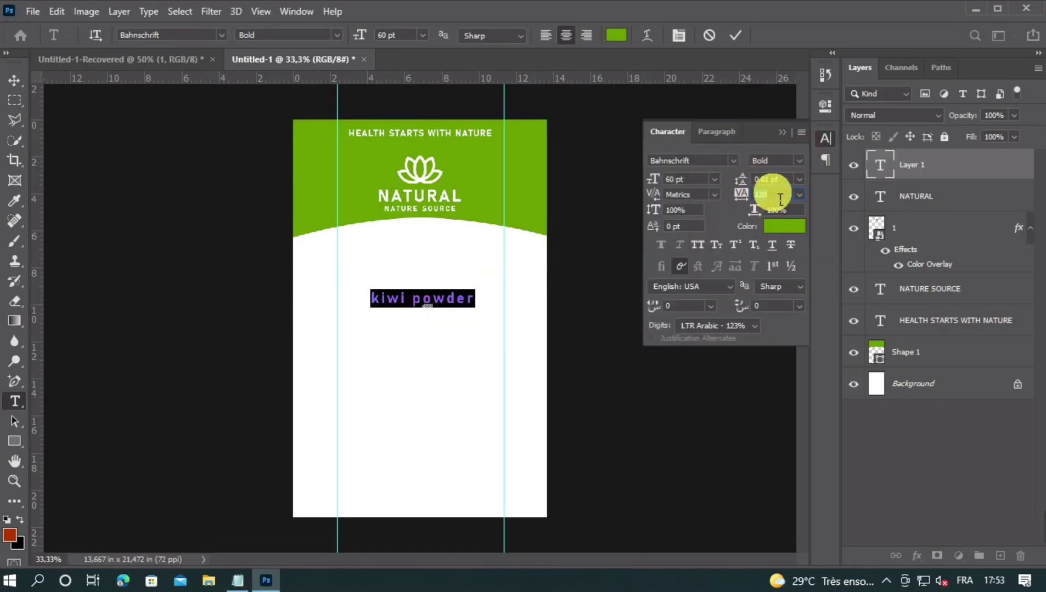
key(Return)
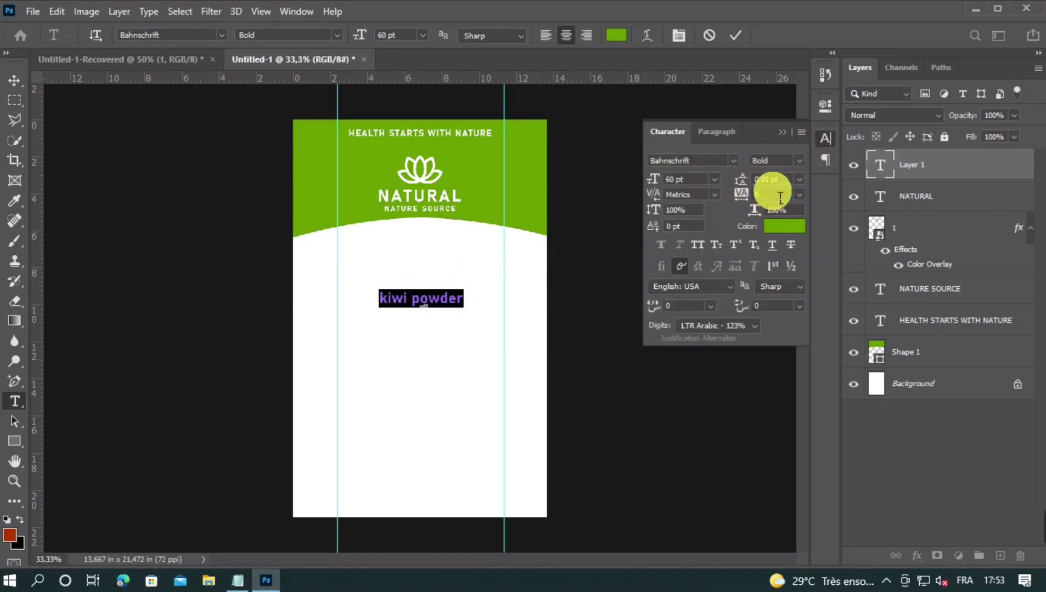
click(782, 133)
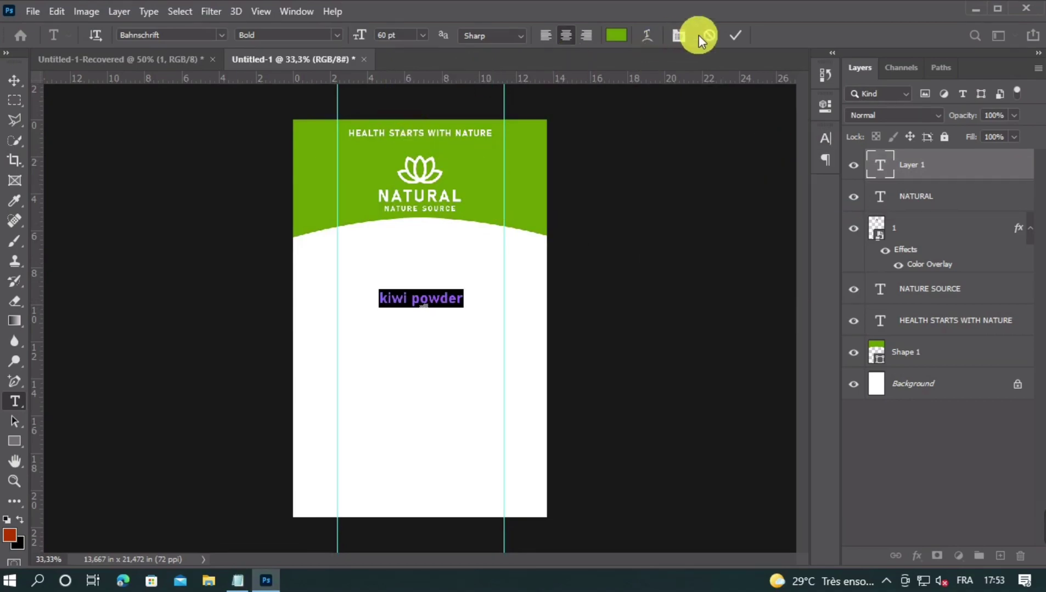
click(734, 36)
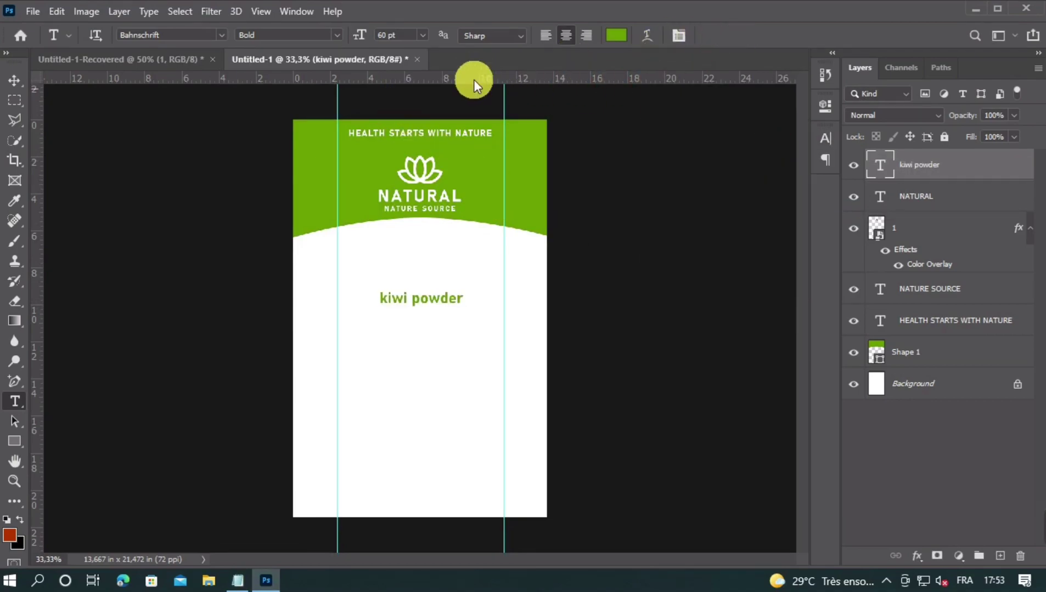
- Move the kiwi powder text up just beneath the header curve and centre it horizontally in the label
click(16, 81)
click(350, 35)
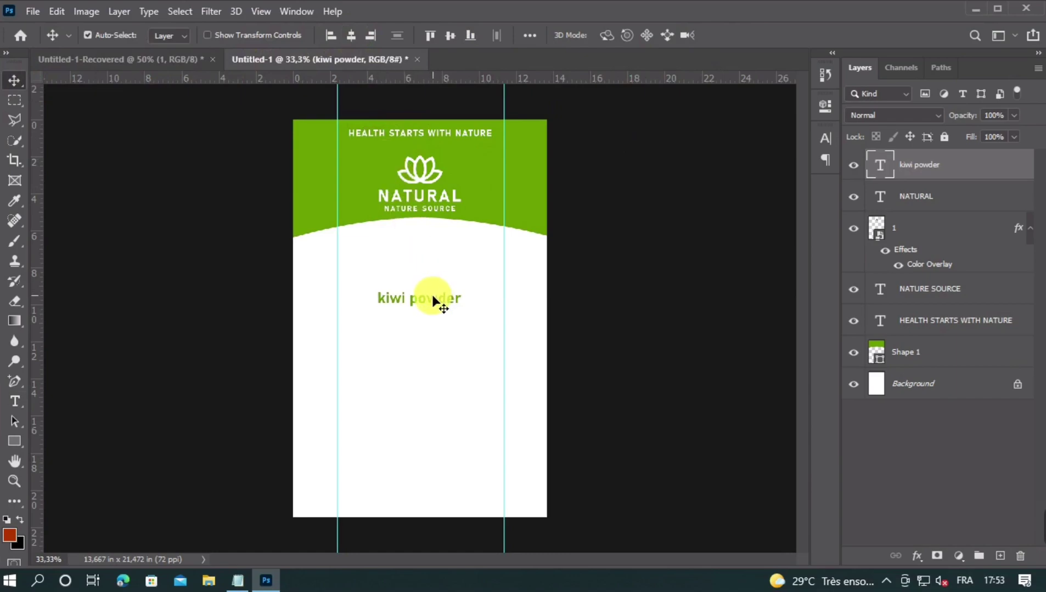
drag(434, 299, 434, 246)
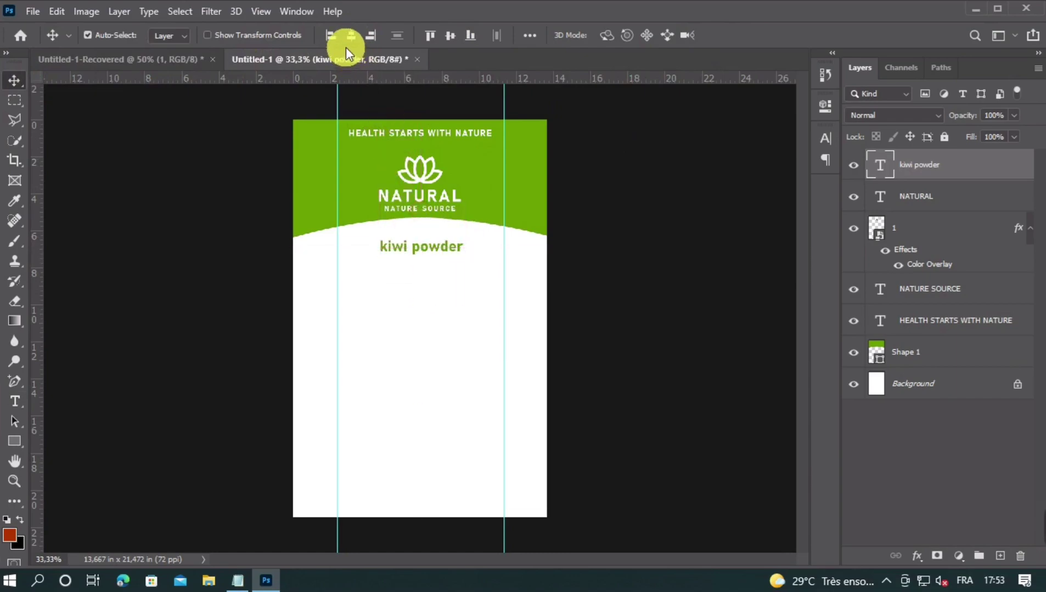
click(351, 35)
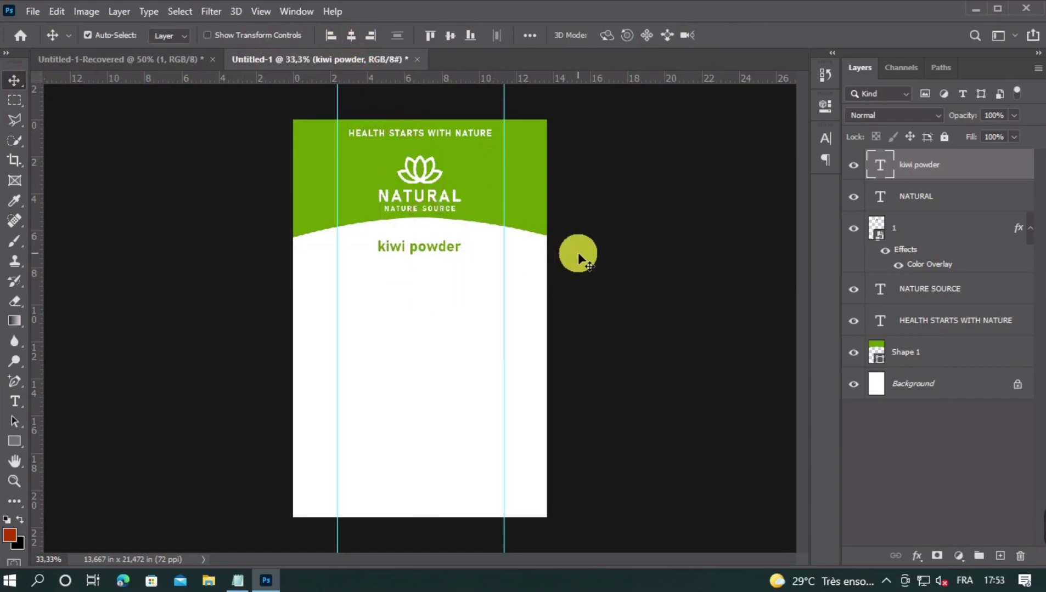
key(ctrl+minus)
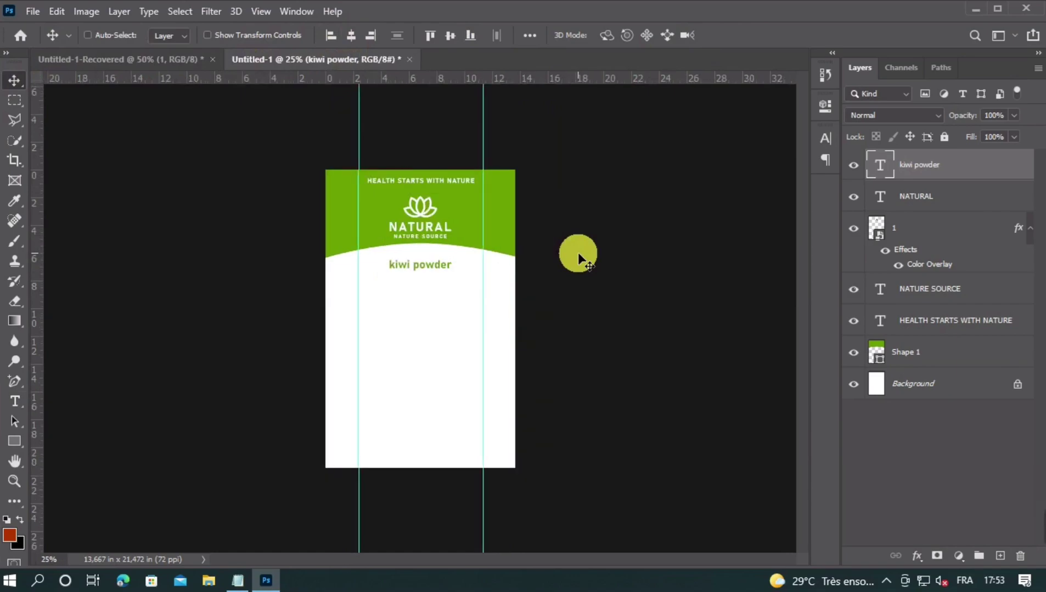
key(shift+Up)
- Reduce the kiwi powder text size to about 55 pt and commit the text
key(ctrl+plus)
key(ctrl+plus)
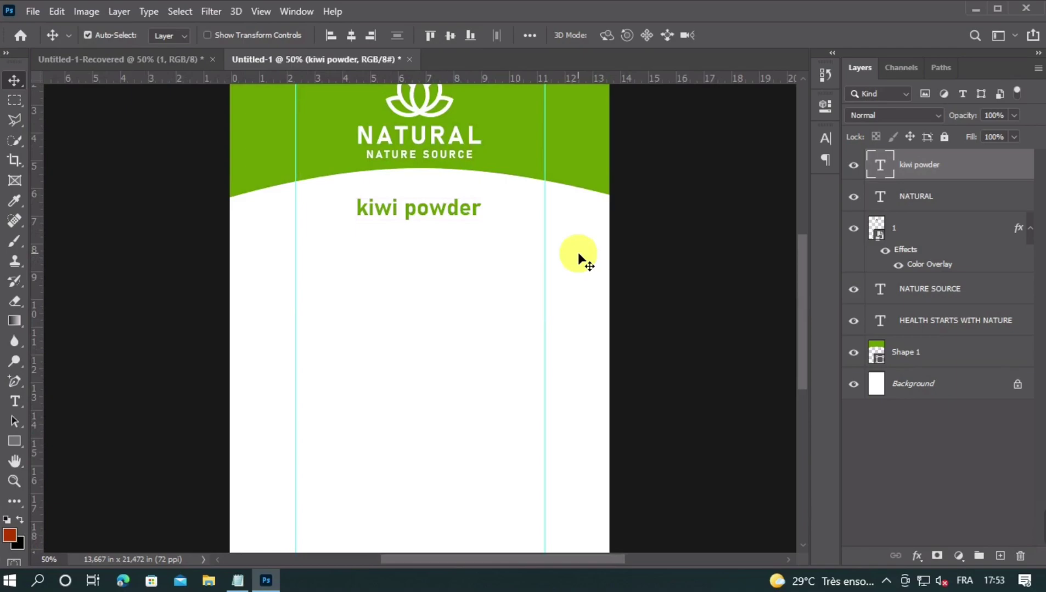
double_click(430, 217)
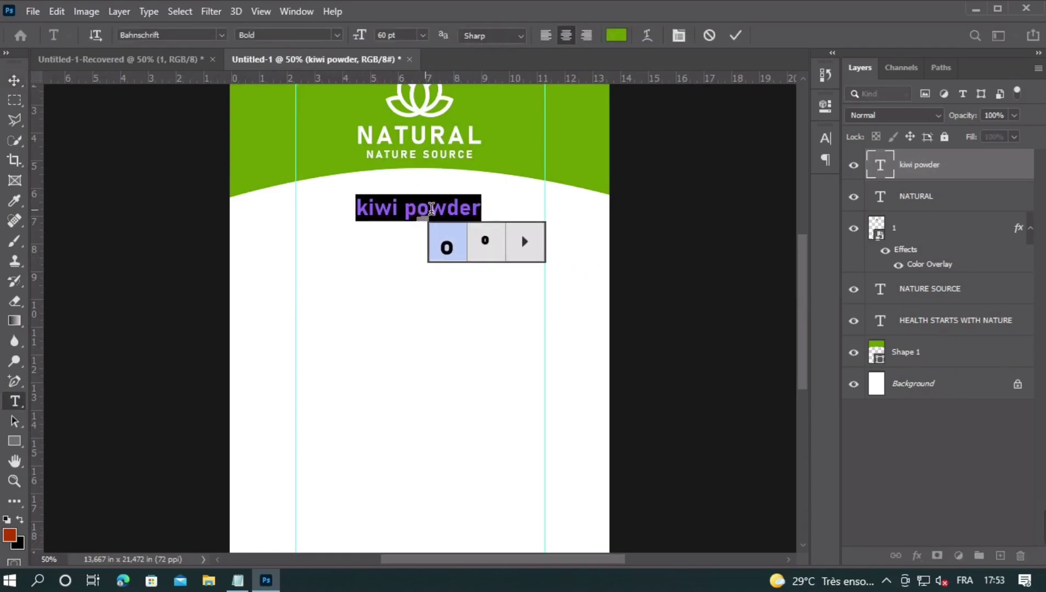
click(390, 35)
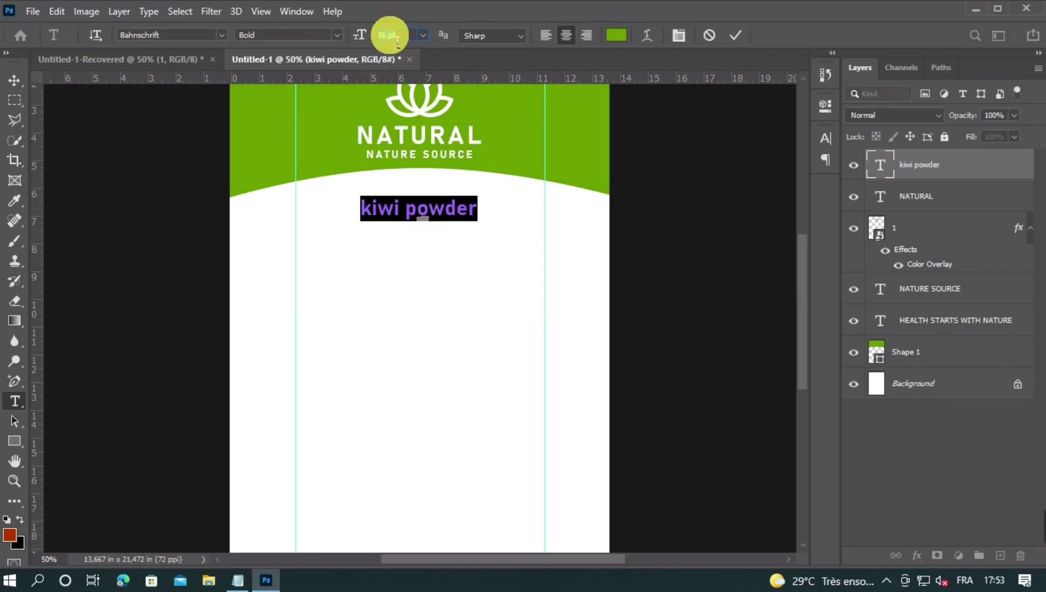
key(Down)
click(720, 173)
key(v)
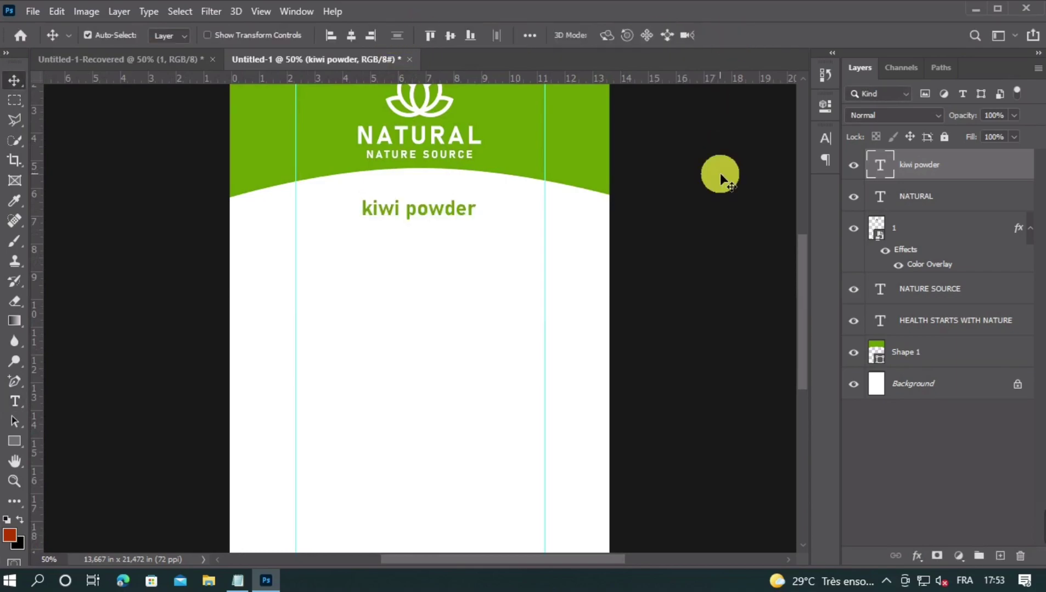
key(ctrl+minus)
key(ctrl+plus)
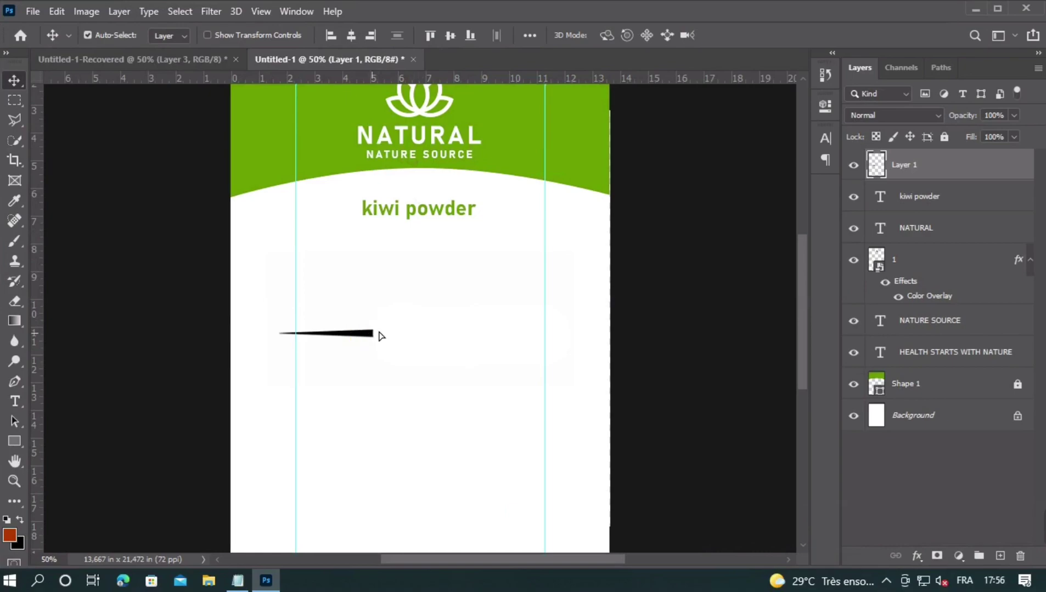
- Move the black tapered line below the kiwi powder text and give it a Color Overlay of 689e00
mouse_move(380, 335)
mouse_down()
mouse_move(443, 269)
mouse_move(439, 251)
mouse_up()
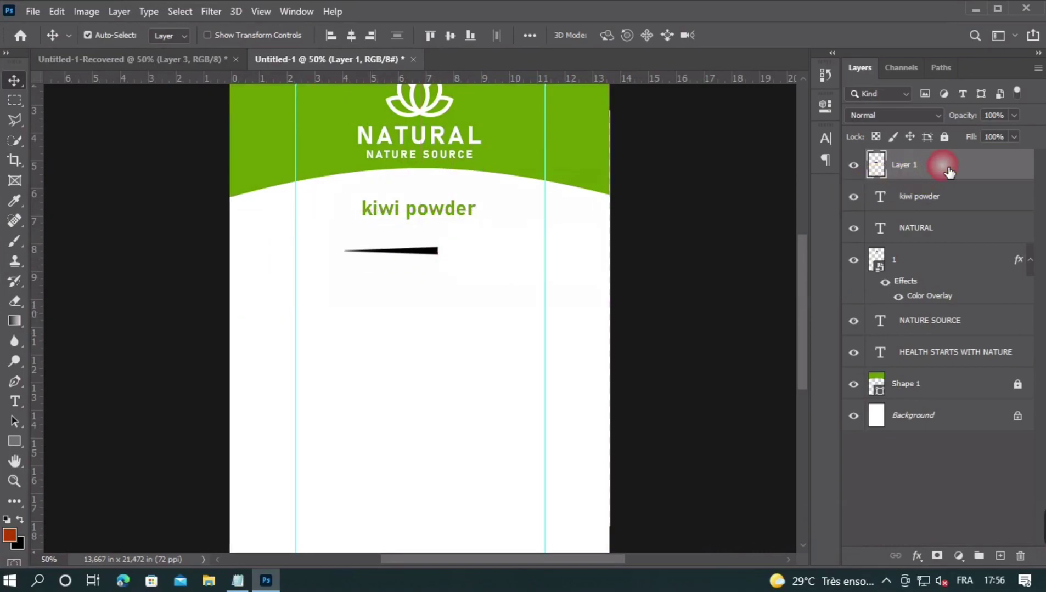
double_click(930, 165)
click(453, 287)
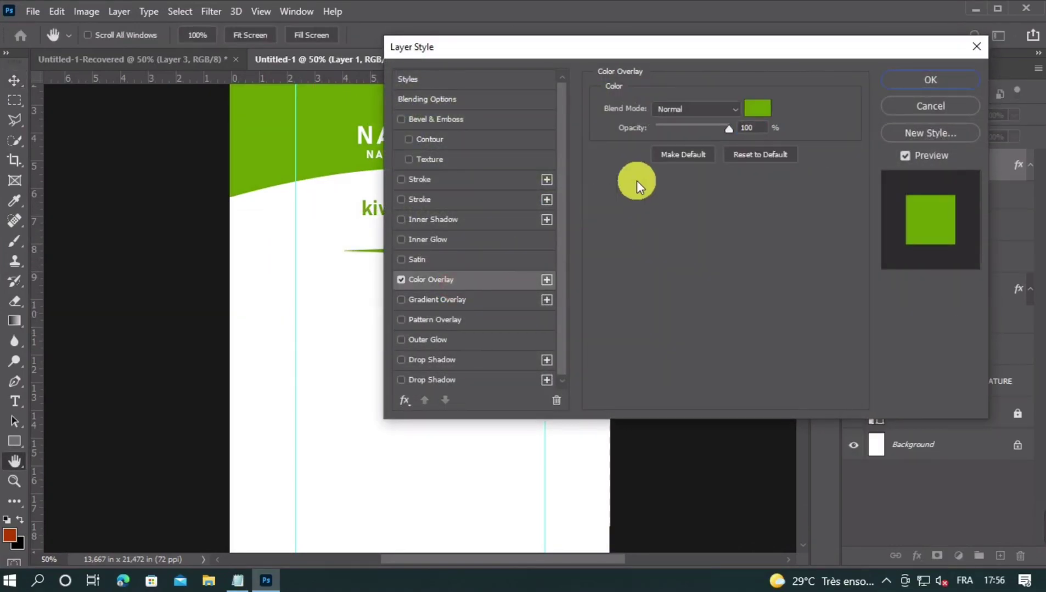
click(758, 107)
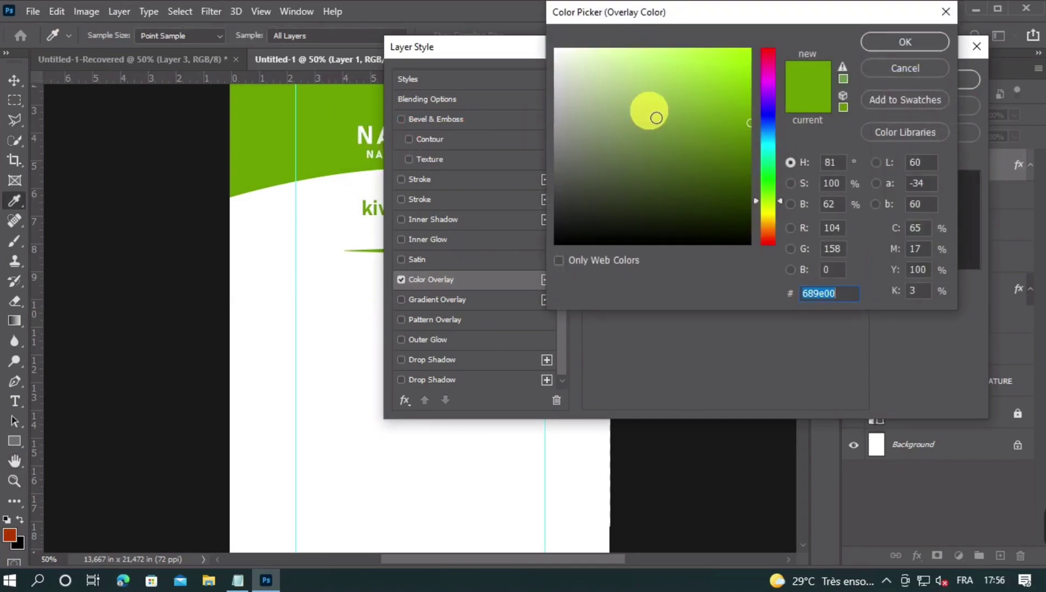
click(899, 42)
click(885, 82)
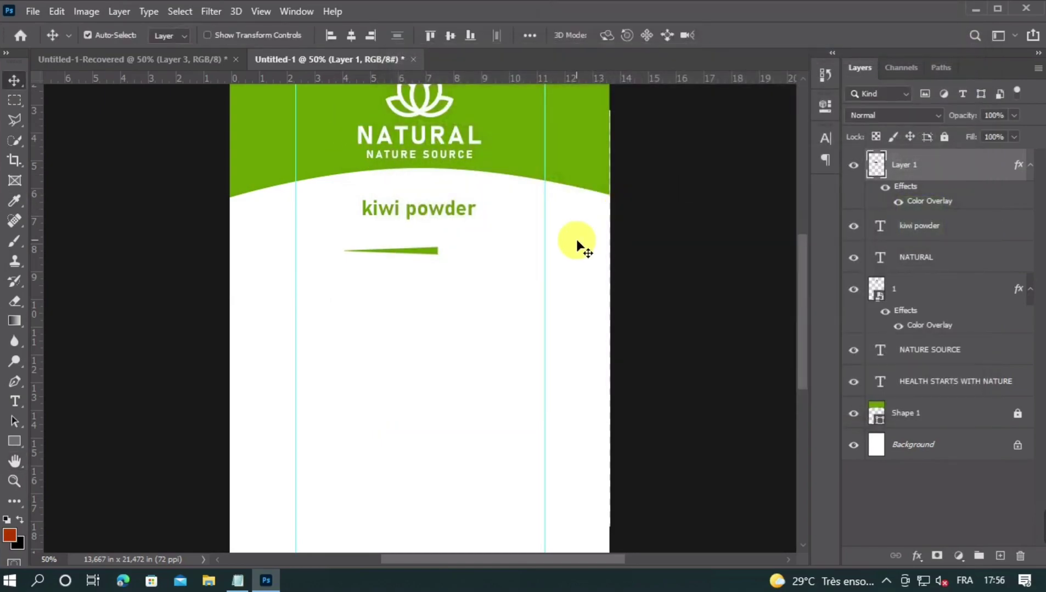
- Scale the green tapered line to about 45.6% and place it just before the kiwi powder text, vertically level with it
key(ctrl+t)
drag(667, 239, 481, 237)
drag(375, 245, 347, 214)
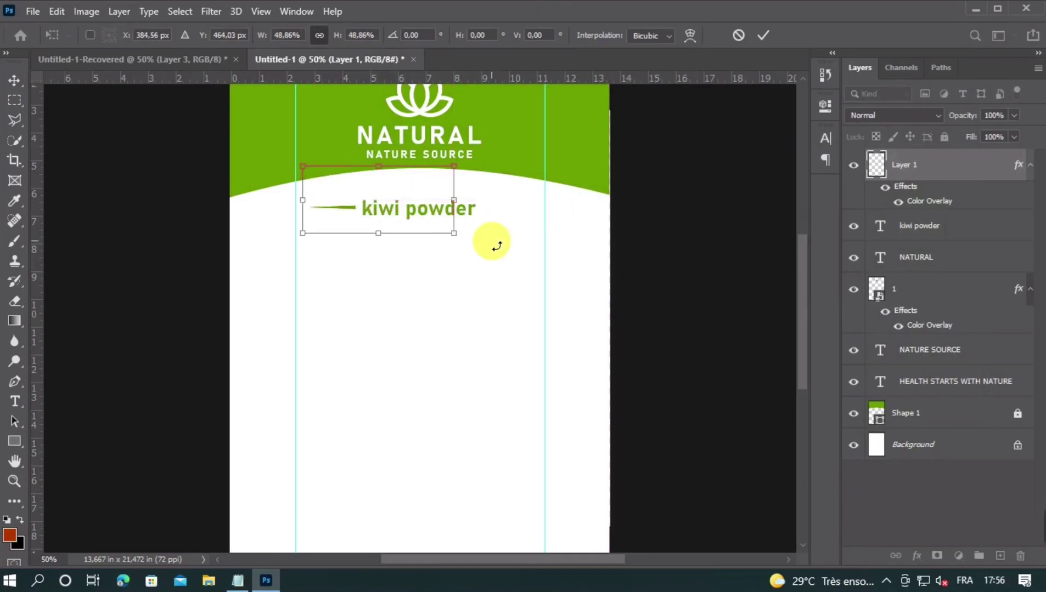
key(Down)
key(Down)
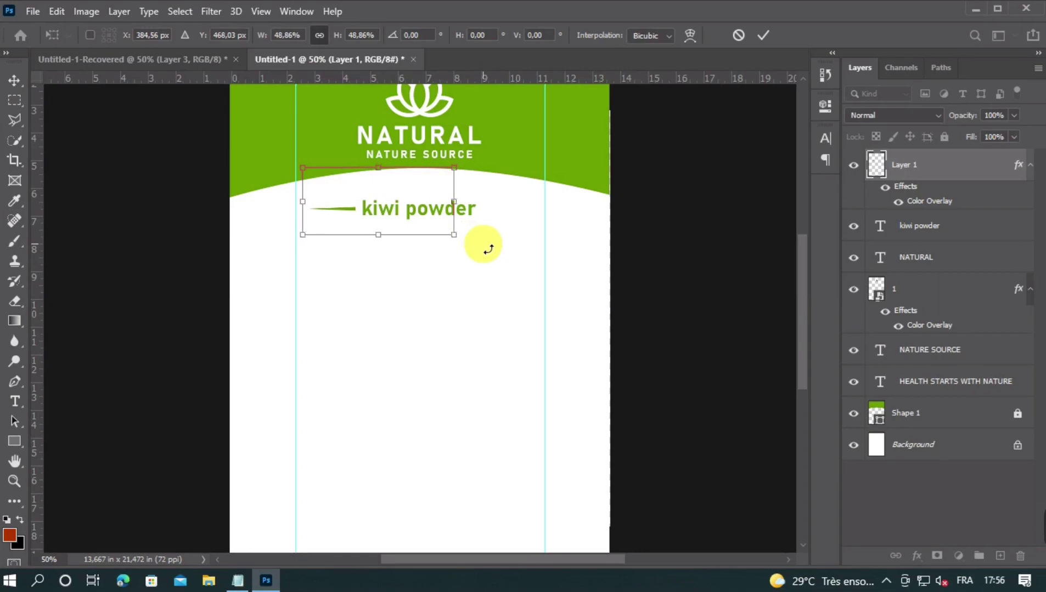
drag(303, 202, 349, 209)
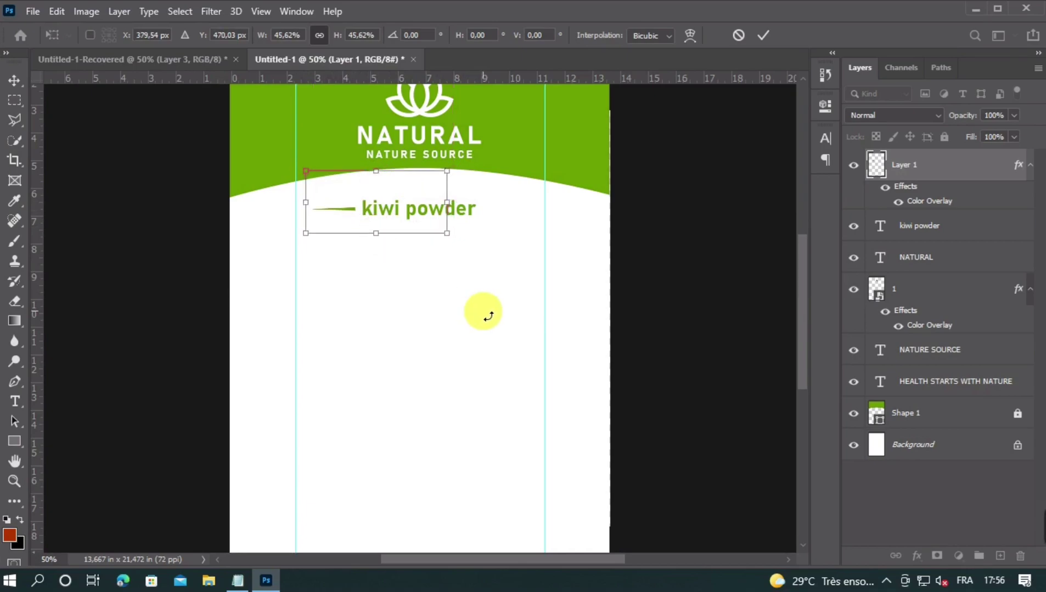
key(Return)
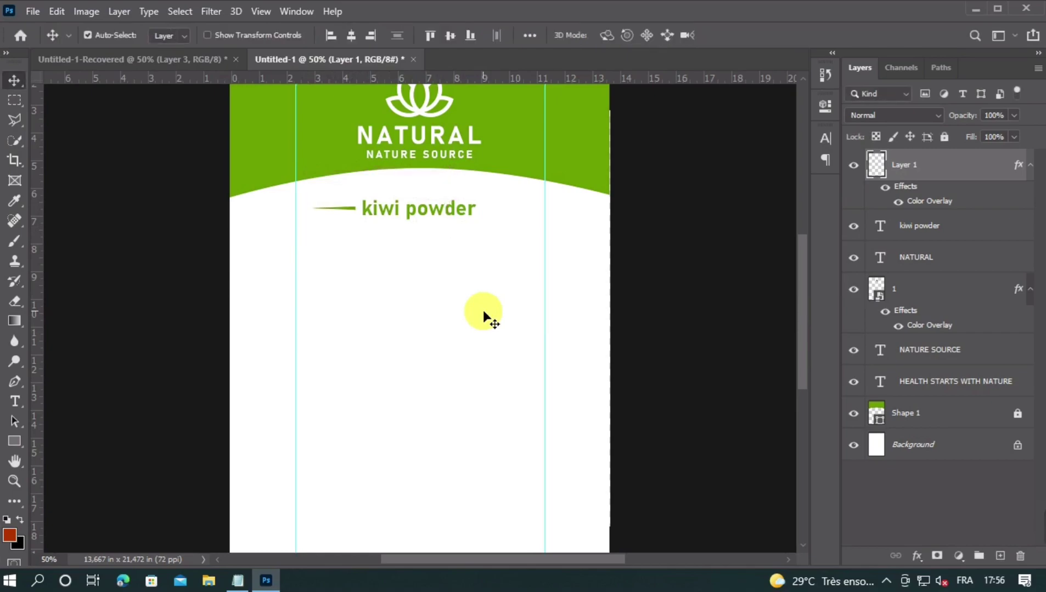
key(ctrl+0)
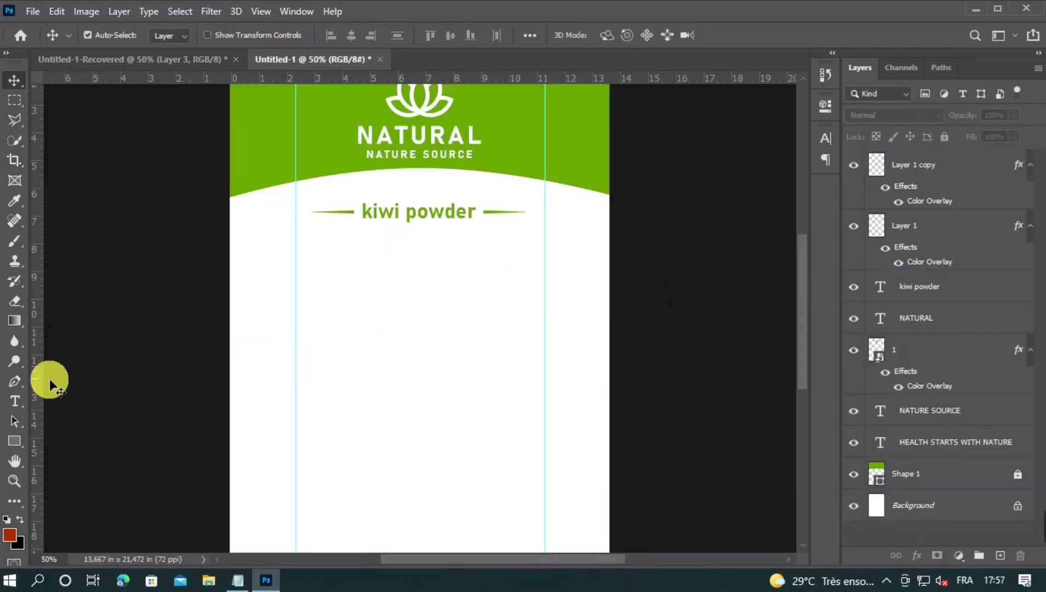
- Add a text layer below kiwi powder reading POWDER JUICE, copied from the adobe notes file
click(8, 404)
click(447, 330)
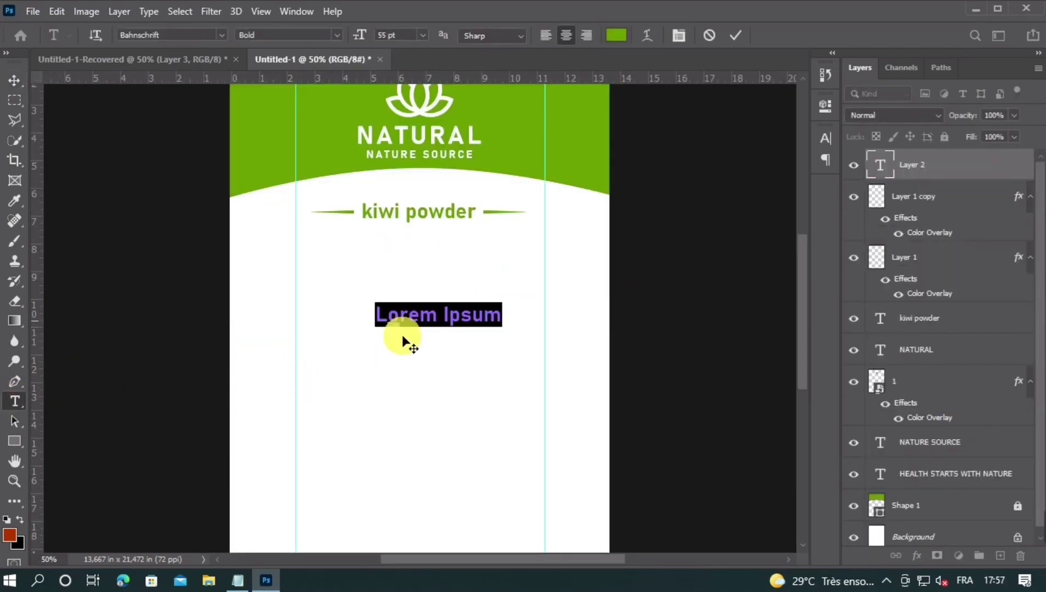
click(237, 580)
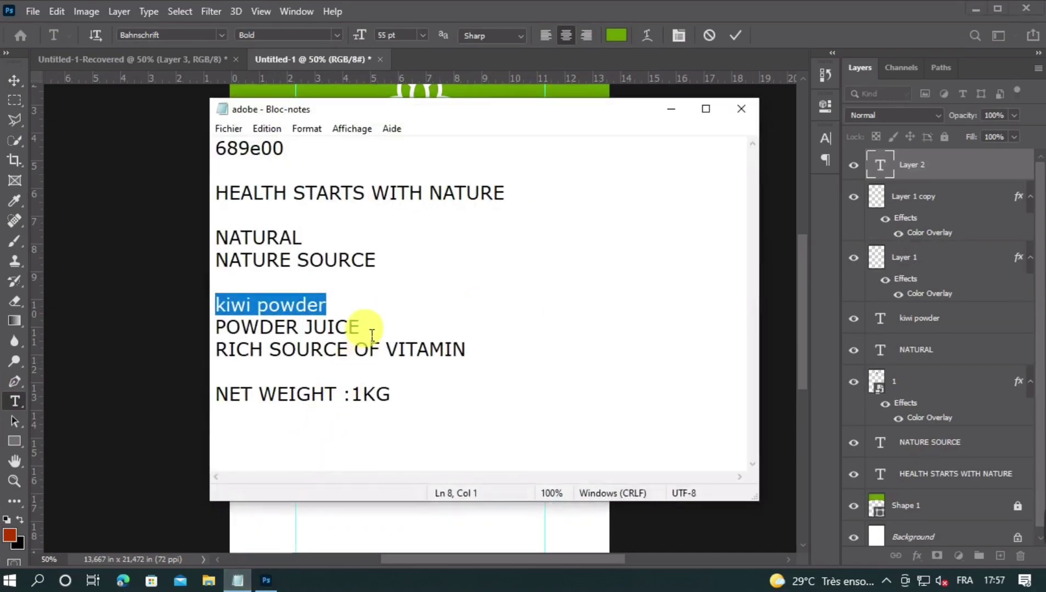
drag(362, 328, 215, 329)
key(ctrl+c)
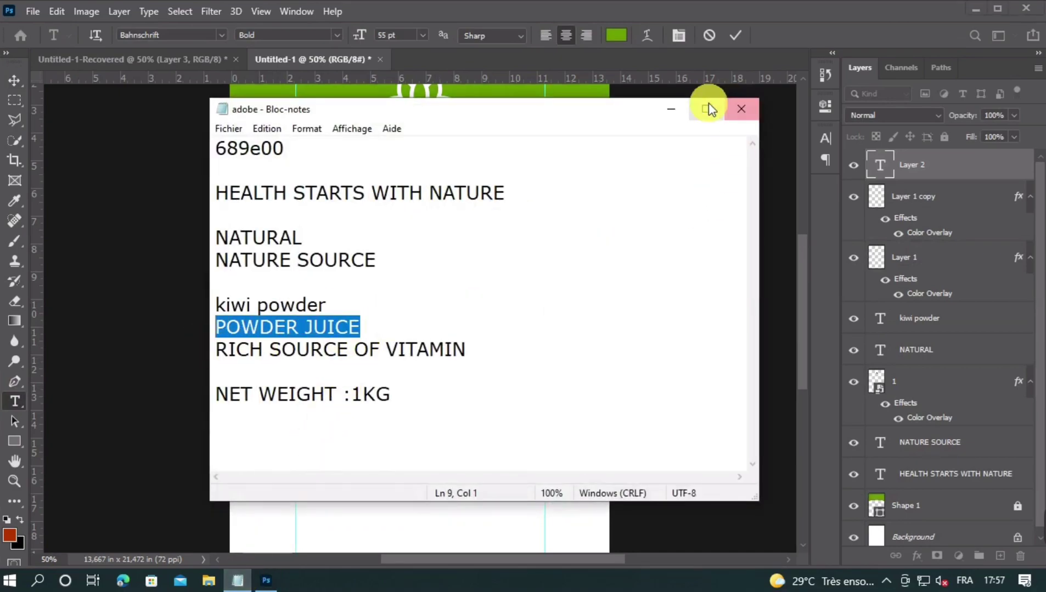
click(670, 109)
key(ctrl+v)
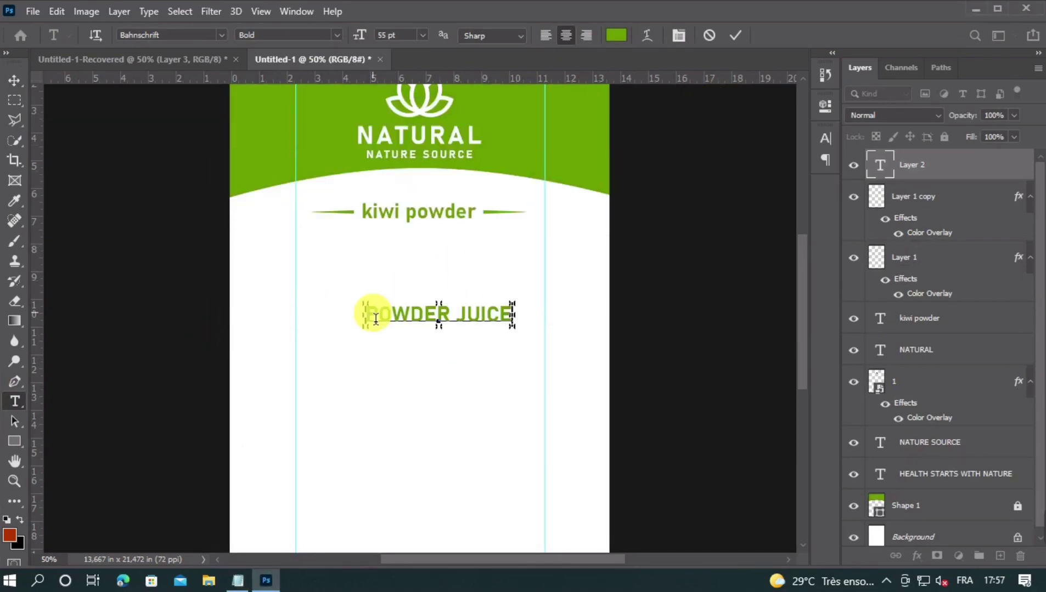
- Change the POWDER JUICE text's font to Adlinnaka and commit the text
triple_click(411, 317)
click(833, 143)
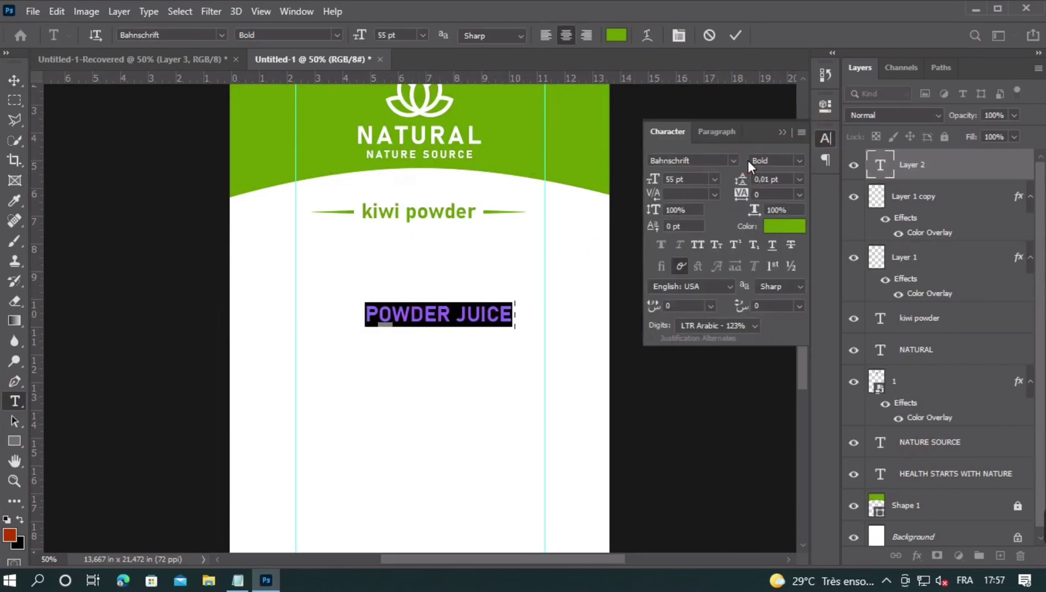
click(736, 161)
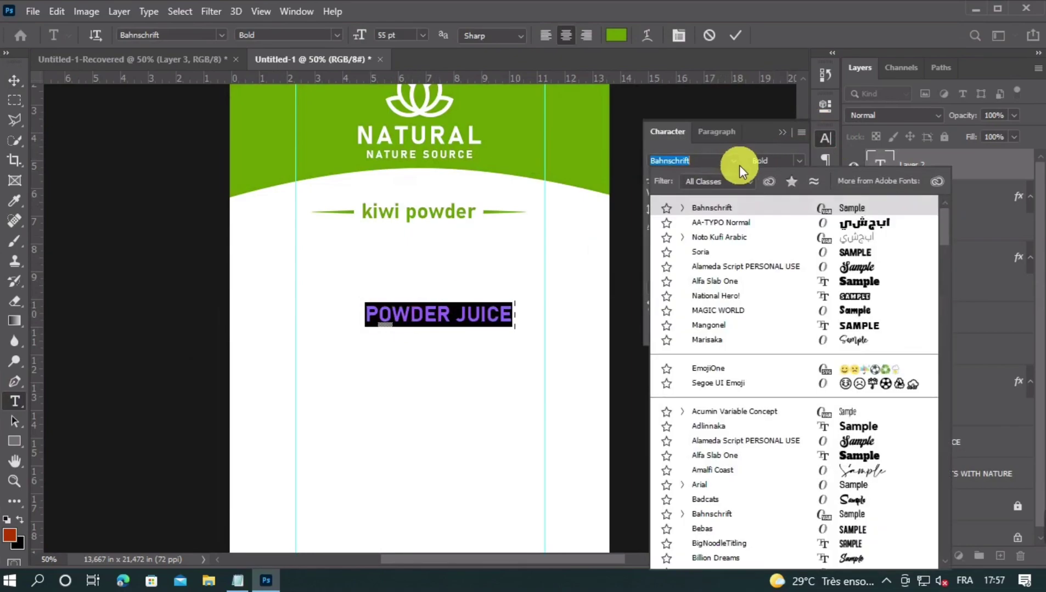
key(Down)
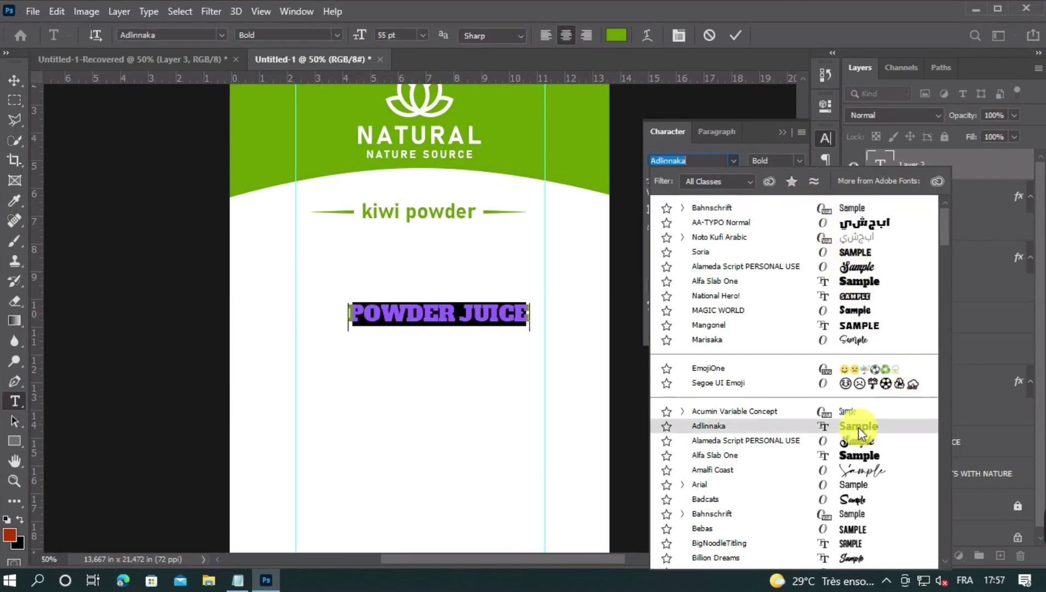
click(858, 428)
click(736, 35)
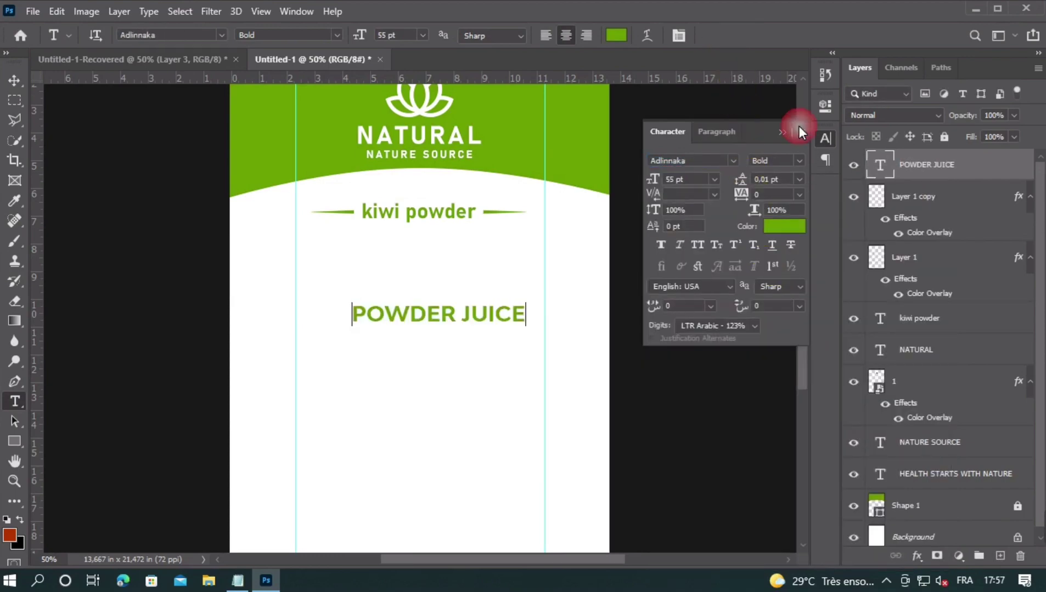
click(783, 133)
- Delete the stray Lorem Ipsum layer, then centre POWDER JUICE horizontally and move it up beneath kiwi powder
click(12, 82)
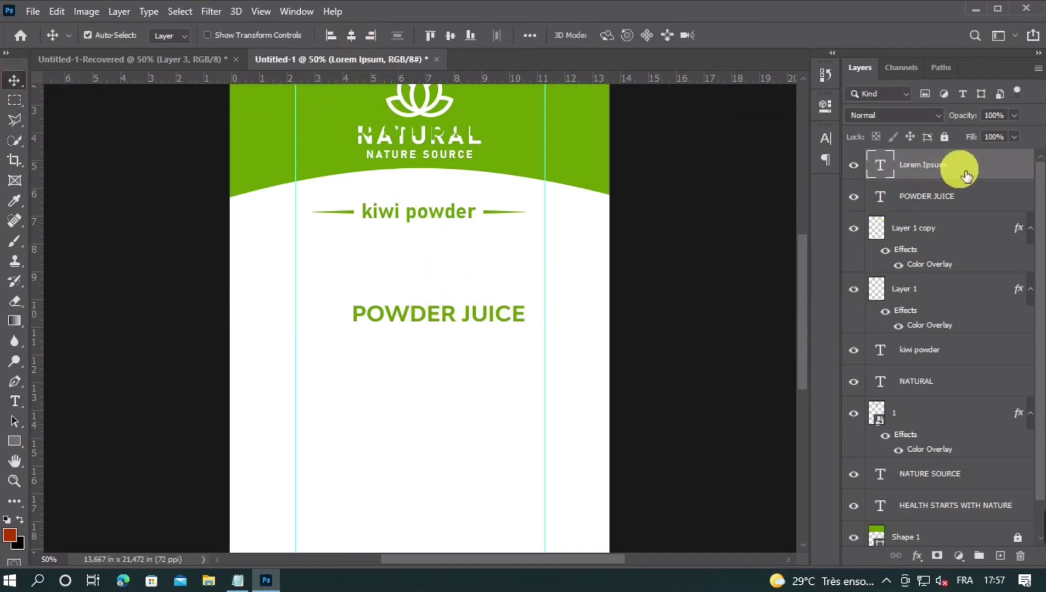
key(Delete)
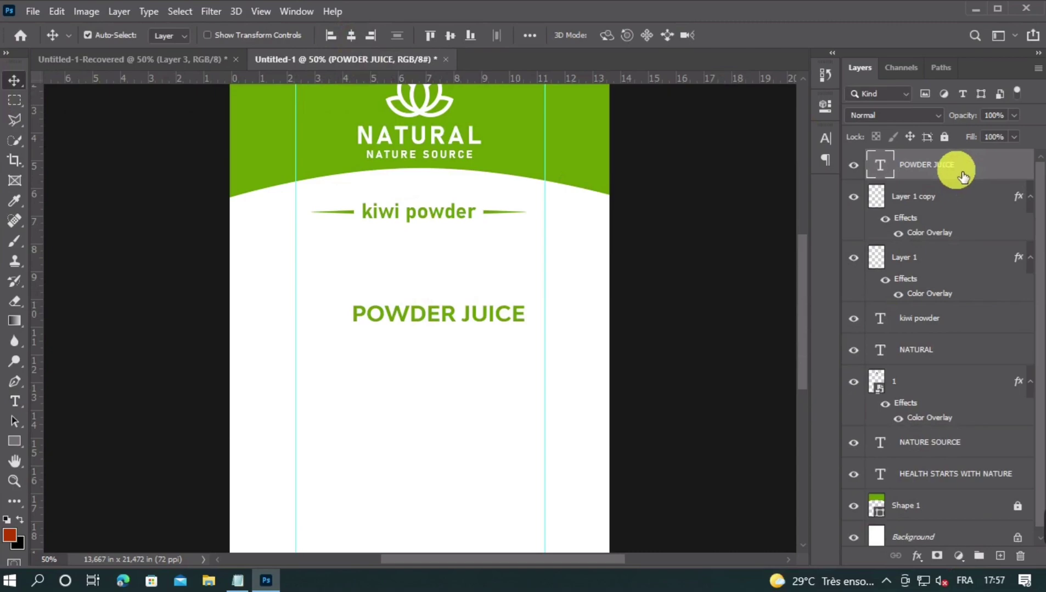
click(351, 35)
drag(432, 320, 426, 259)
- Increase the POWDER JUICE text size to 67 pt and commit the text
double_click(426, 263)
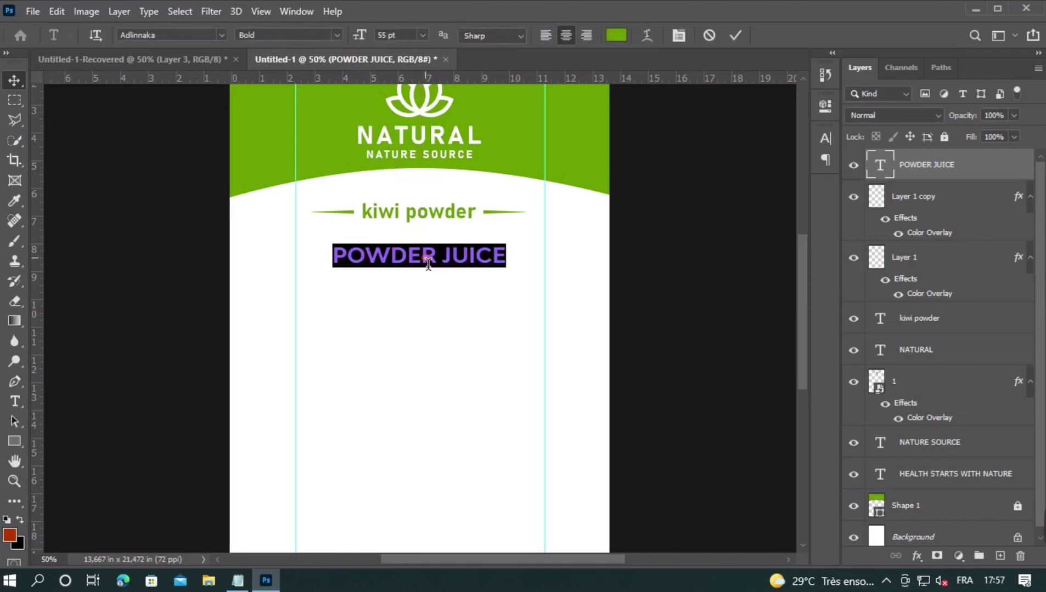
scroll(397, 45, up, 2)
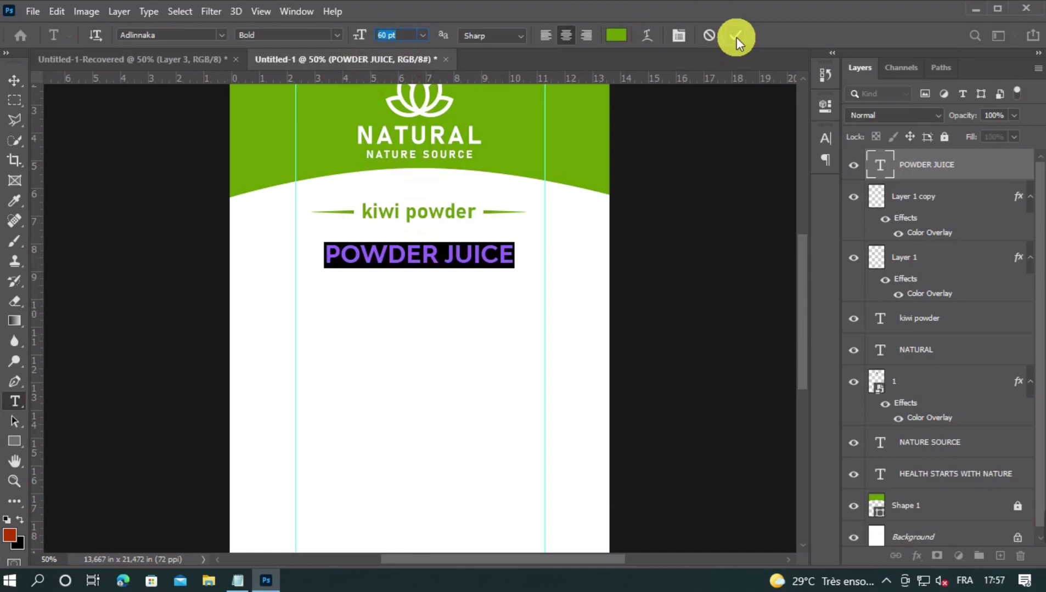
scroll(409, 35, up, 7)
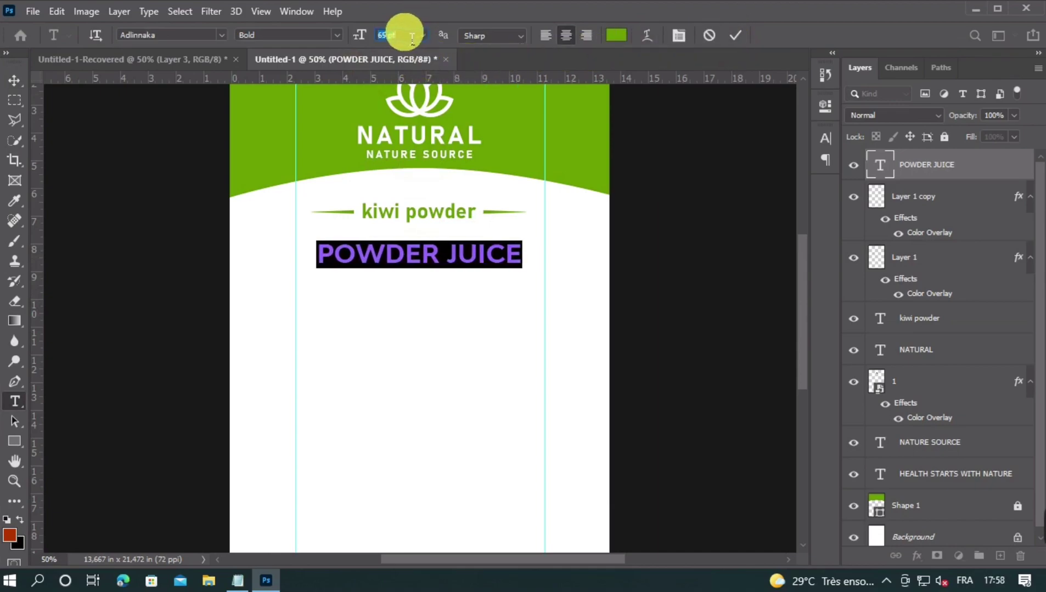
click(735, 35)
key(v)
key(ctrl+minus)
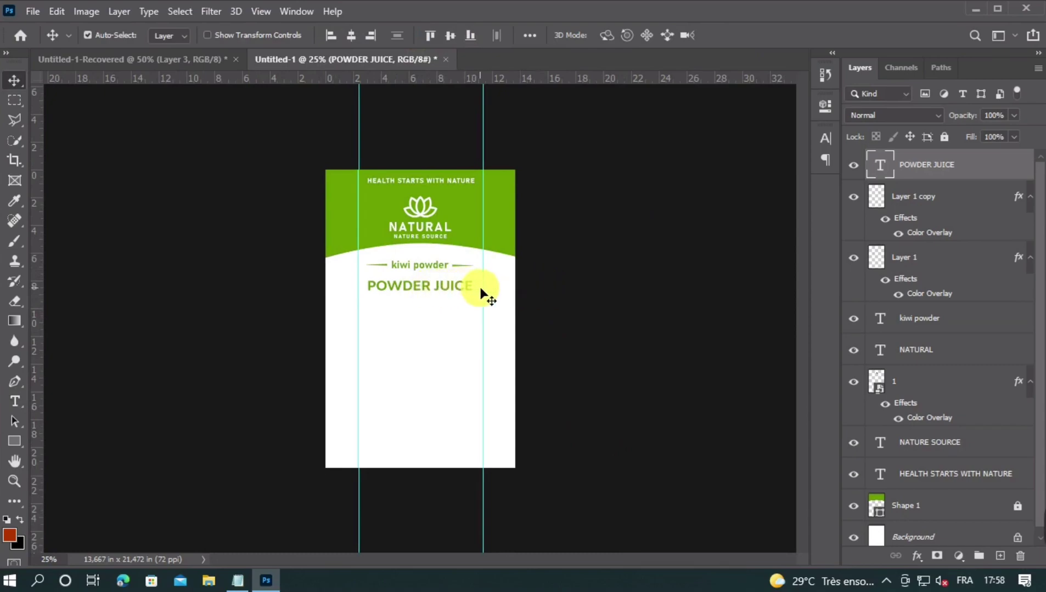
key(ctrl+plus)
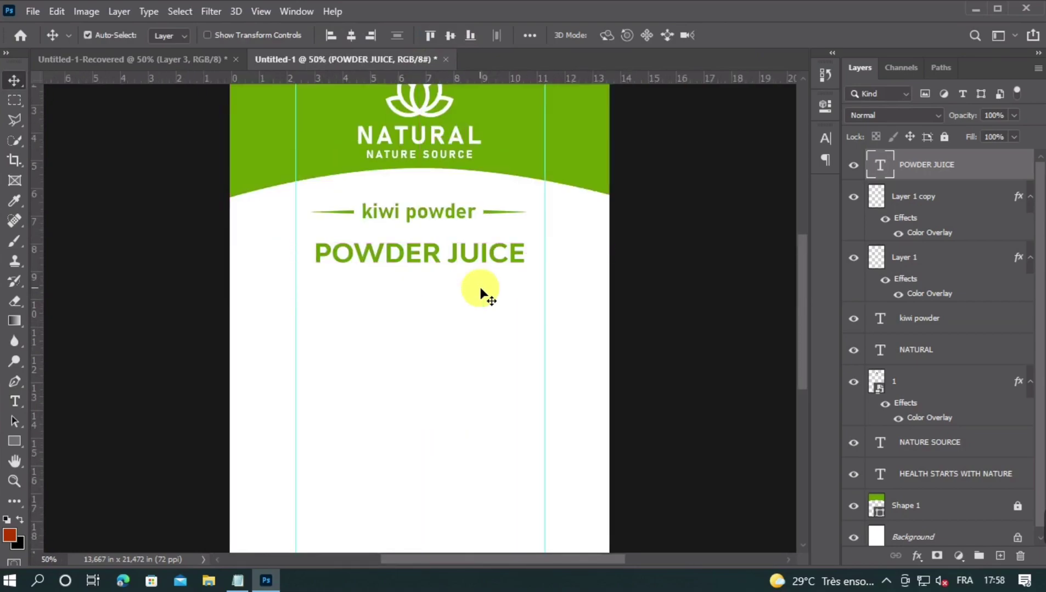
- Add a text layer below POWDER JUICE reading RICH SOURCE OF VITAMIN, copied from the adobe notes file
click(15, 401)
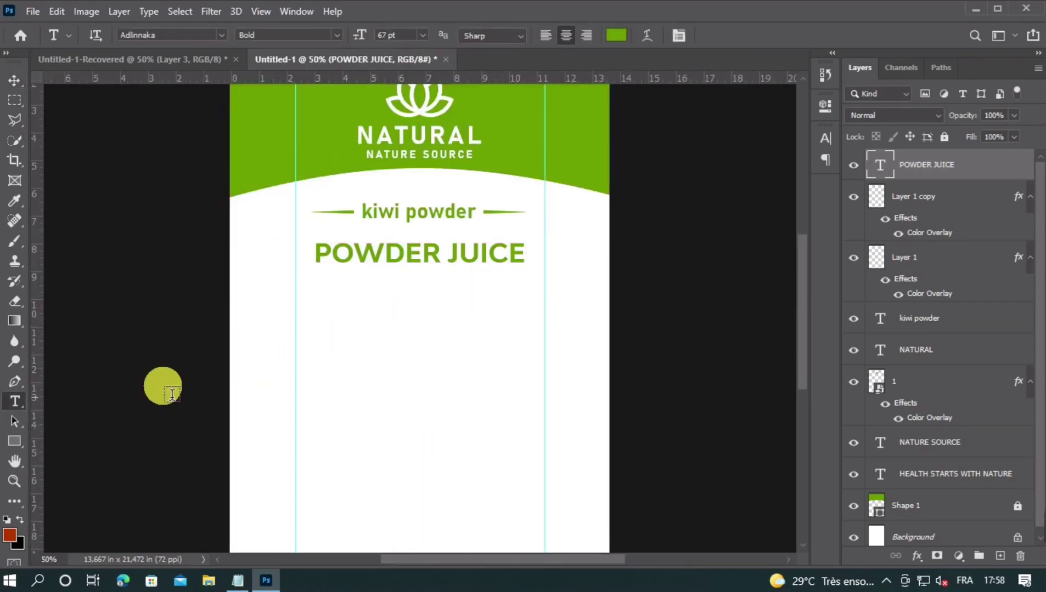
click(417, 311)
click(237, 581)
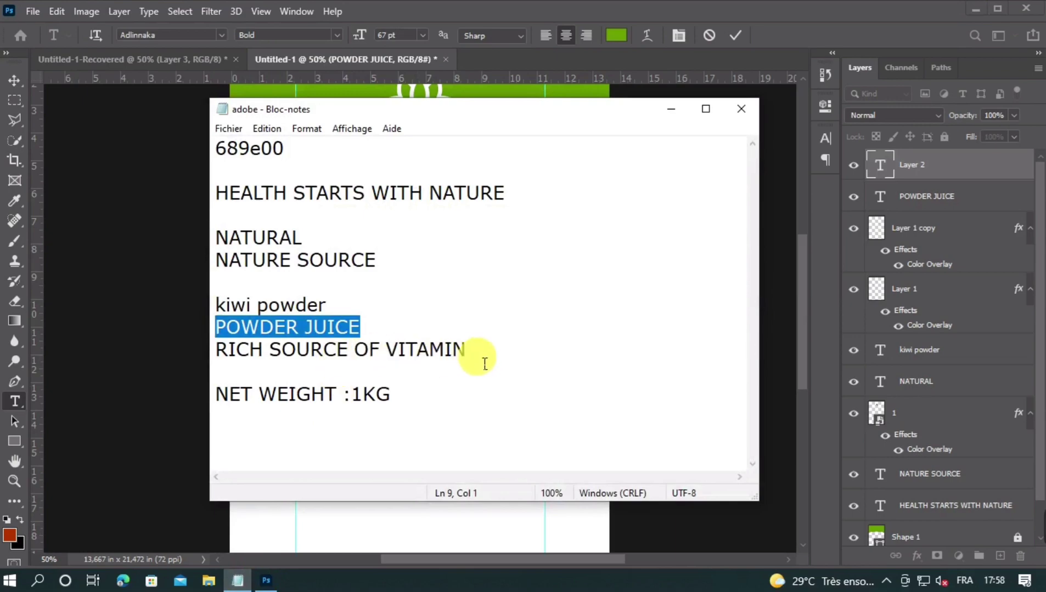
drag(481, 358, 193, 348)
key(ctrl+c)
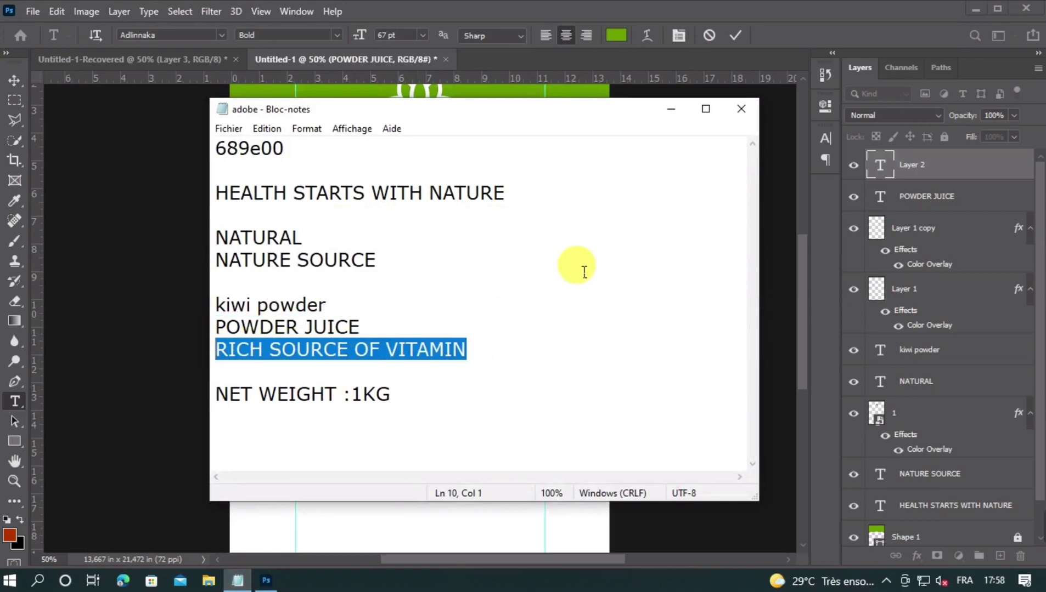
click(669, 110)
key(ctrl+v)
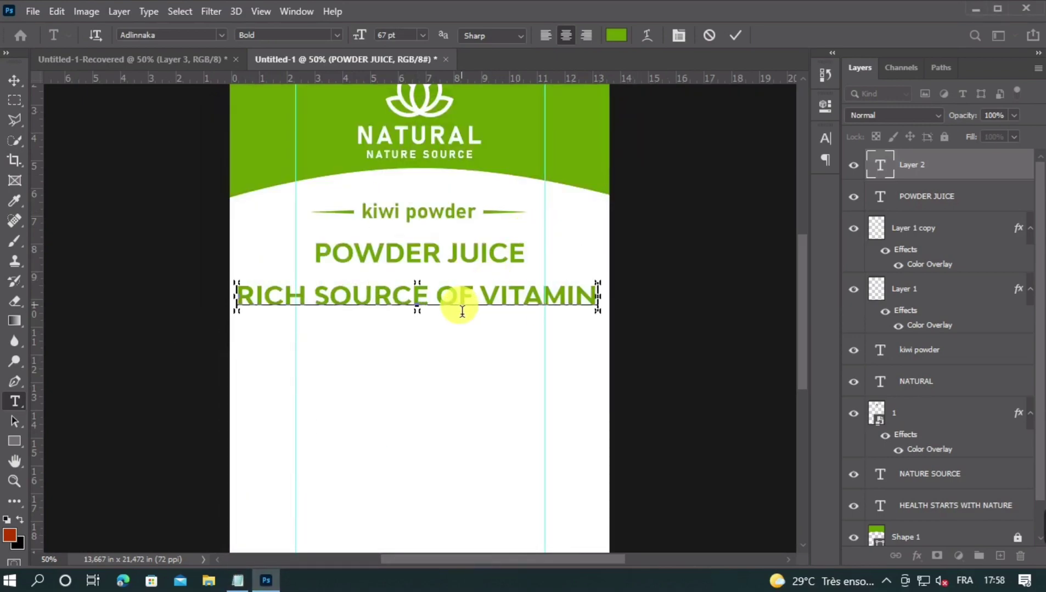
- Set the RICH SOURCE OF VITAMIN text to 28 pt in the Bahnschrift font
click(432, 299)
triple_click(432, 299)
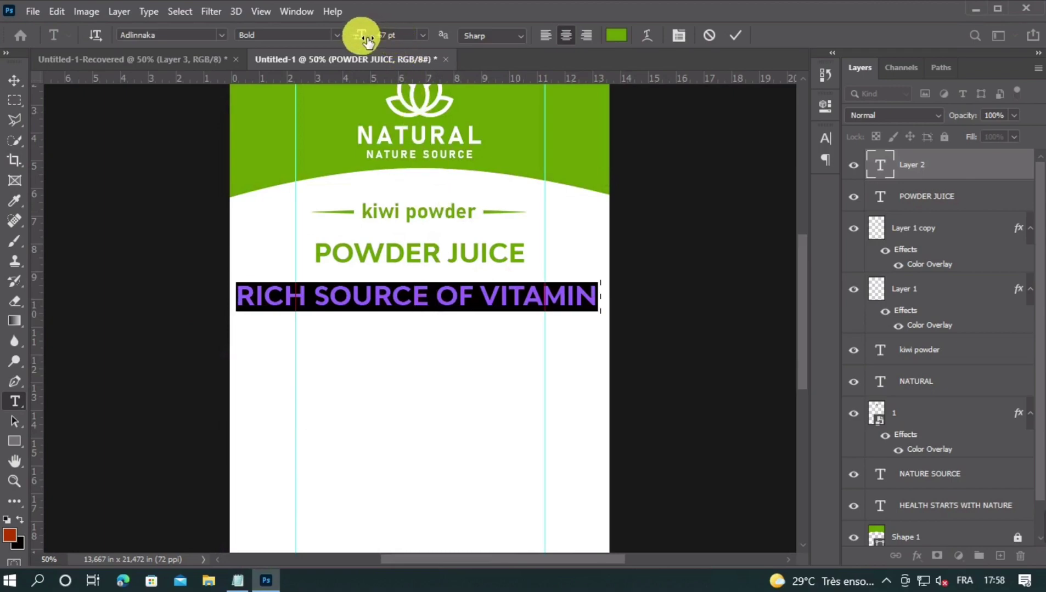
mouse_move(362, 34)
mouse_down()
mouse_move(339, 35)
mouse_move(380, 42)
mouse_up()
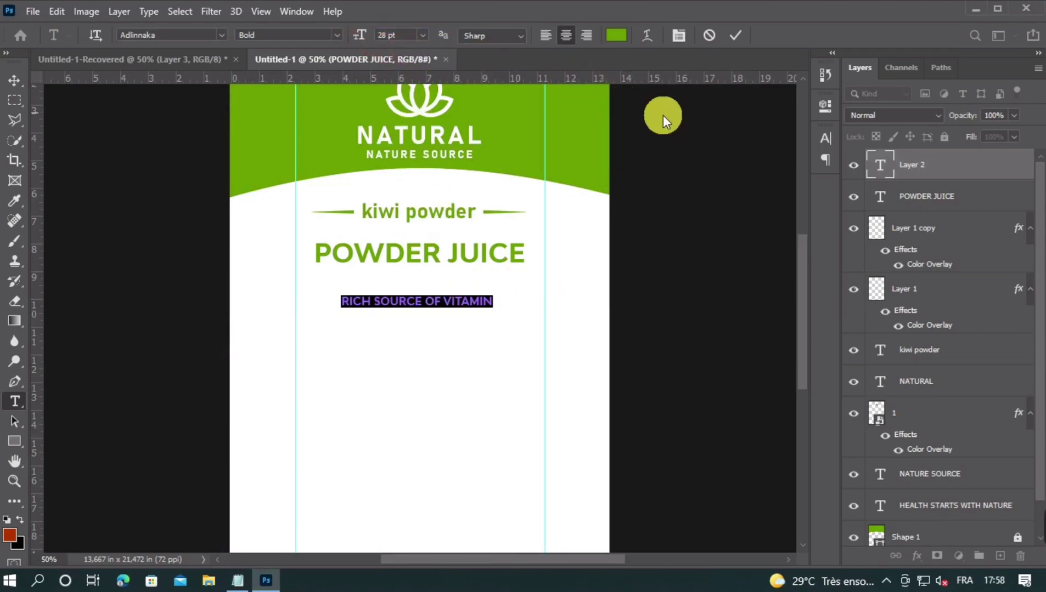
click(826, 139)
click(733, 160)
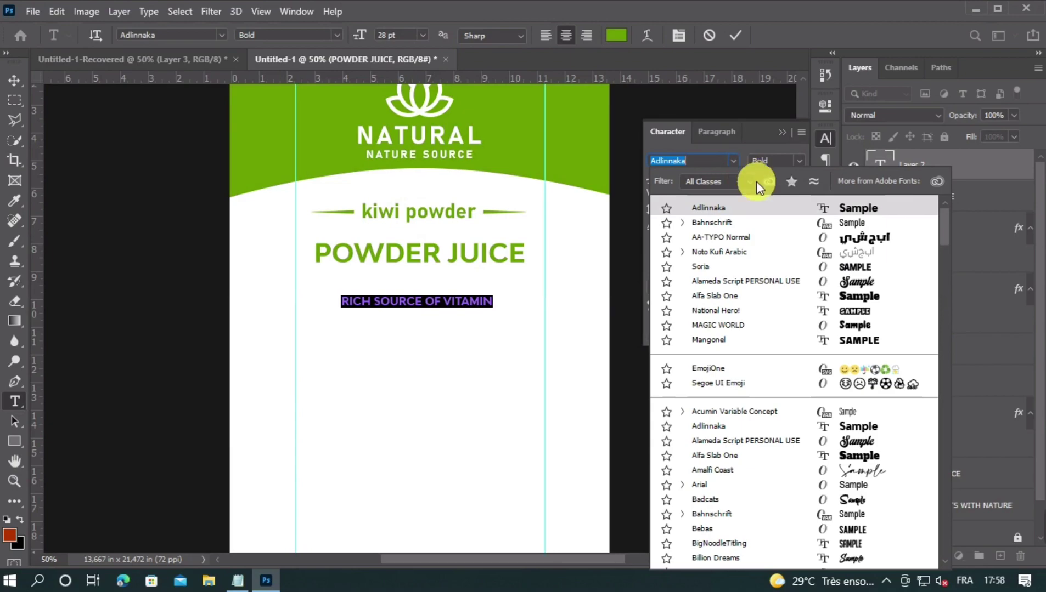
click(814, 222)
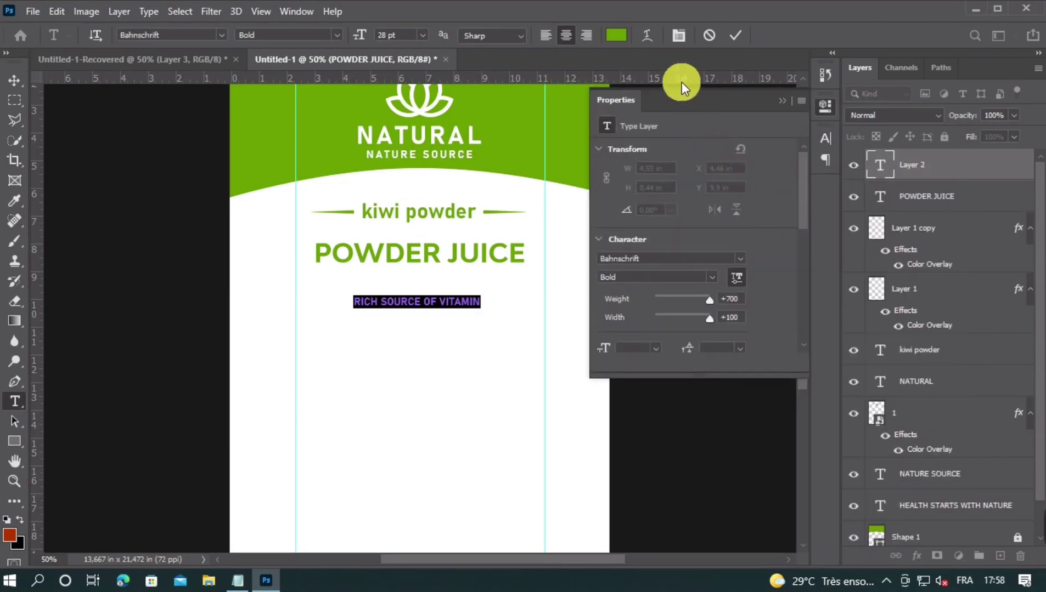
- Set the colour of the RICH SOURCE OF VITAMIN text to black, 000000
click(616, 35)
drag(625, 77, 523, 279)
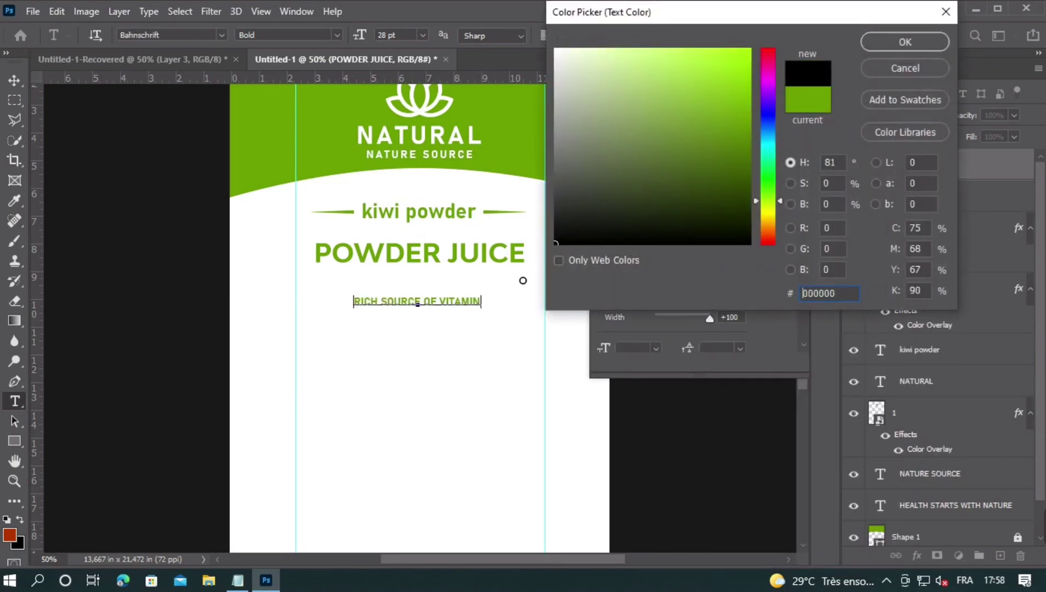
click(865, 41)
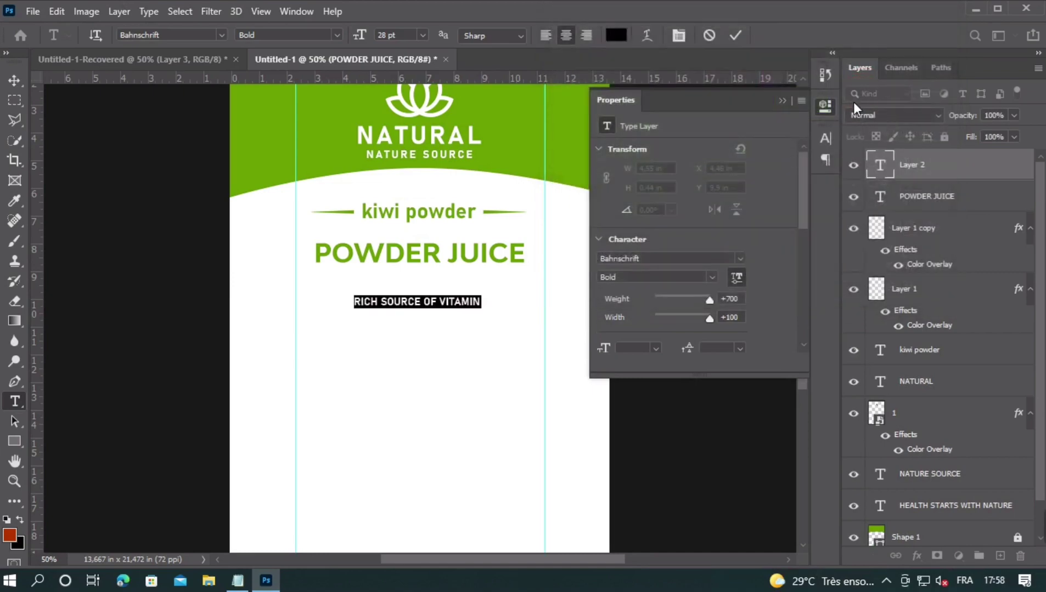
click(784, 101)
- Set the tracking of the RICH SOURCE OF VITAMIN text to 180 and commit the text
click(826, 139)
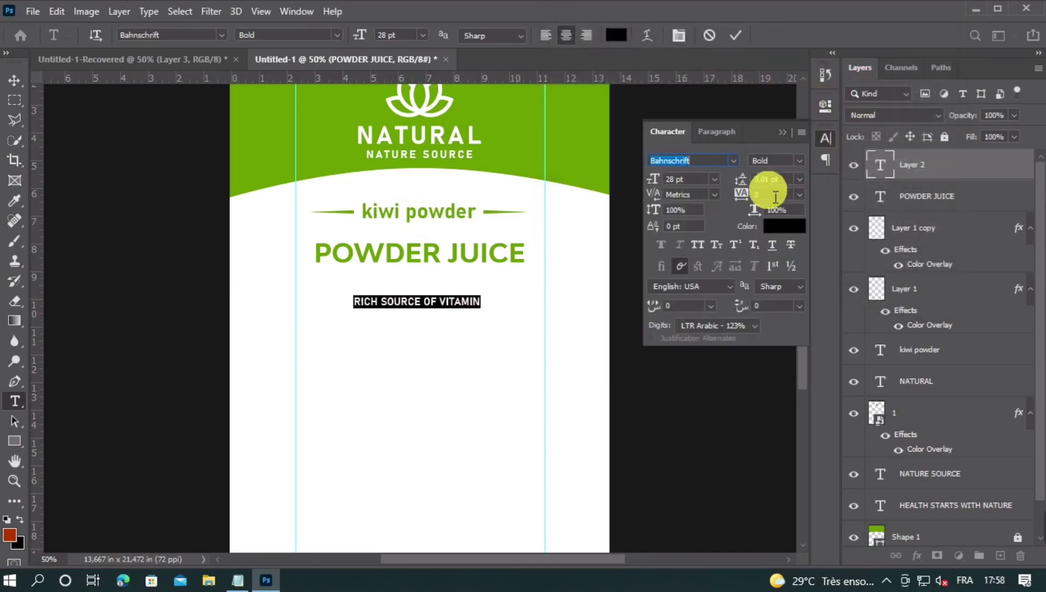
click(766, 194)
scroll(772, 201, up, 14)
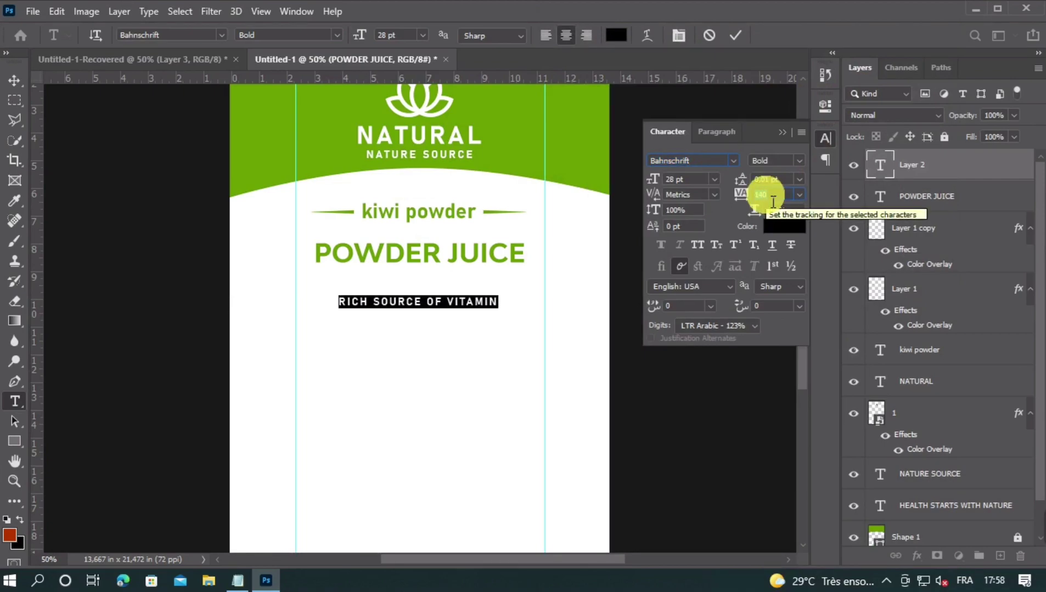
scroll(772, 202, up, 4)
click(735, 35)
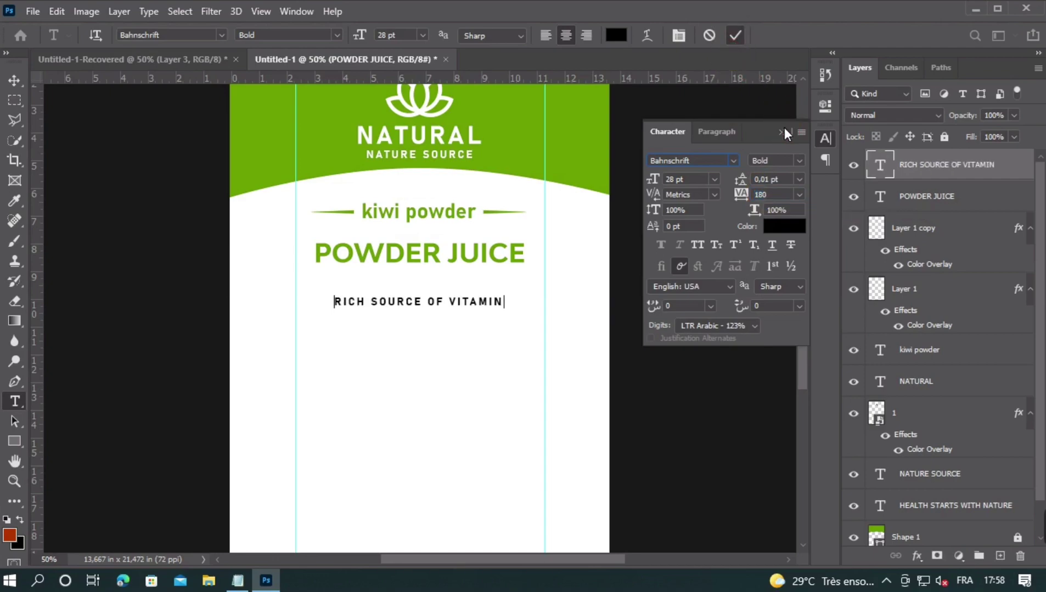
click(783, 131)
- Centre the RICH SOURCE OF VITAMIN text horizontally and move it up just beneath POWDER JUICE
click(14, 81)
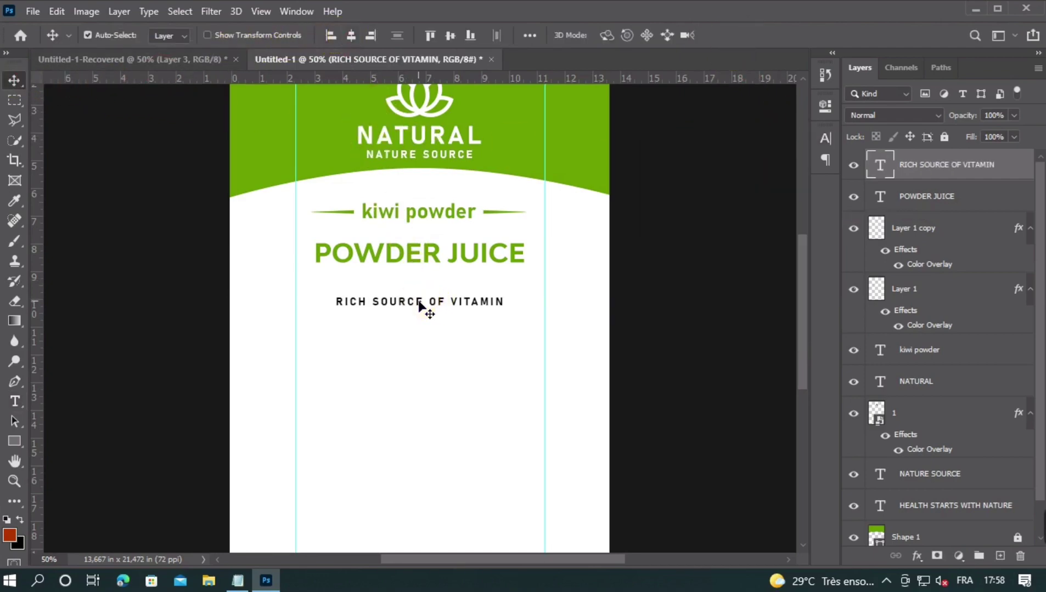
drag(419, 302, 418, 272)
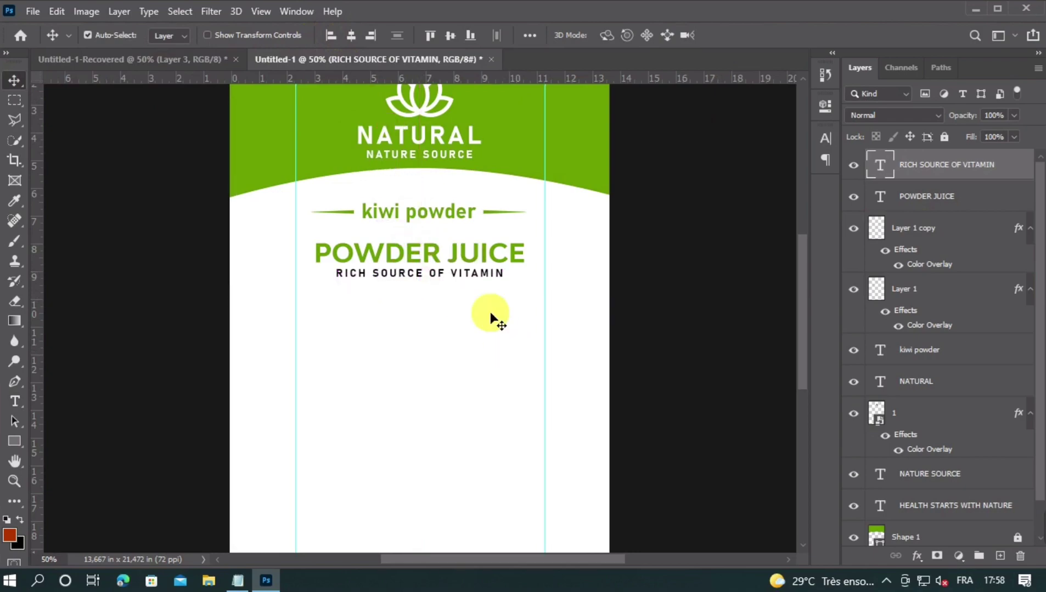
- Align the RICH SOURCE OF VITAMIN text to the label's horizontal centre
click(351, 35)
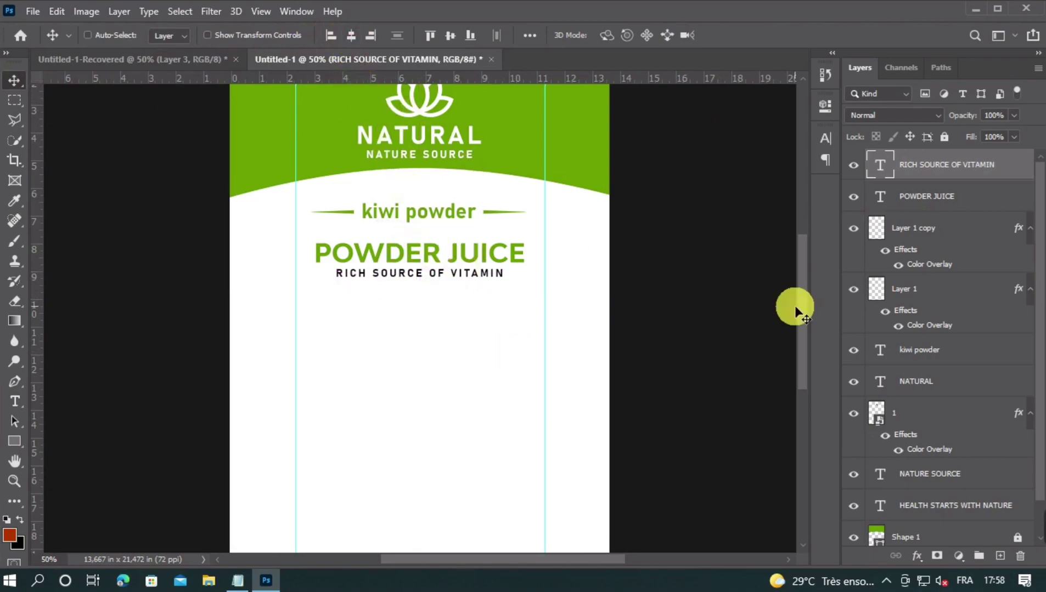
key(ctrl+minus)
key(ctrl+minus)
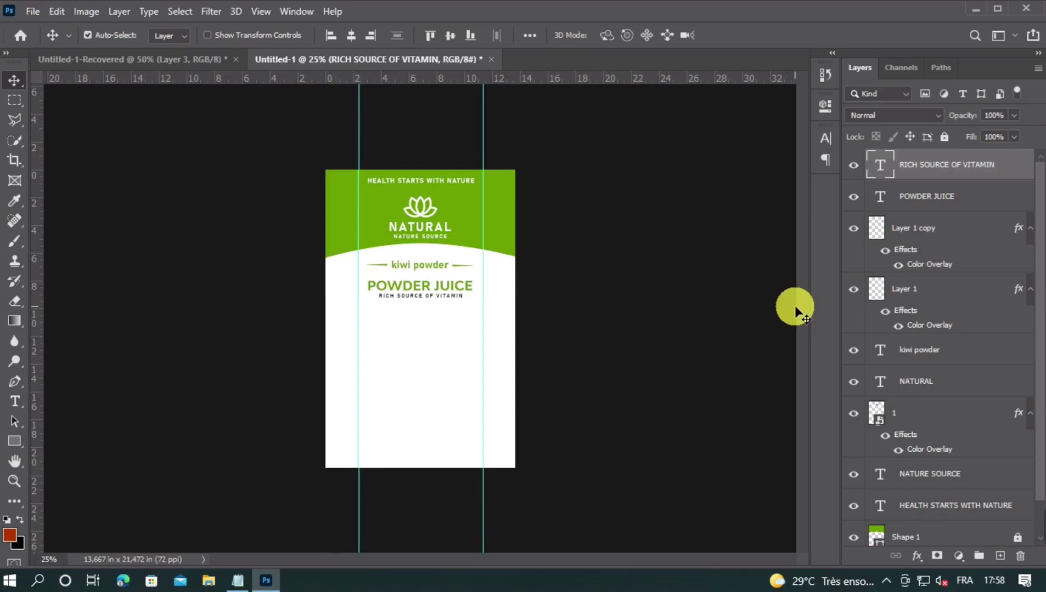
key(ctrl+plus)
key(ctrl+plus)
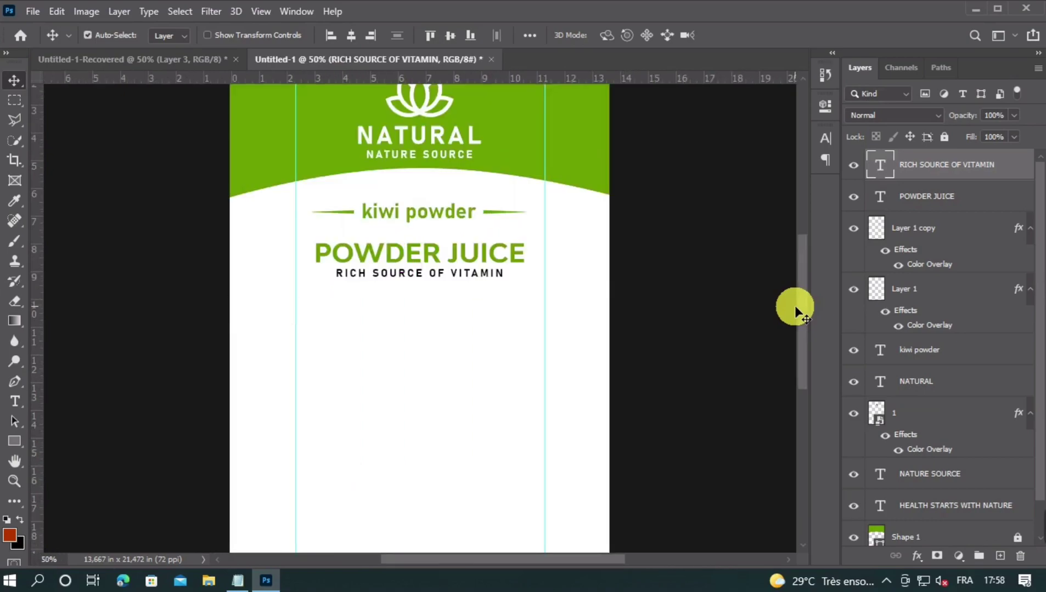
- Paste the copied kiwi fruit image, place it beneath the RICH SOURCE OF VITAMIN text and centre it horizontally
scroll(665, 315, down, 2)
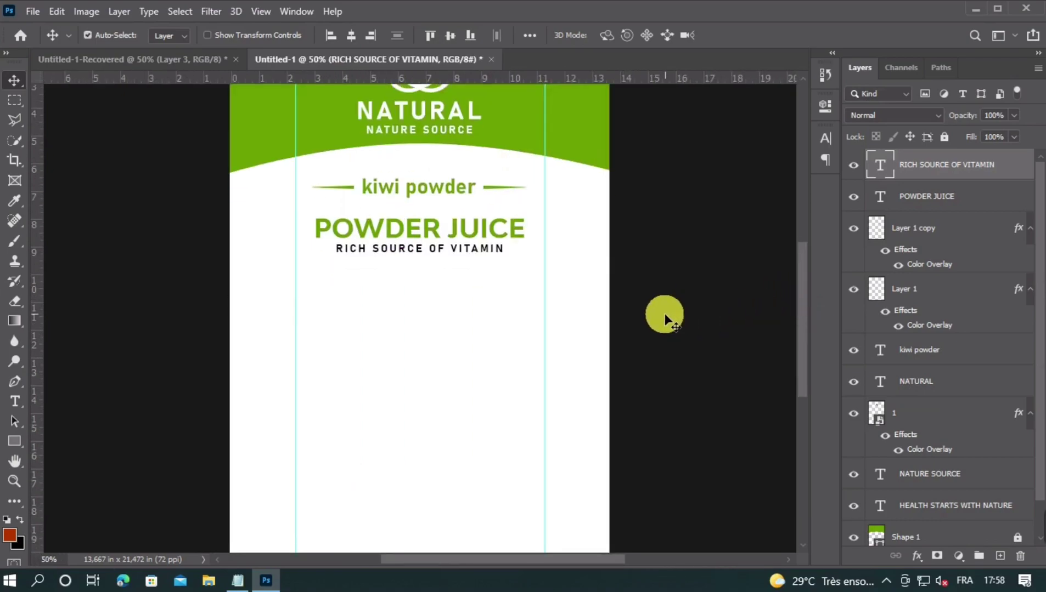
key(ctrl+minus)
key(ctrl+v)
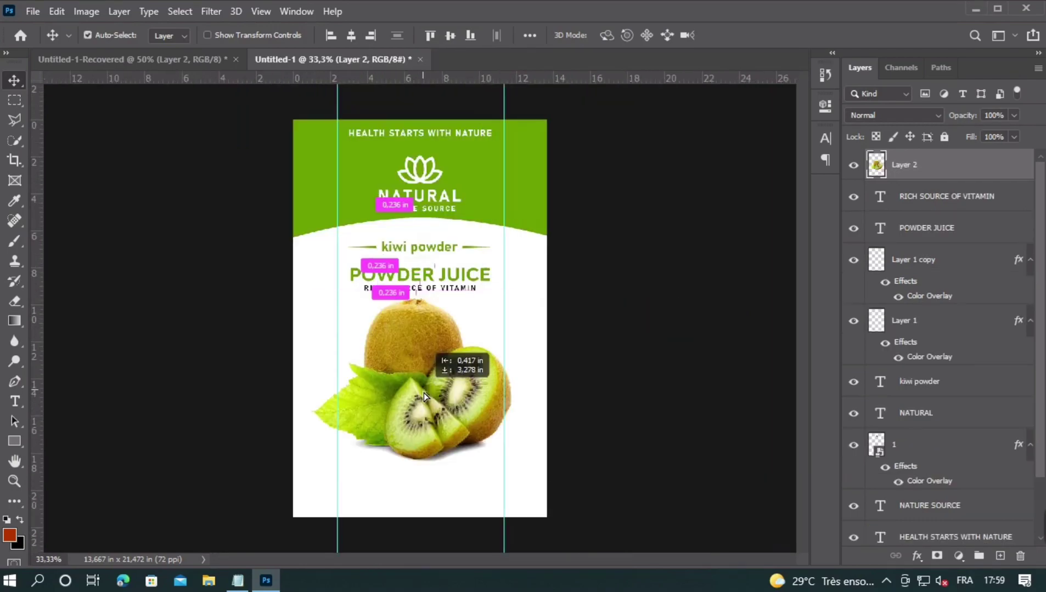
drag(423, 393, 423, 396)
click(351, 35)
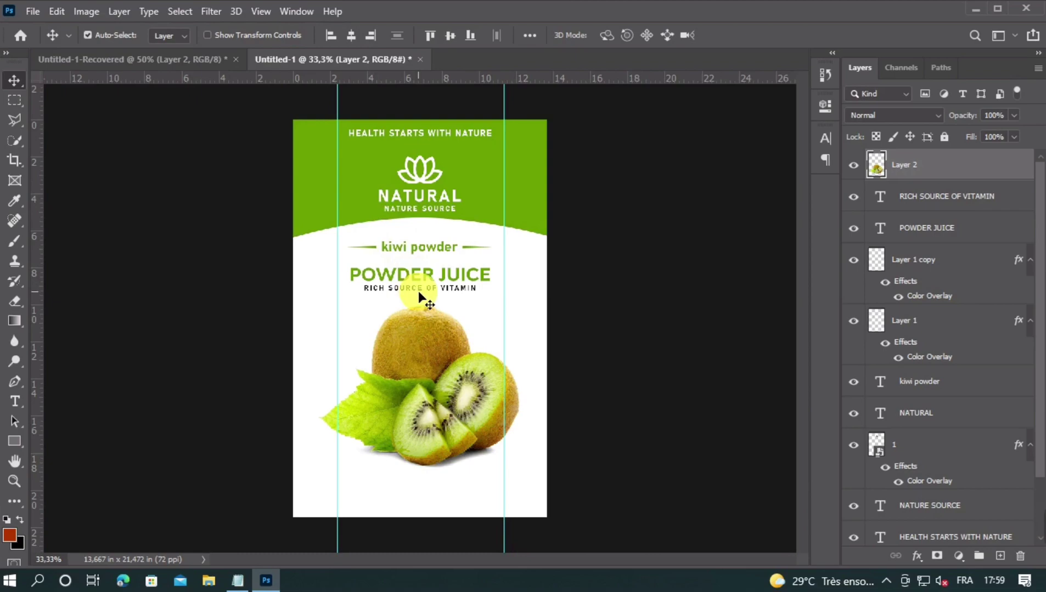
- Scale the kiwi image down slightly, keeping it below the vitamin tagline
key(ctrl+t)
drag(427, 481, 427, 470)
double_click(429, 402)
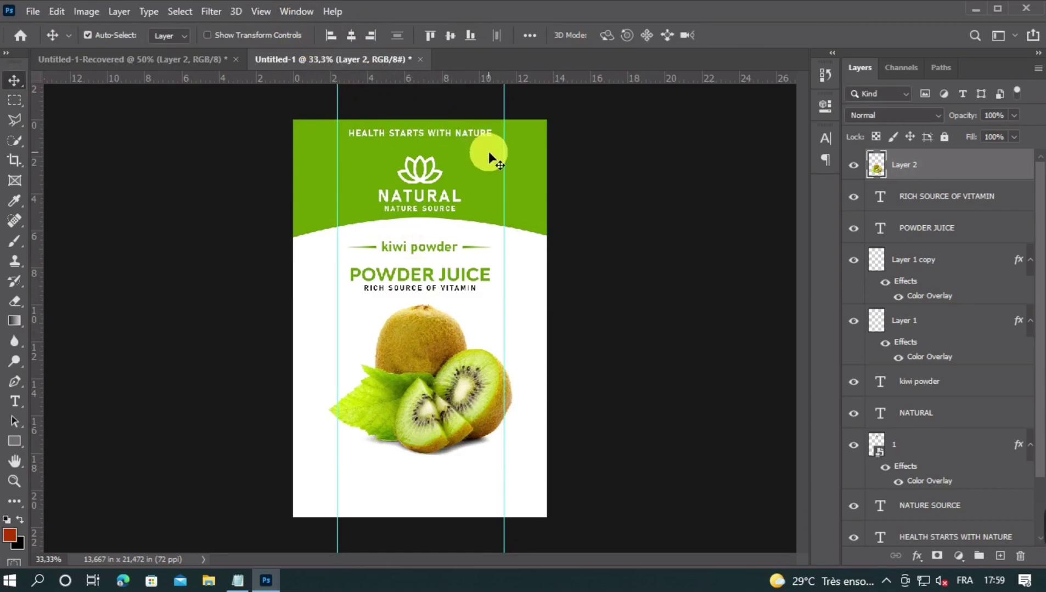
key(ctrl+minus)
key(ctrl+plus)
- Prepare the Rectangle tool with its fill set to the header's green, 689e00
click(14, 442)
right_click(13, 443)
click(82, 438)
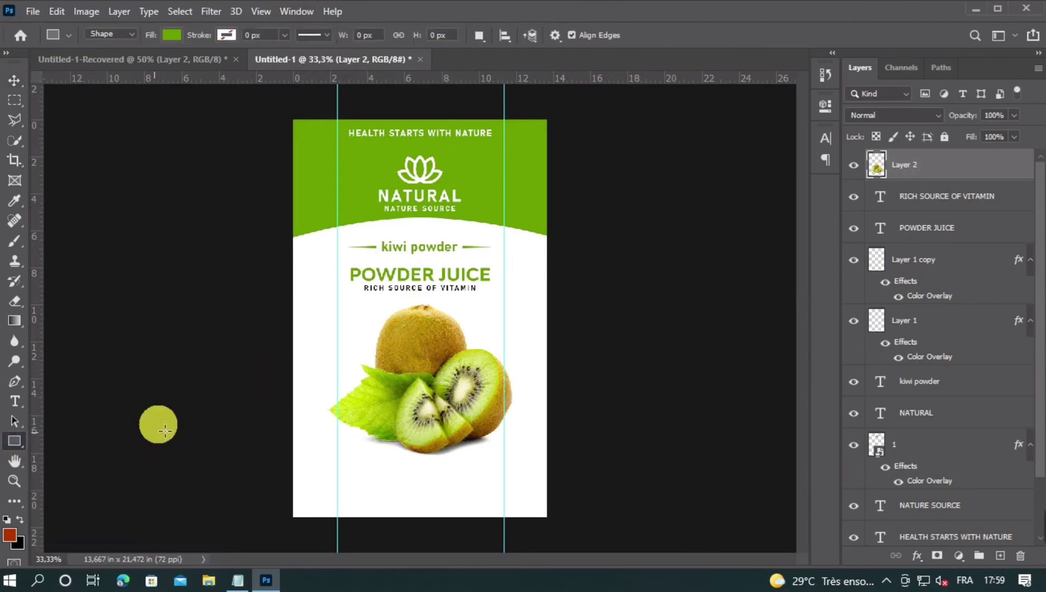
click(172, 35)
click(267, 65)
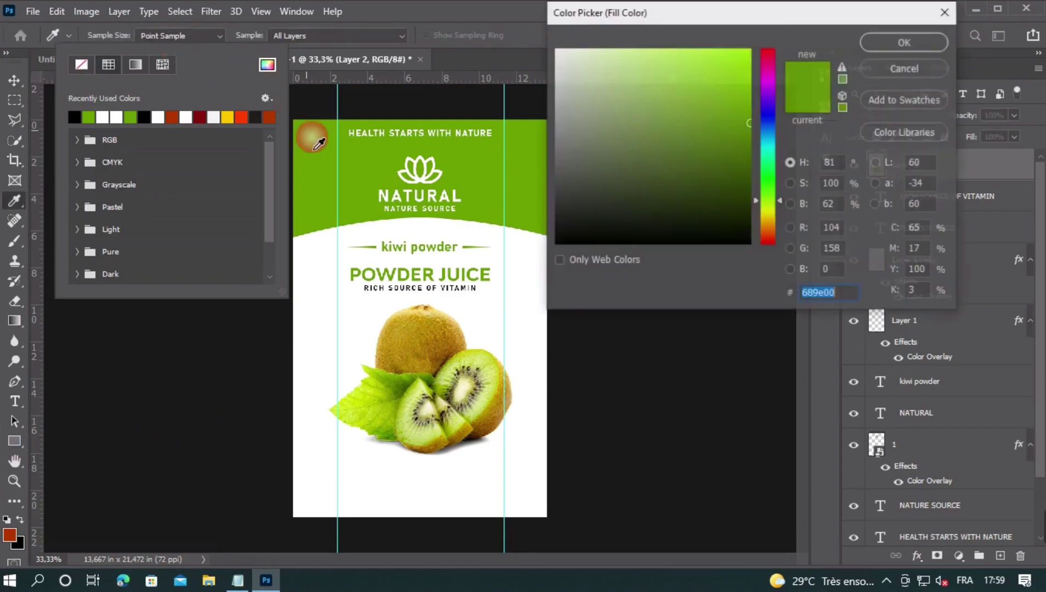
click(904, 42)
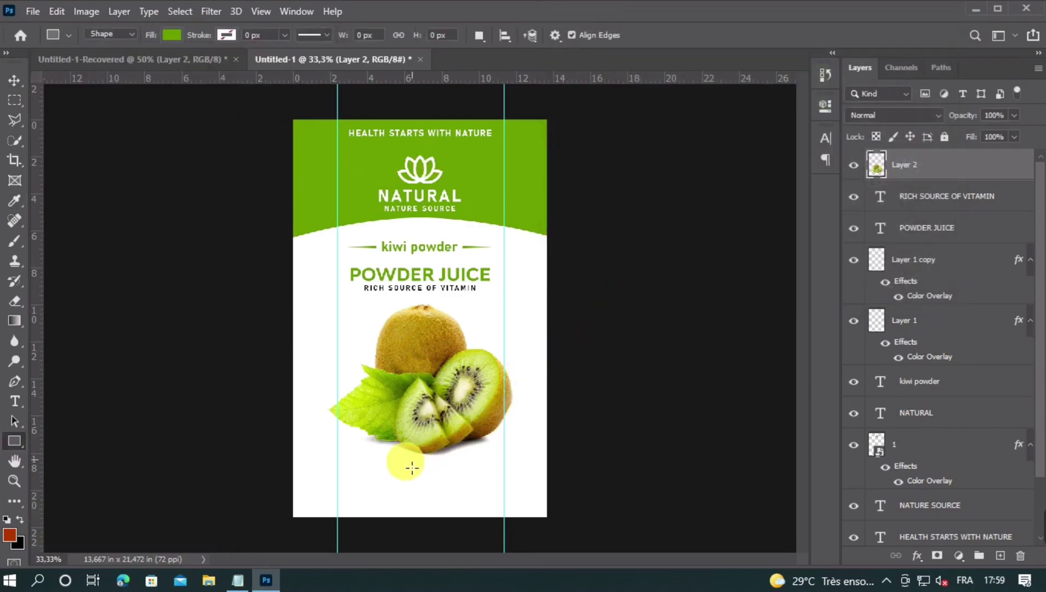
- Draw a green footer rectangle about 1236 by 210 px across the full width of the label's bottom edge
drag(268, 497, 583, 549)
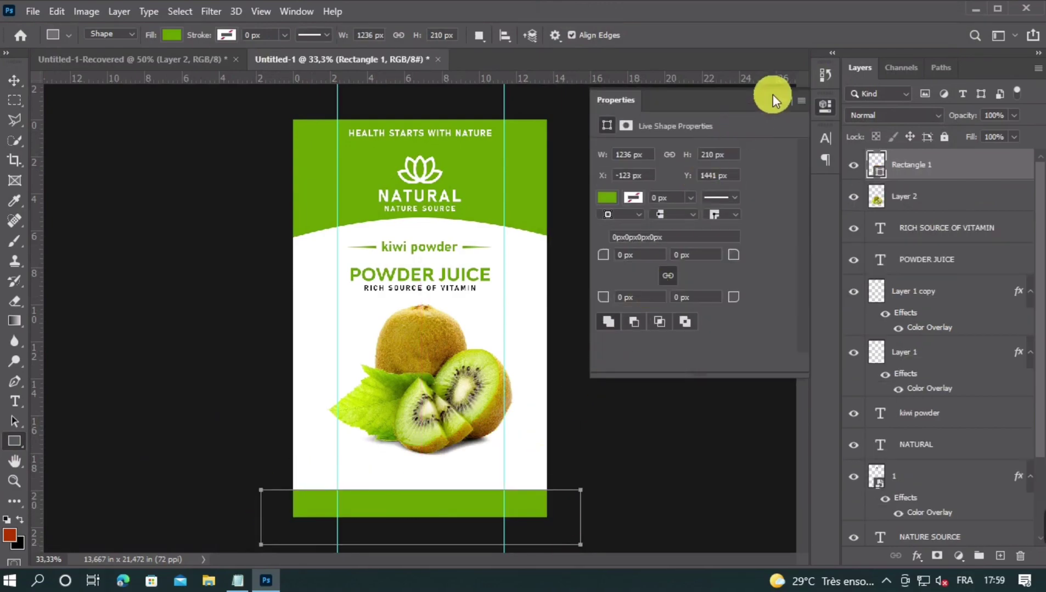
click(785, 104)
click(15, 83)
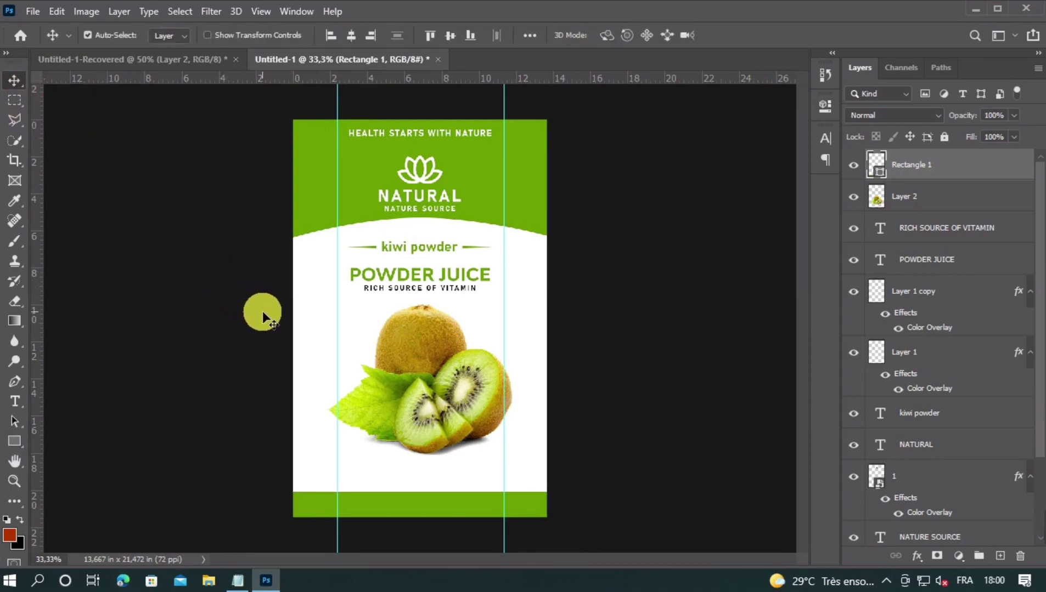
key(ctrl+minus)
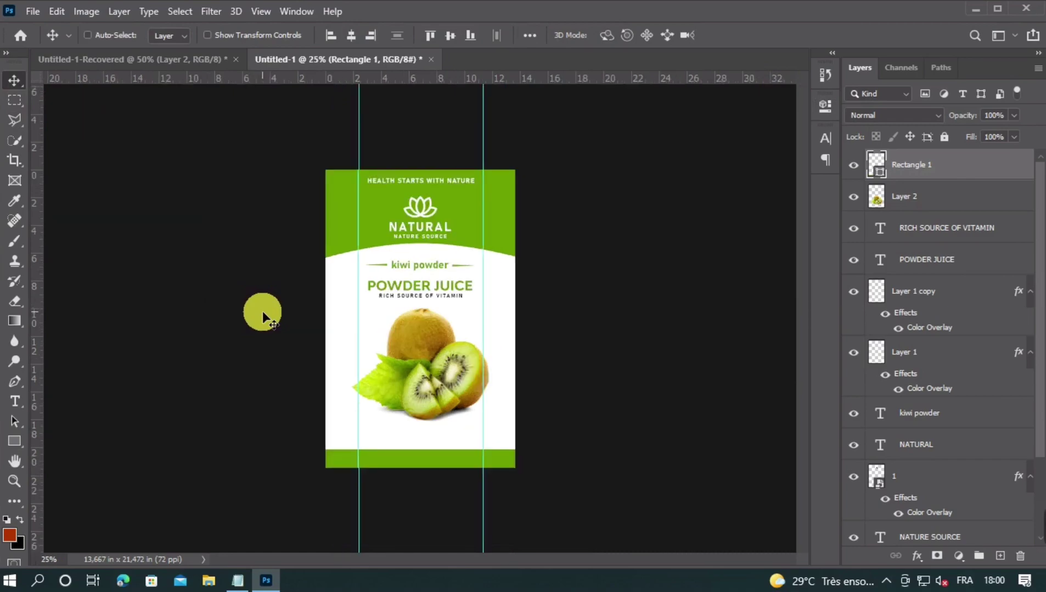
key(ctrl+plus)
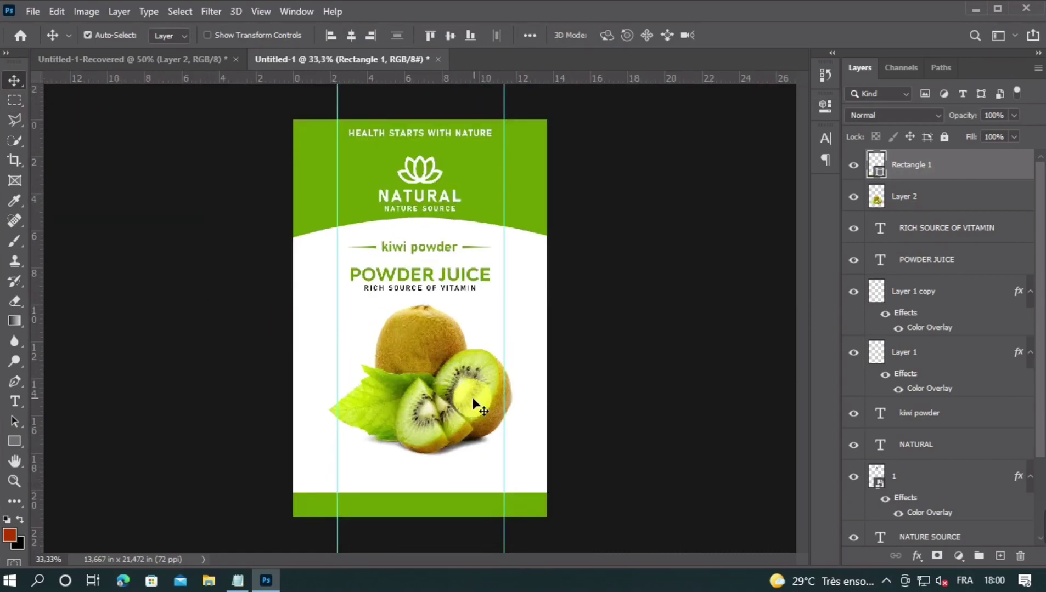
- Enlarge the kiwi image slightly to fill the space between the tagline and the green footer band
click(444, 400)
key(ctrl+t)
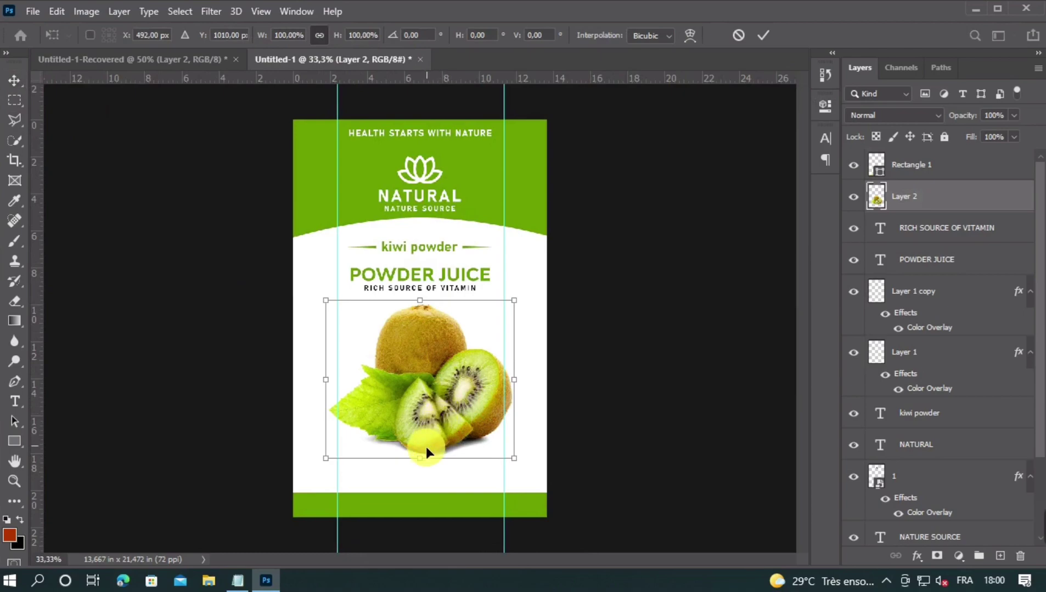
drag(427, 465, 420, 467)
key(Return)
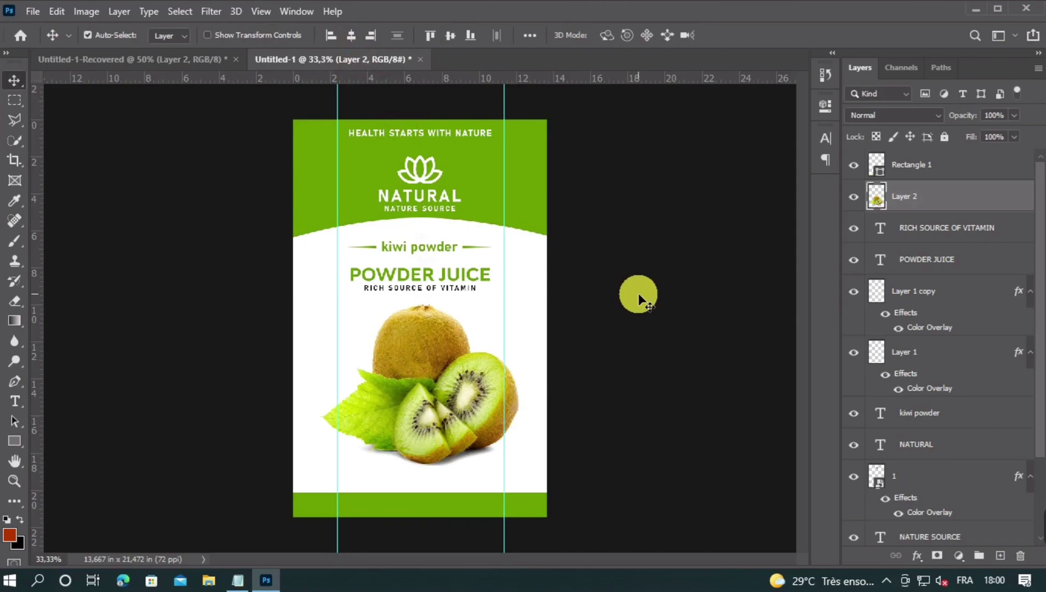
- Add a text layer just above the footer band reading NET WEIGHT :1KG, copied from the adobe file in Notepad
click(14, 402)
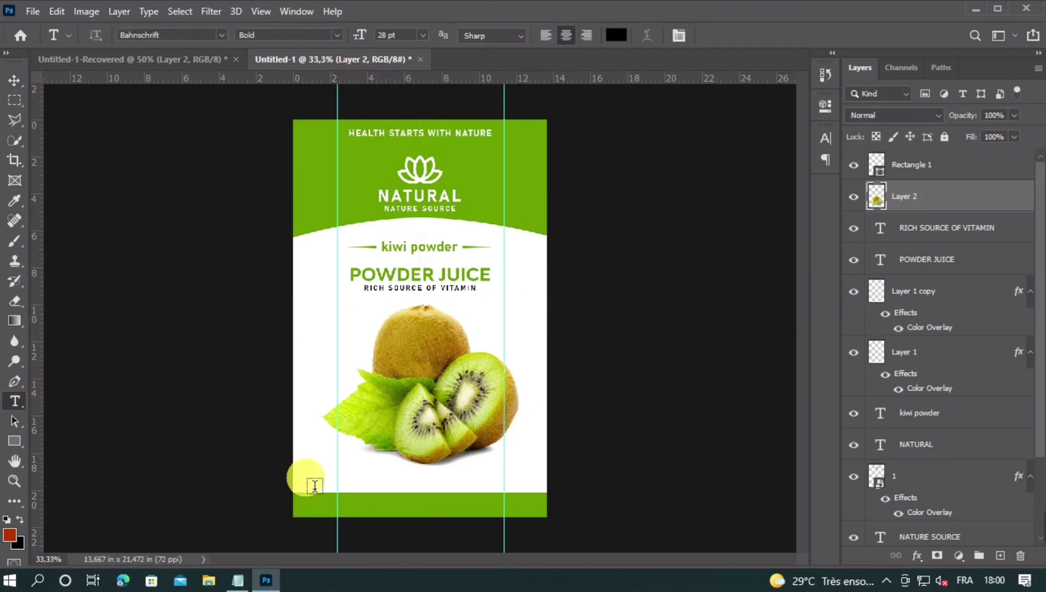
click(390, 488)
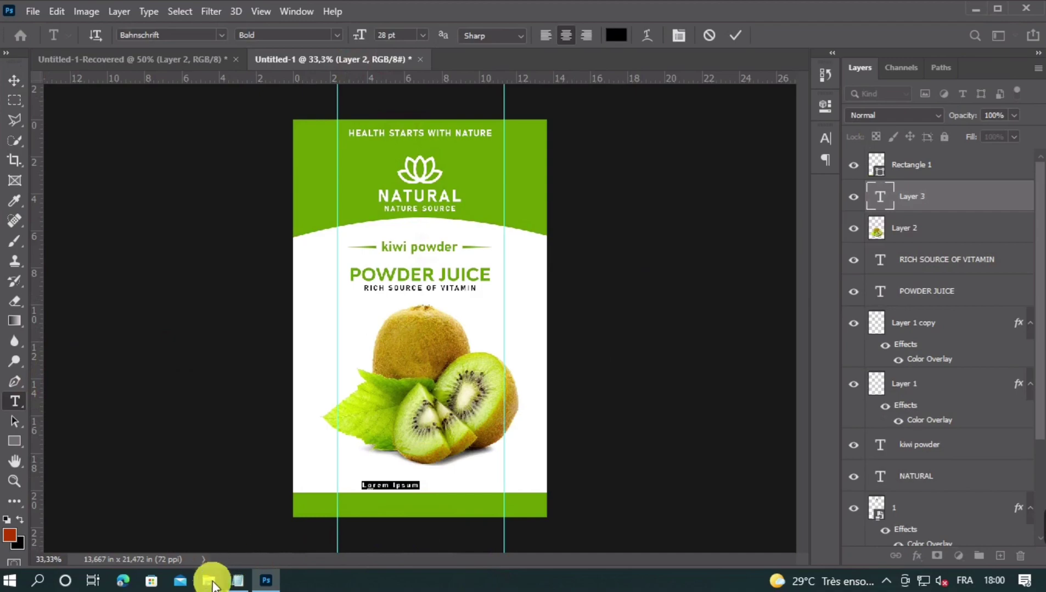
click(237, 581)
drag(391, 395, 182, 392)
key(ctrl+c)
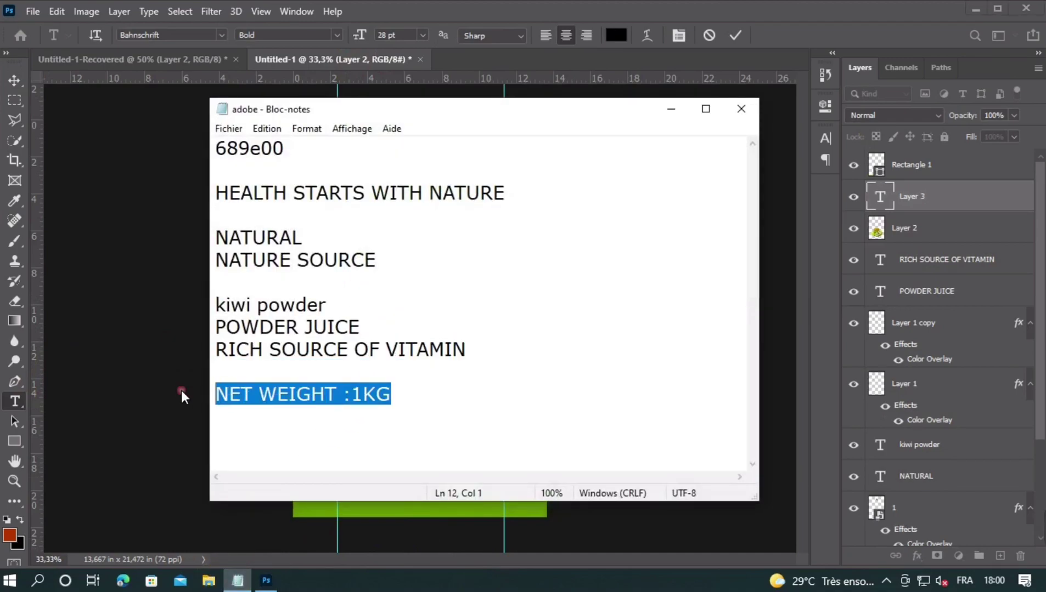
click(671, 109)
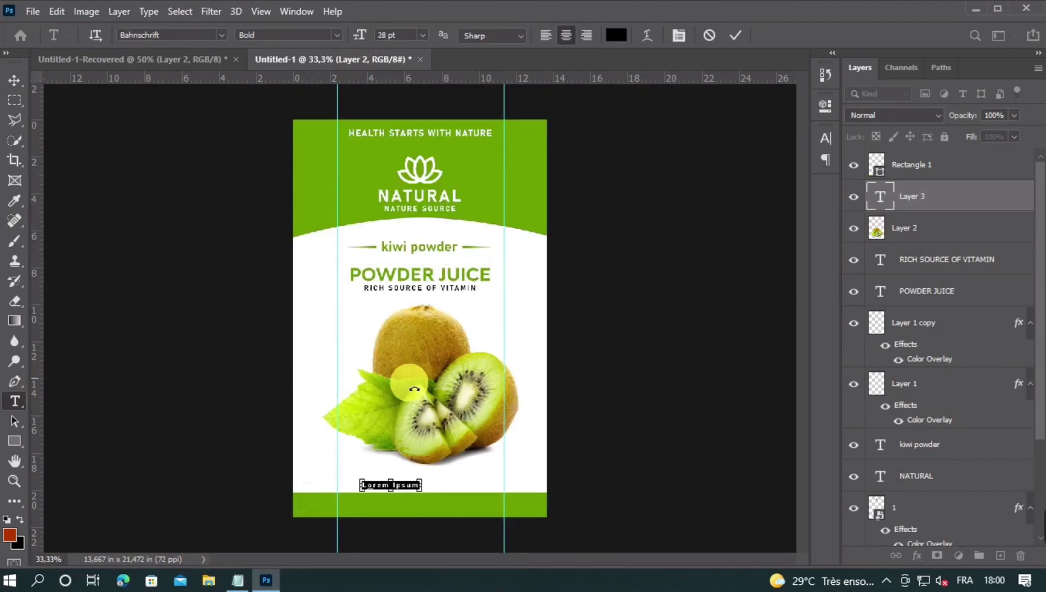
key(ctrl+v)
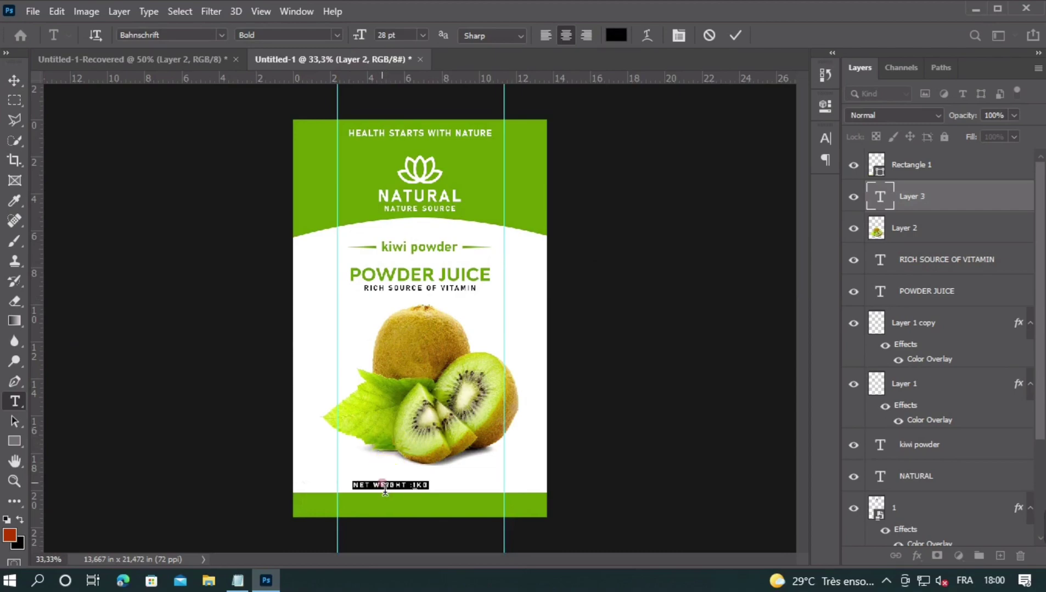
- Set the NET WEIGHT :1KG text in the Adlinnaka font with a tracking of 0
click(824, 136)
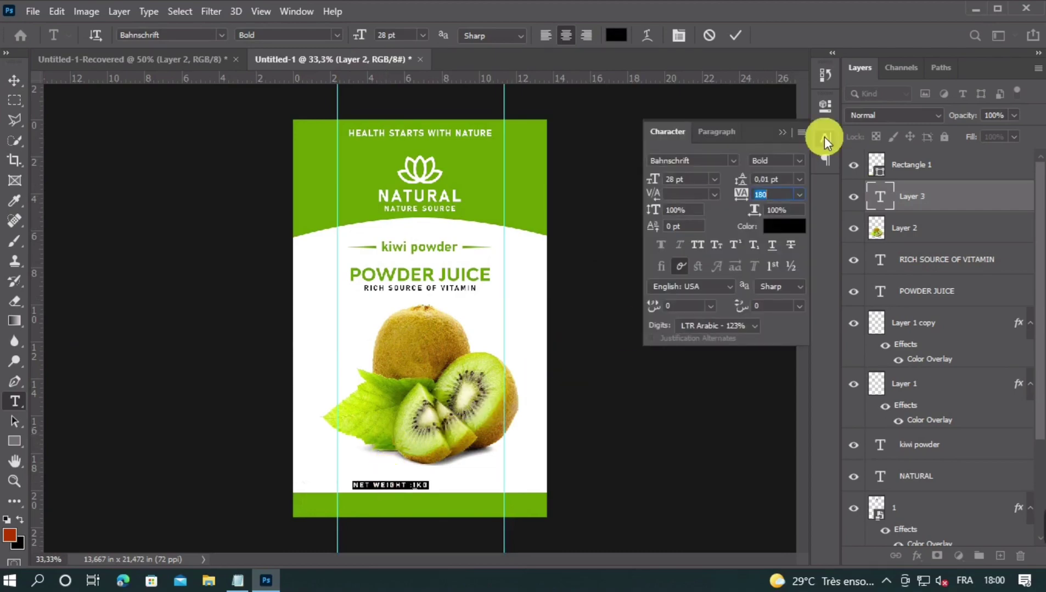
click(731, 162)
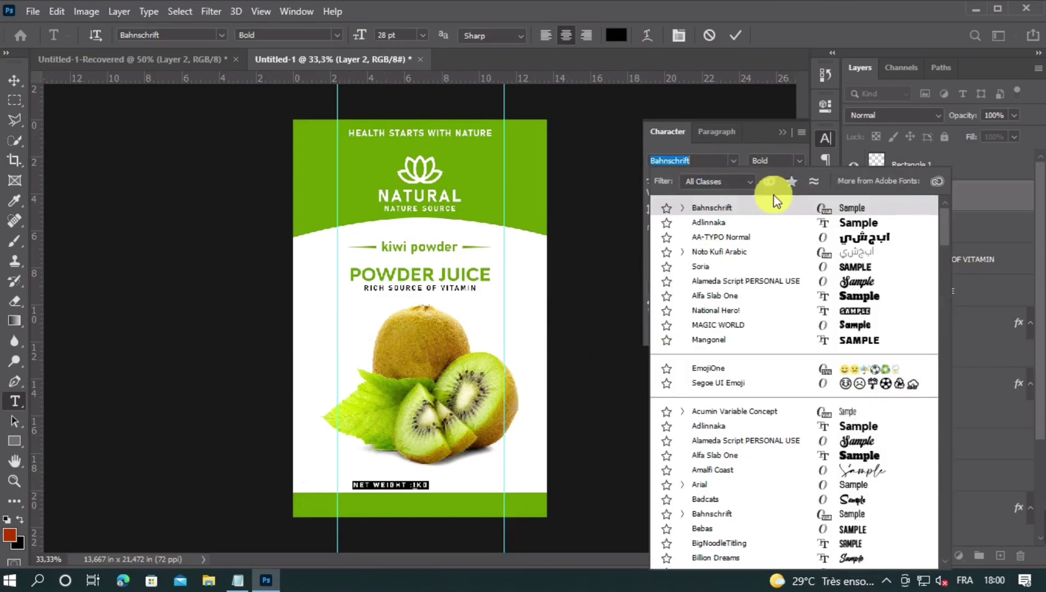
click(820, 225)
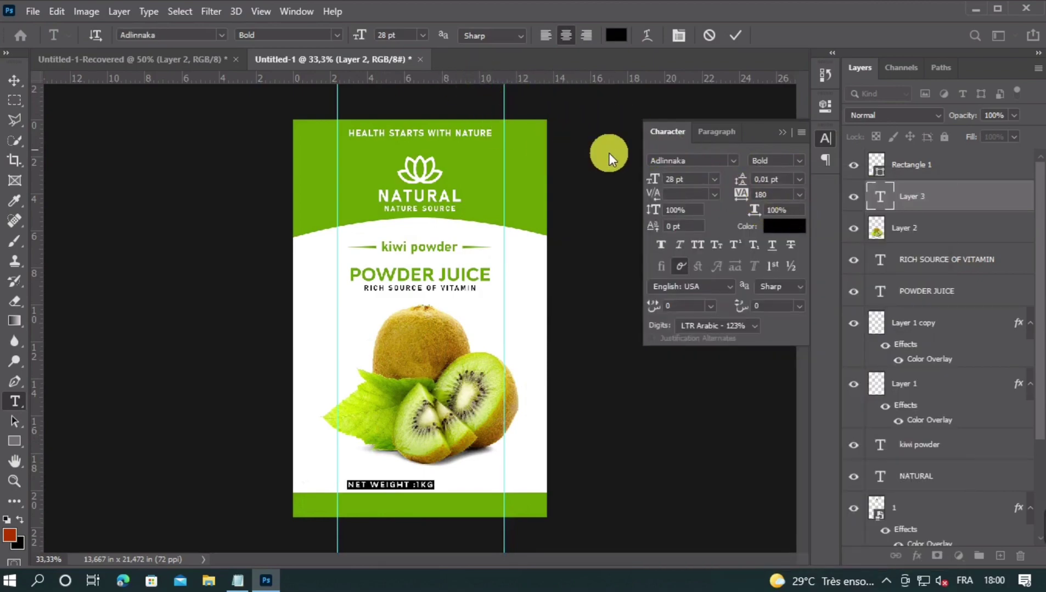
drag(750, 203, 679, 213)
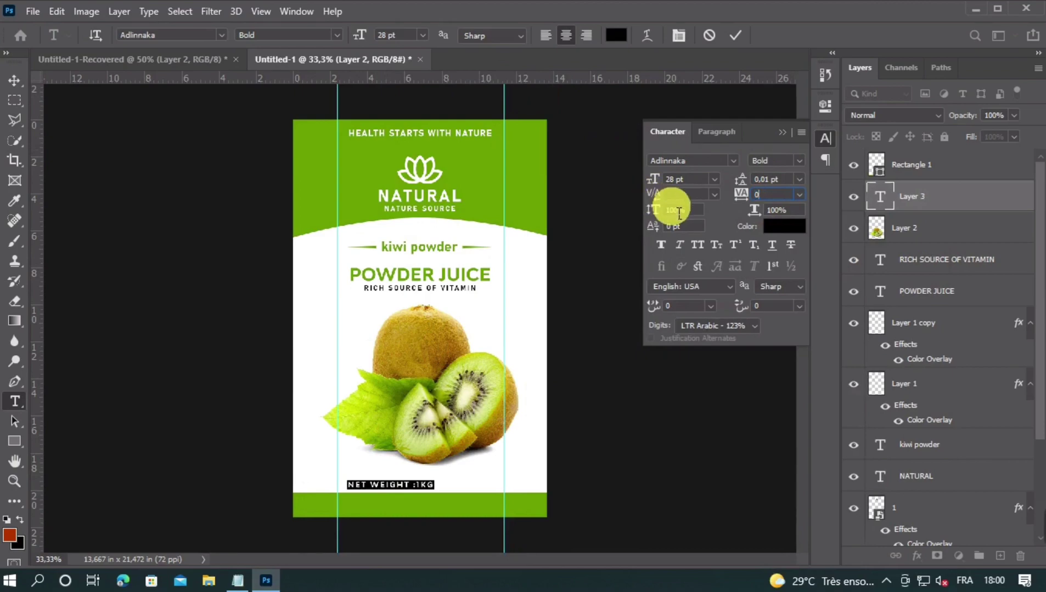
- Colour the NET WEIGHT :1KG text white, ffffff, and commit it at 39 pt
click(617, 37)
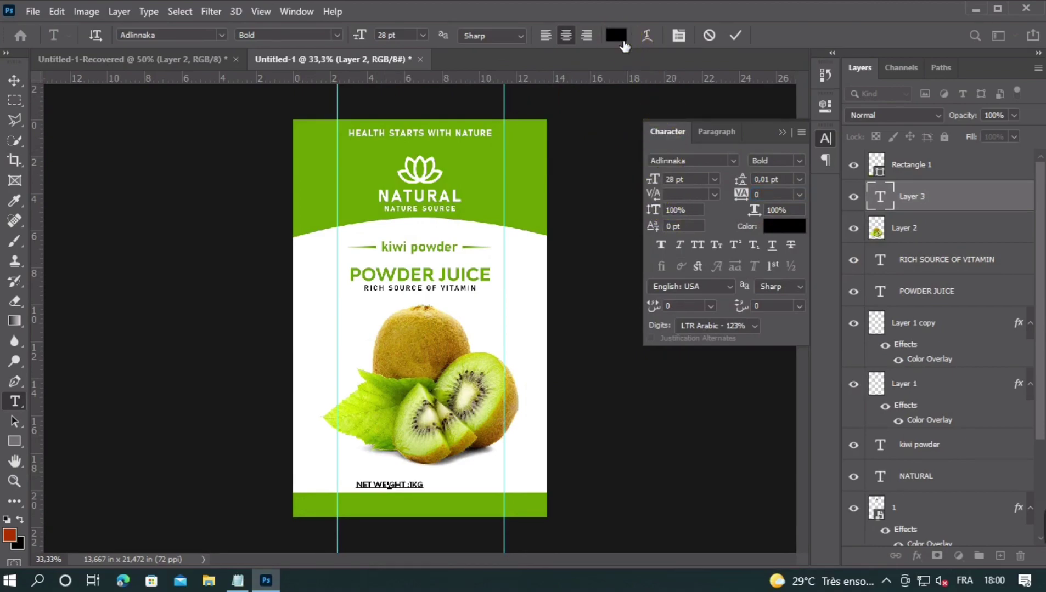
text(ffffff)
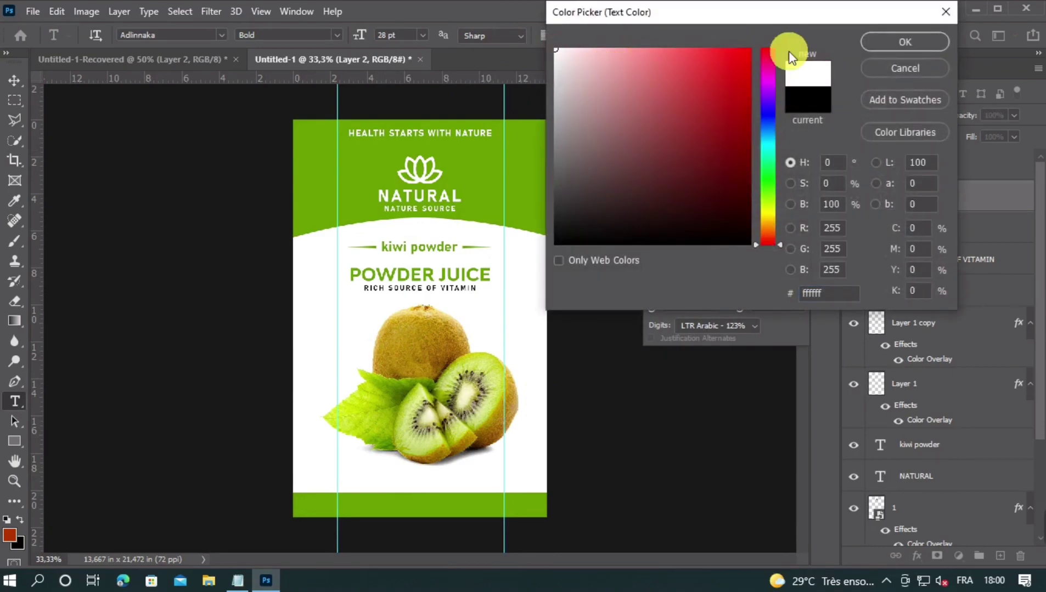
click(905, 42)
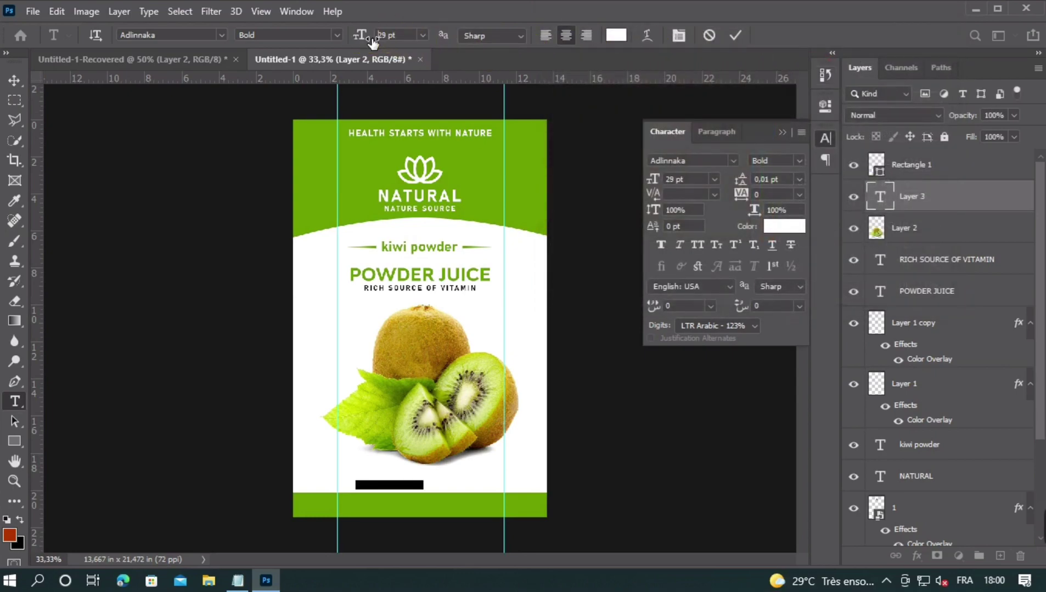
click(736, 34)
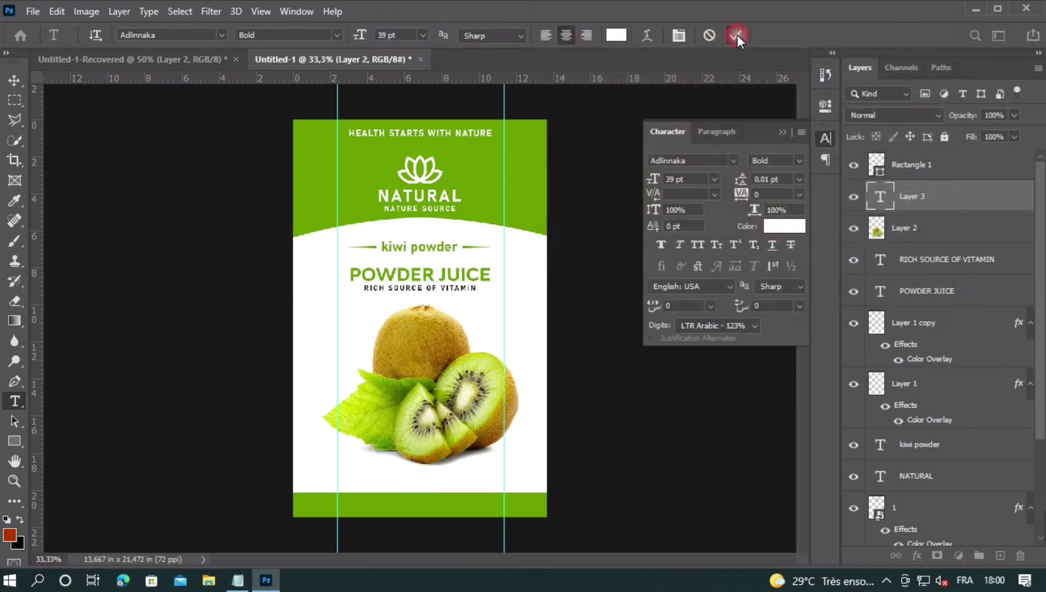
click(783, 131)
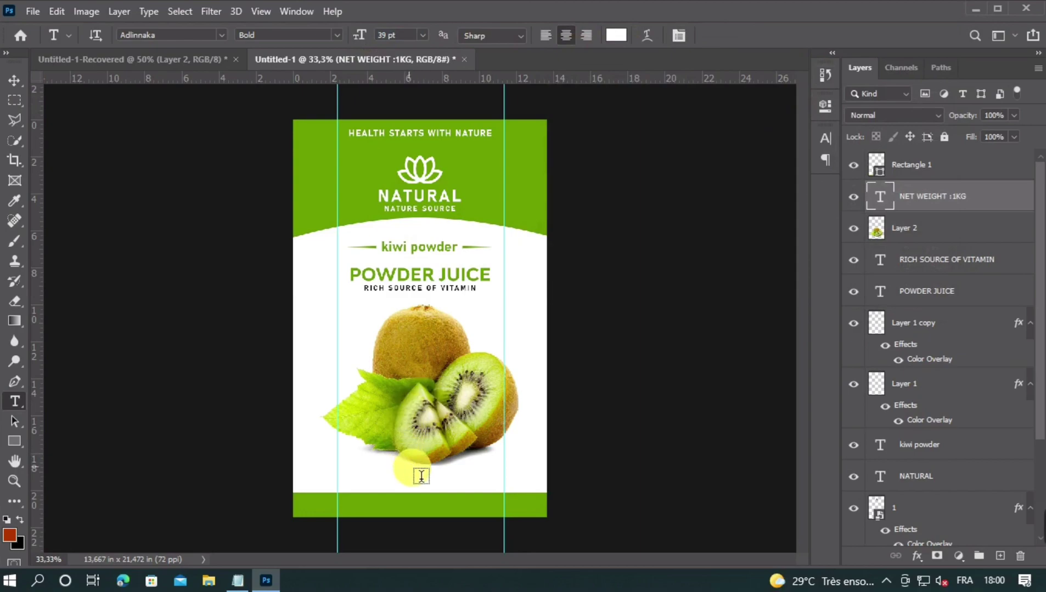
- Move the NET WEIGHT :1KG text to the middle of the green footer band and place its layer above Rectangle 1
drag(384, 484, 415, 517)
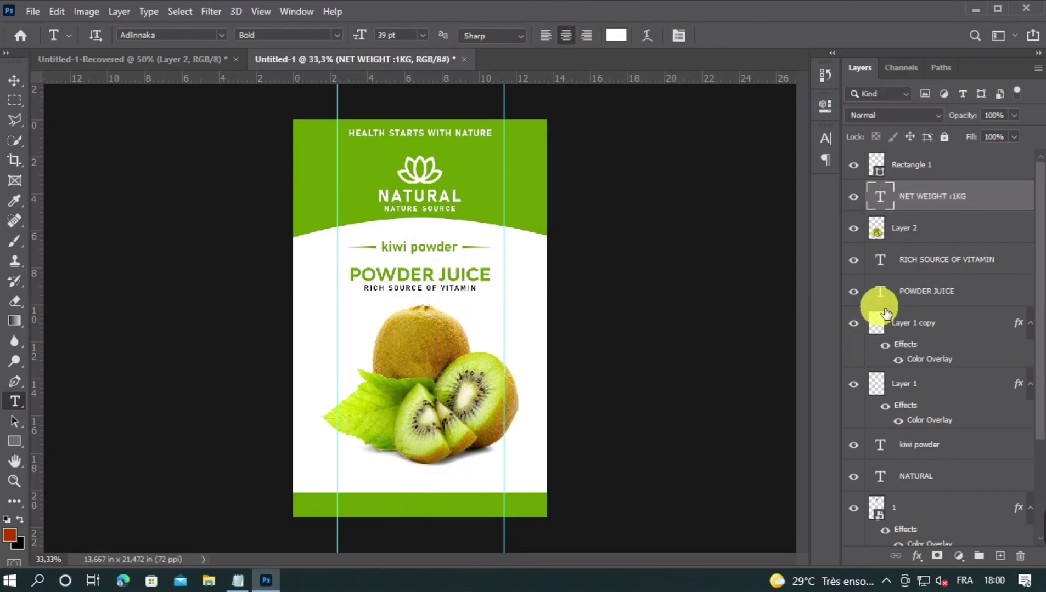
drag(953, 198, 953, 184)
drag(950, 159, 948, 161)
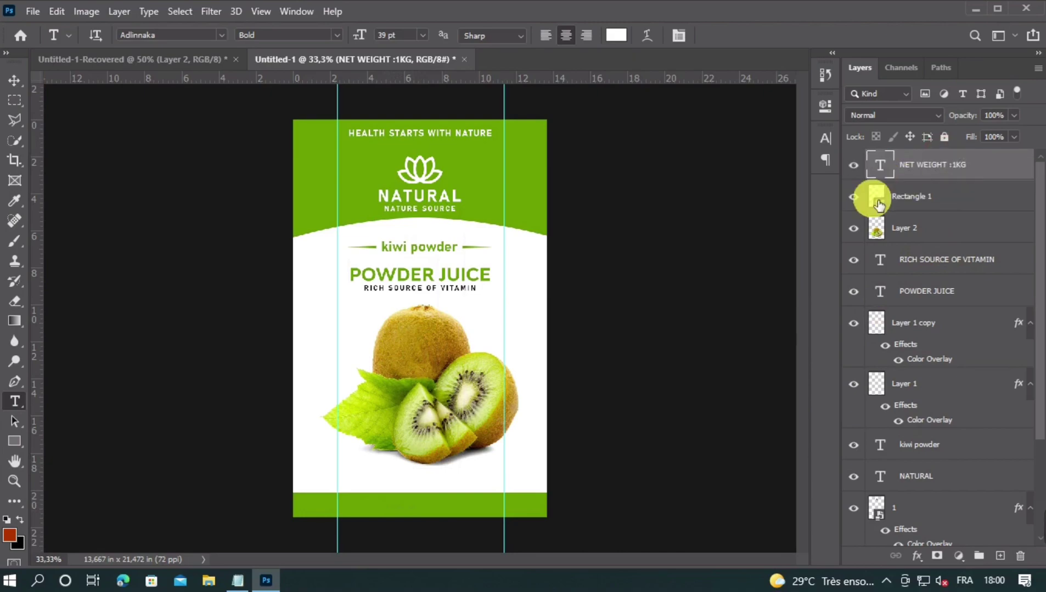
click(14, 81)
key(ctrl+plus)
scroll(350, 145, down, 3)
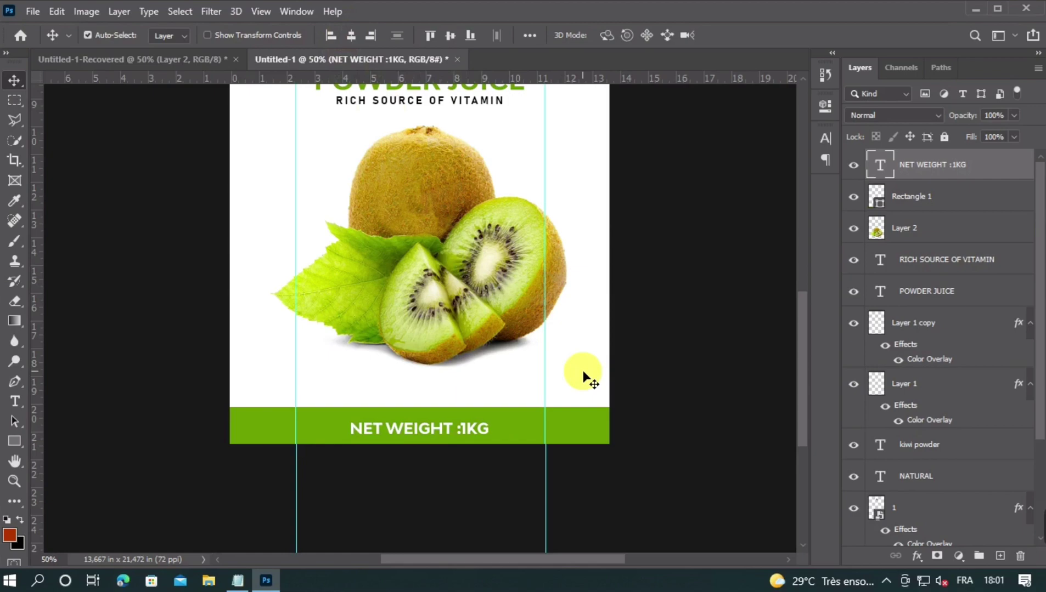
key(ctrl+minus)
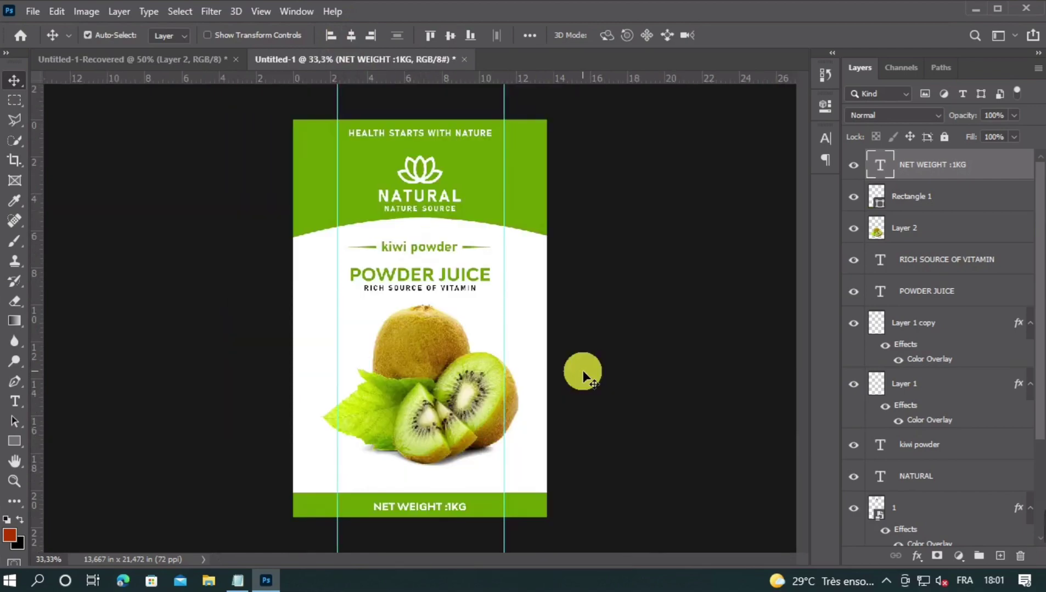
key(shift+Up)
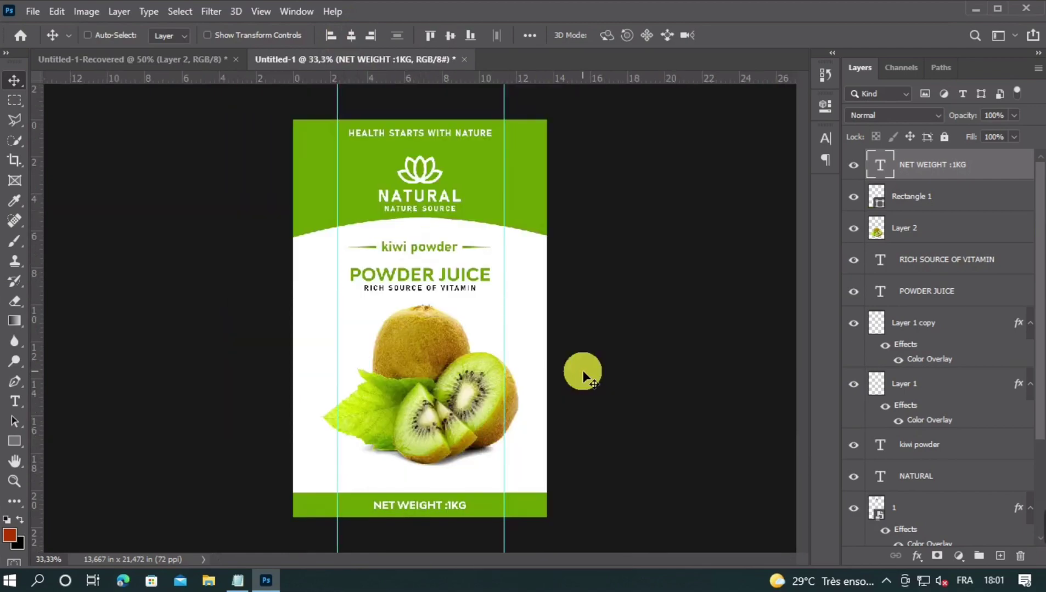
- Copy the green 100% NATURAL stamp from the Untitled-1-Recovered document into the label document
key(ctrl+minus)
key(ctrl+plus)
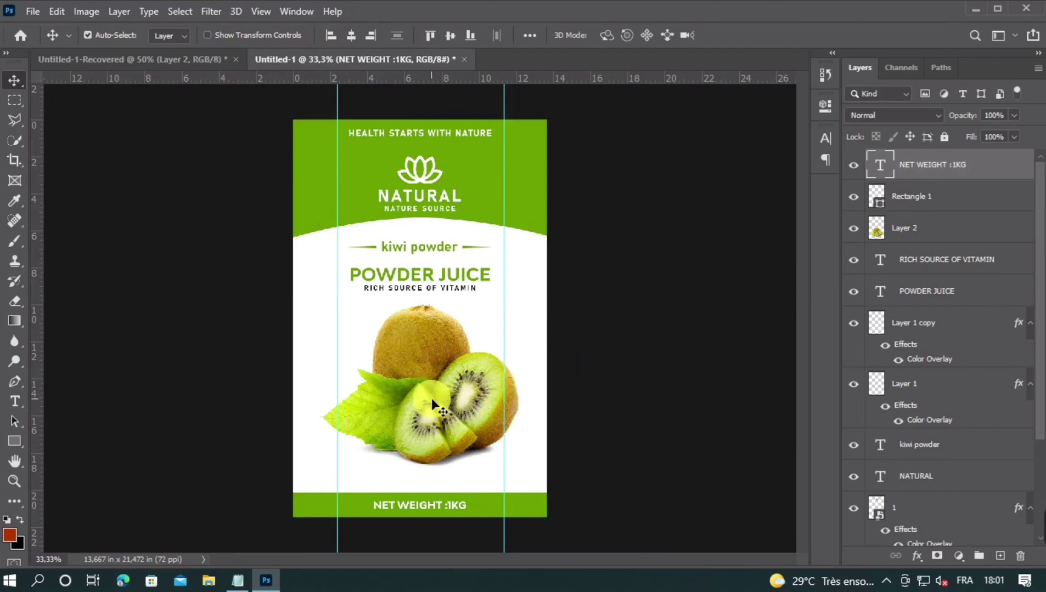
click(177, 61)
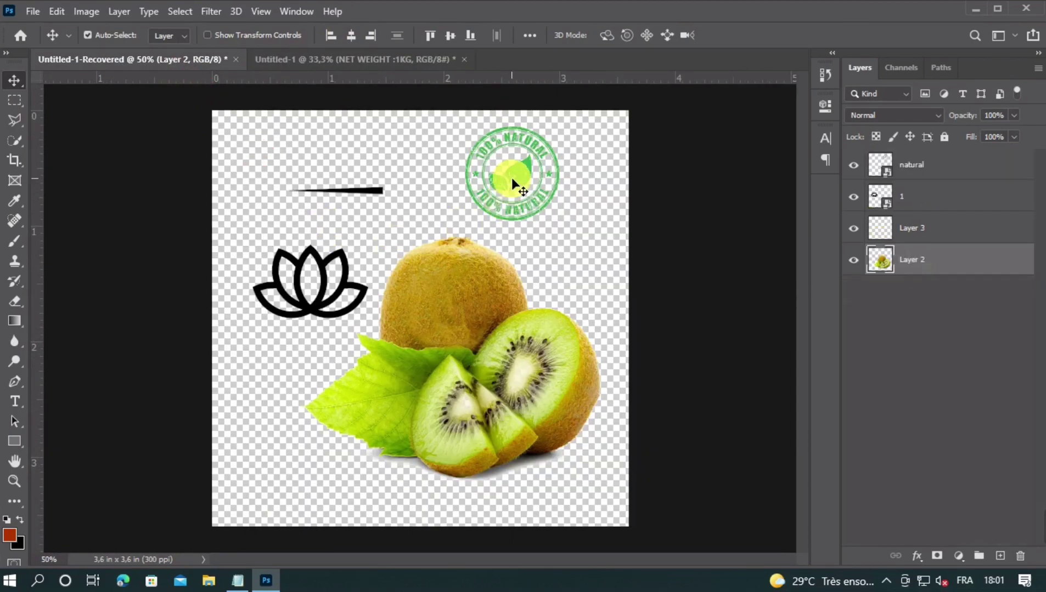
drag(521, 175, 419, 256)
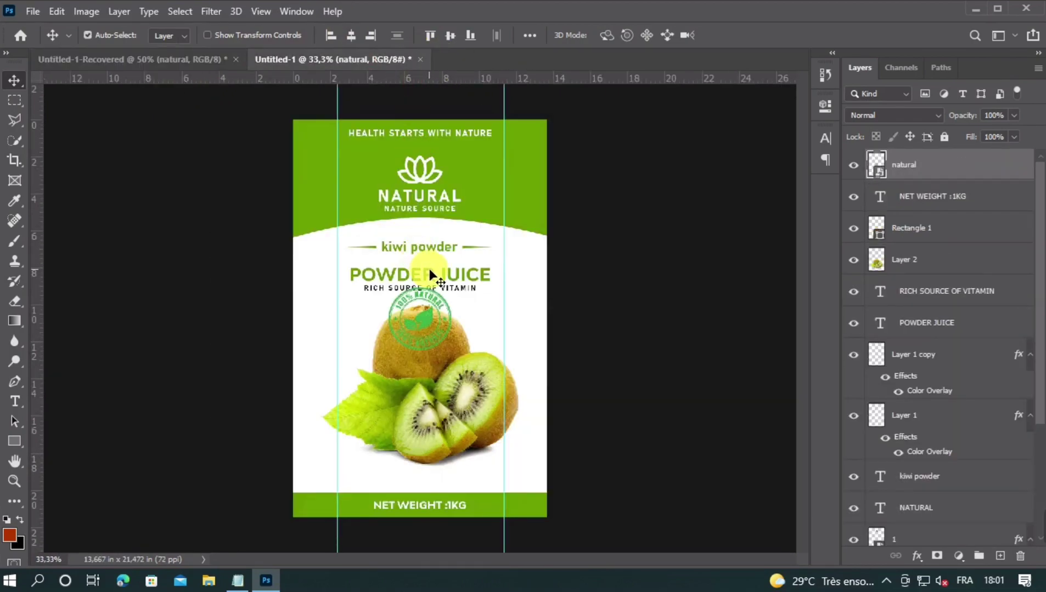
- Scale down the 100% NATURAL stamp and place it at the label's lower-right corner, just above the green footer band
key(ctrl+t)
drag(458, 298, 515, 459)
double_click(533, 473)
click(635, 441)
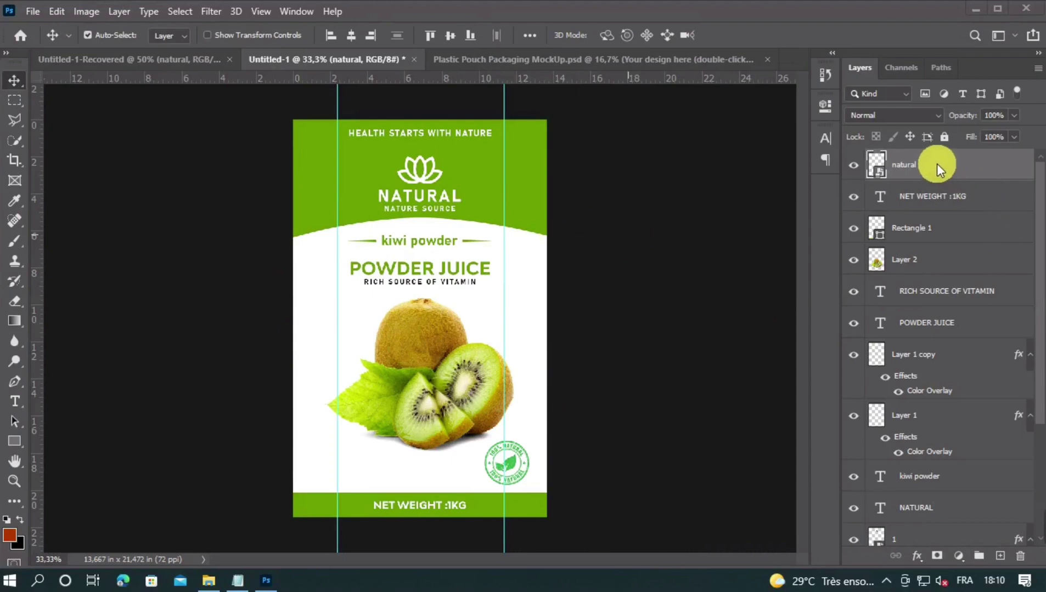
- Add a flattened copy of the whole label as a new layer above the natural layer
drag(936, 164, 943, 170)
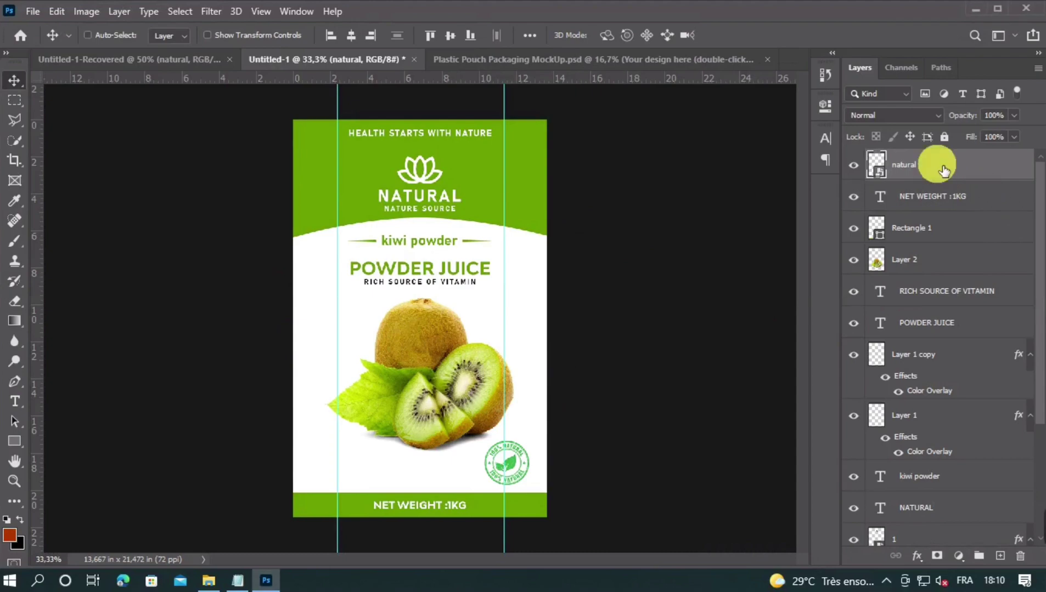
key(ctrl+v)
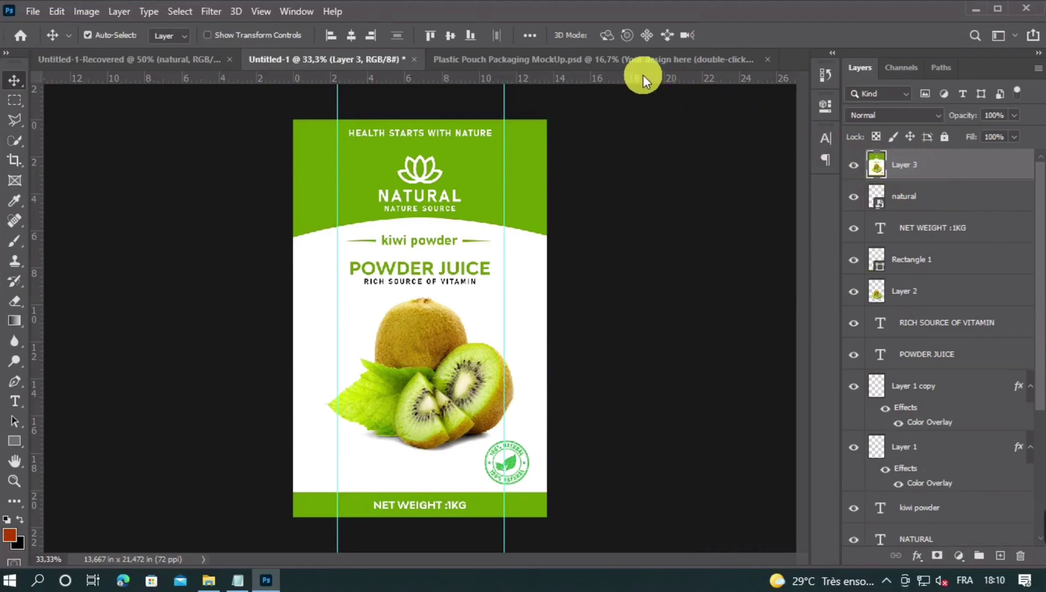
- Open the contents of the Your design here smart object in Plastic Pouch Packaging MockUp.psd
click(629, 60)
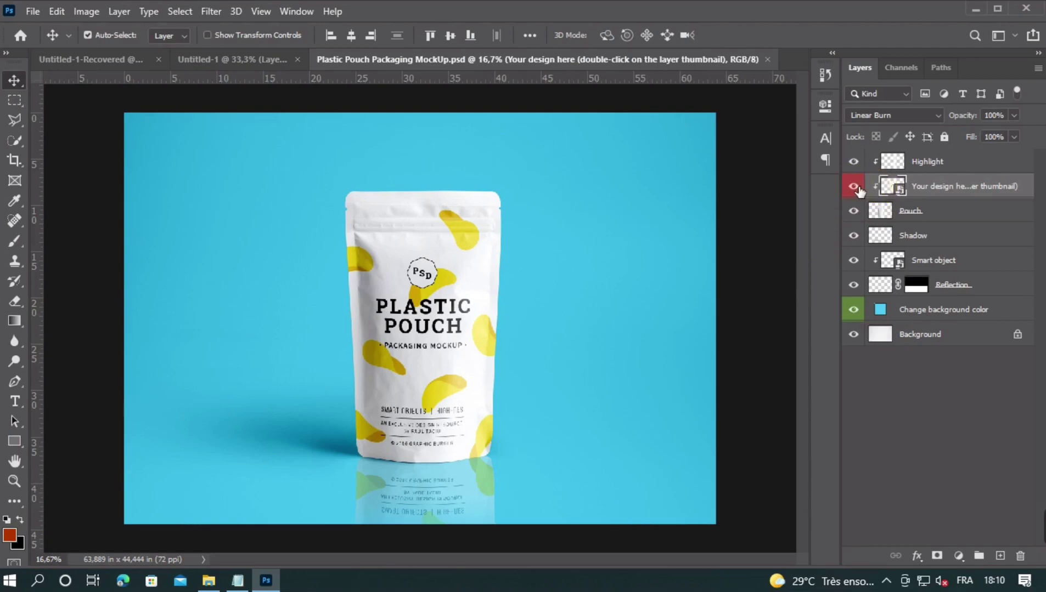
click(855, 187)
click(855, 187)
double_click(892, 187)
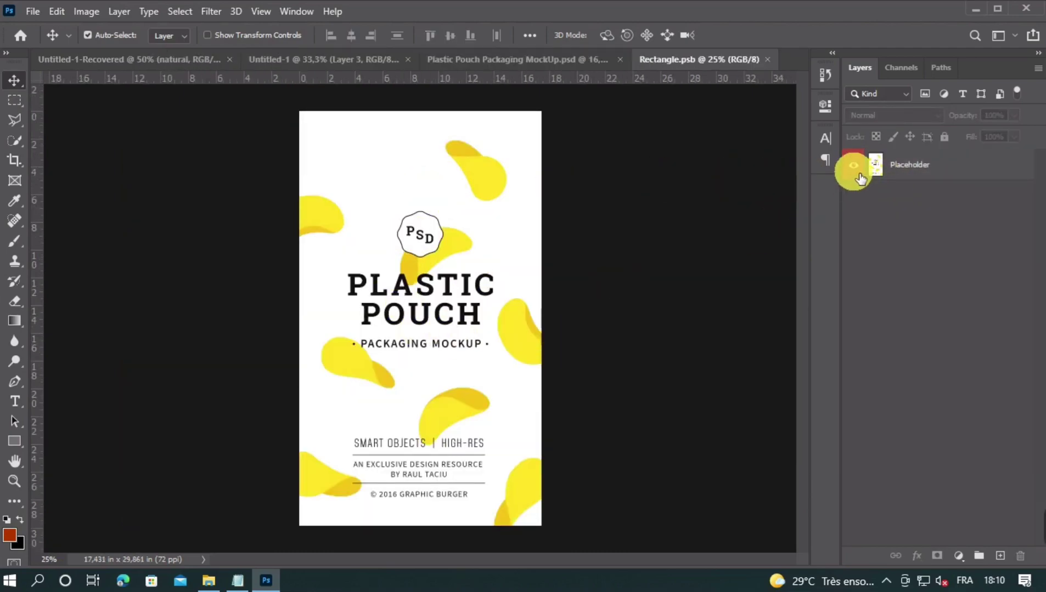
- Hide the Placeholder layer in Rectangle.psb
click(856, 167)
click(856, 167)
click(855, 168)
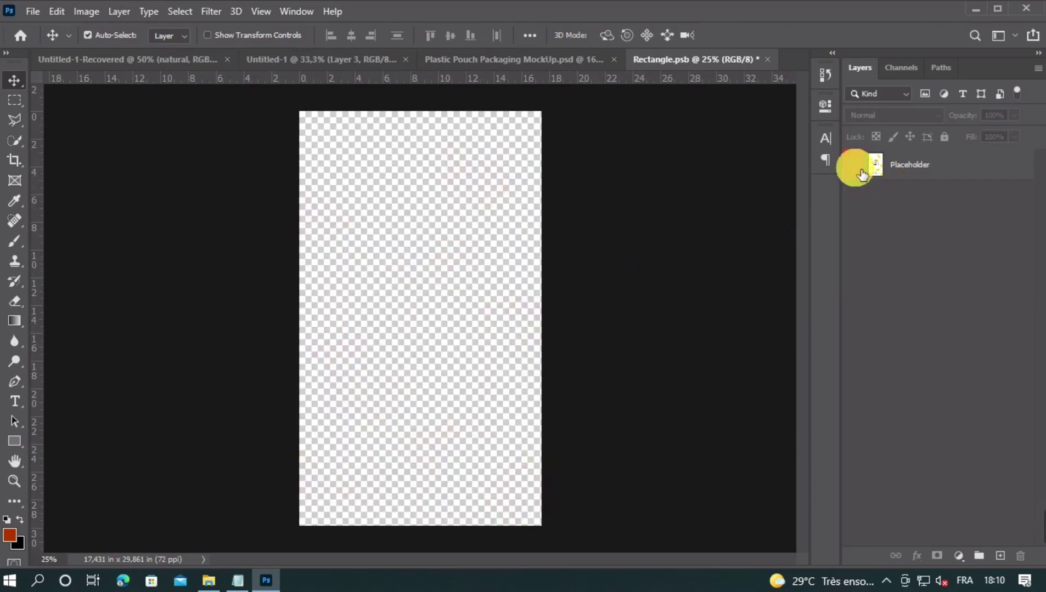
- Copy the flattened label, Layer 3, from Untitled-1 into Rectangle.psb and scale it to about 139% so it fills the canvas
click(329, 61)
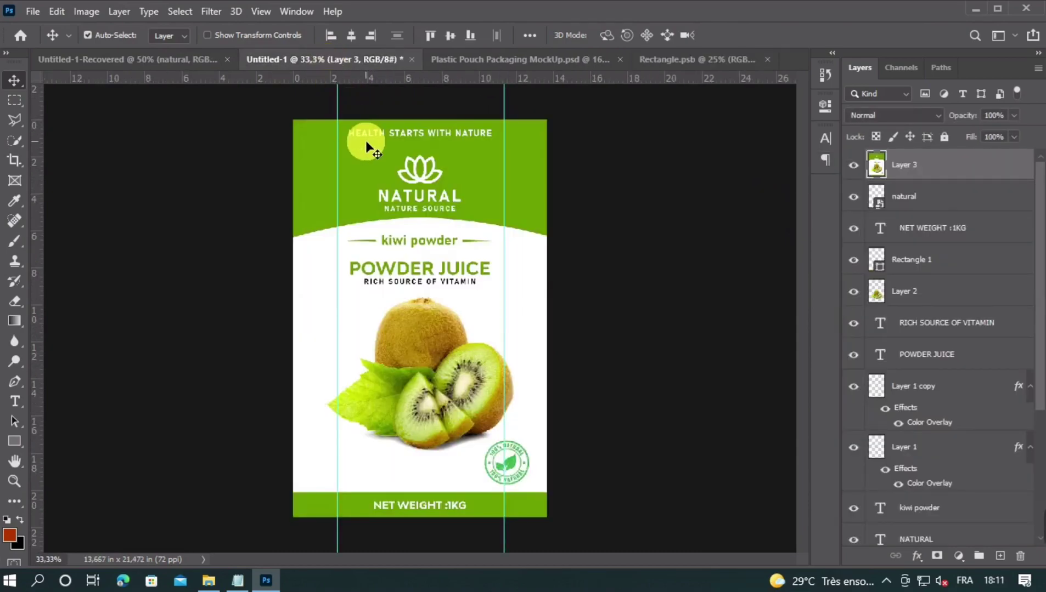
drag(394, 153, 483, 263)
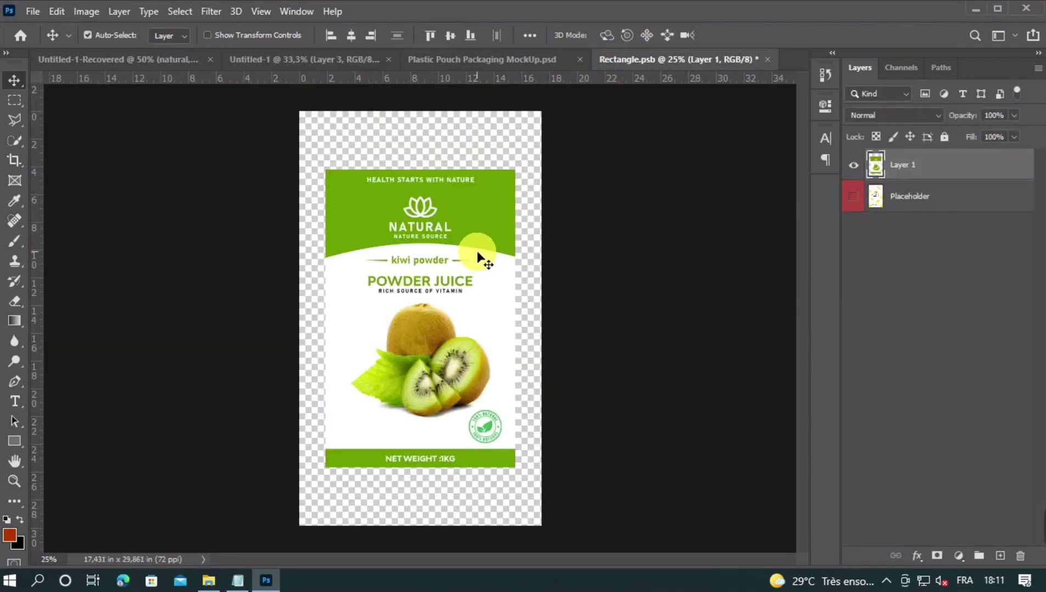
key(ctrl+t)
drag(423, 174, 423, 115)
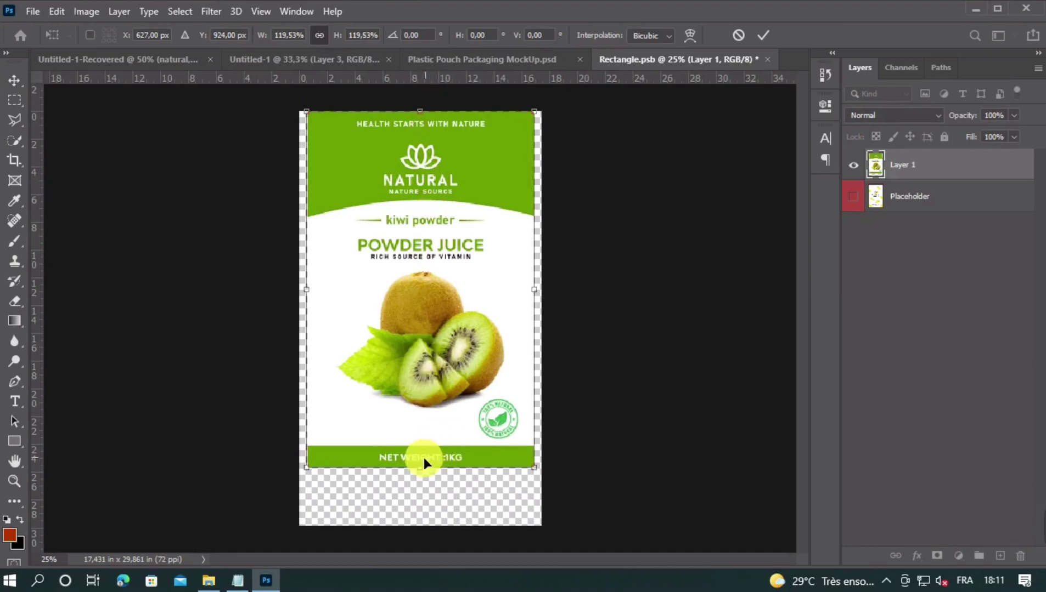
drag(424, 461, 423, 528)
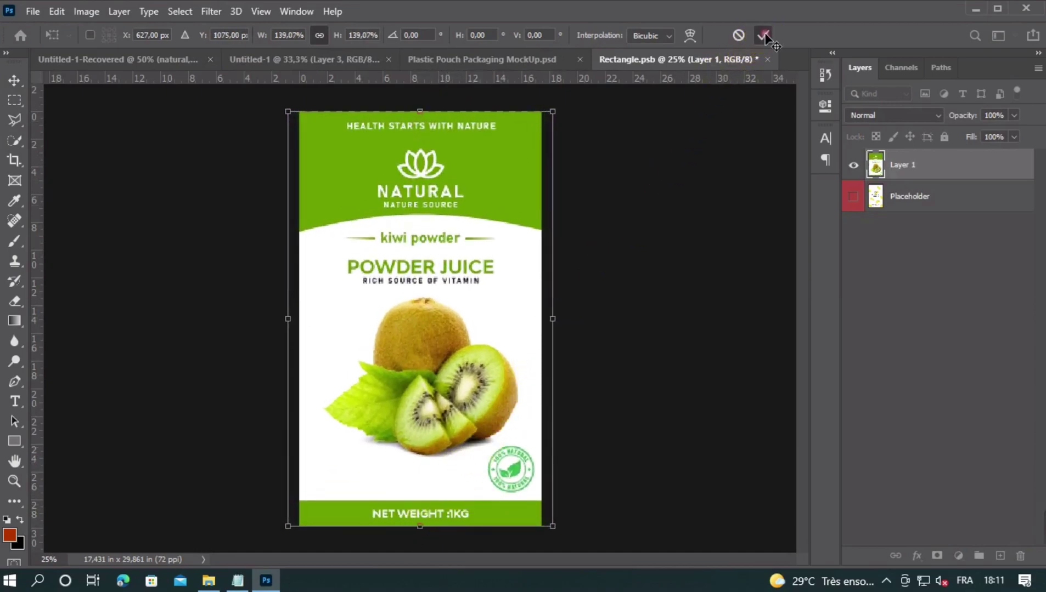
click(626, 253)
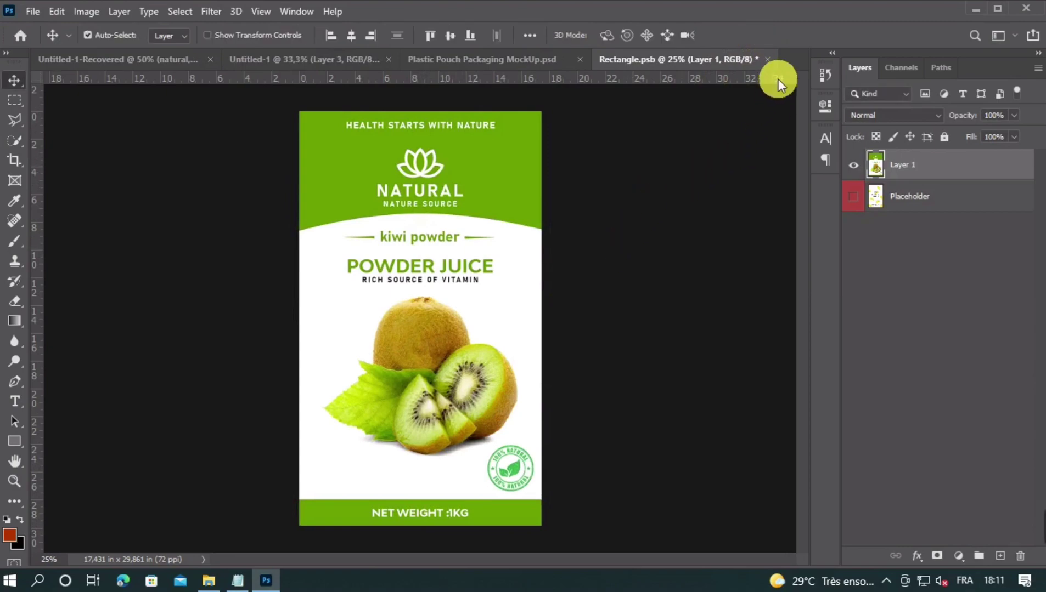
- Close Rectangle.psb with its changes saved and return to the Plastic Pouch Packaging MockUp.psd document
click(769, 59)
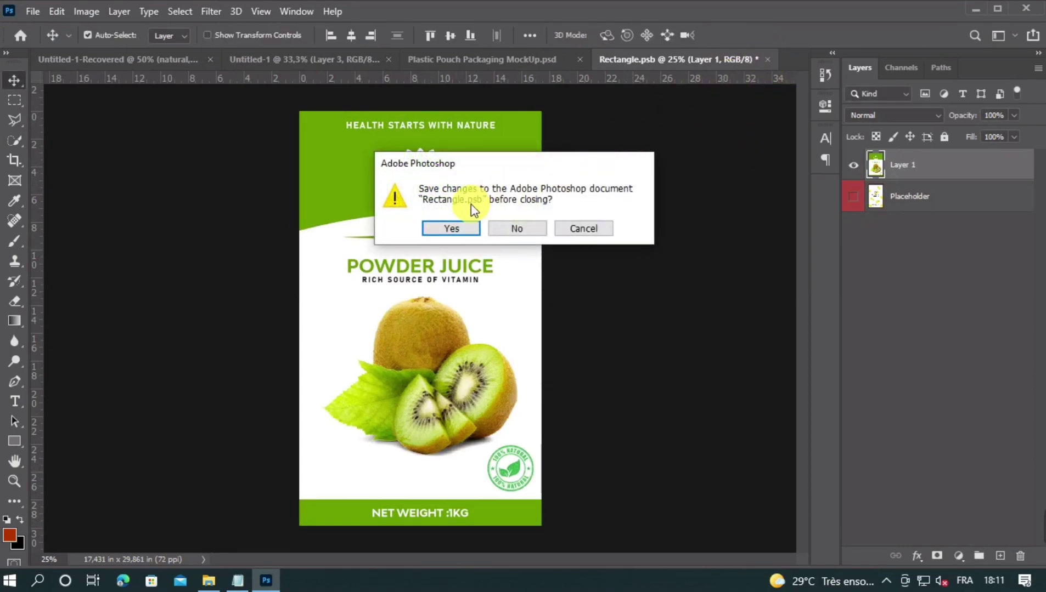
click(433, 229)
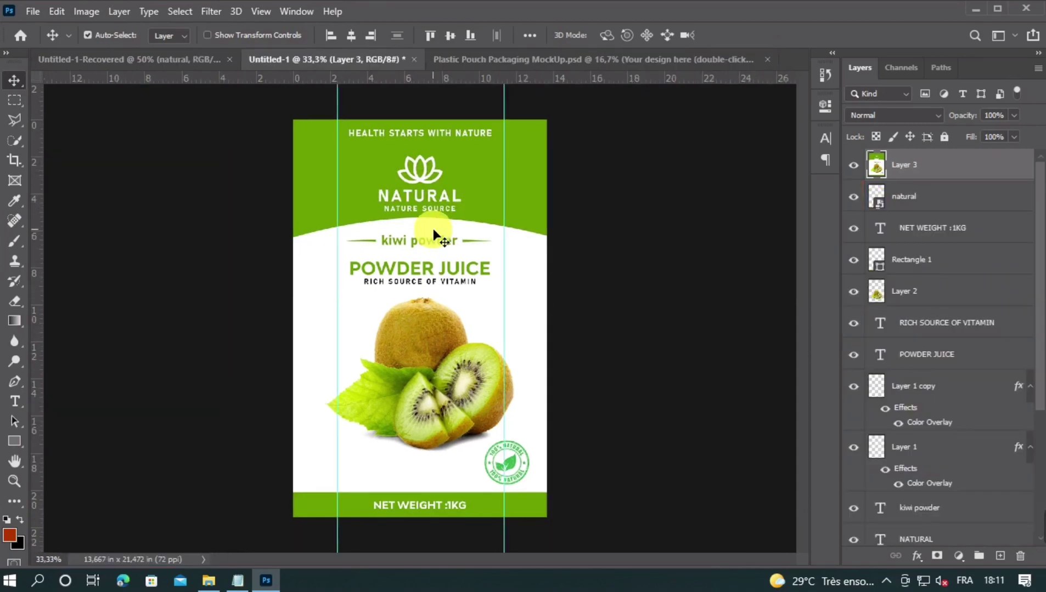
click(523, 61)
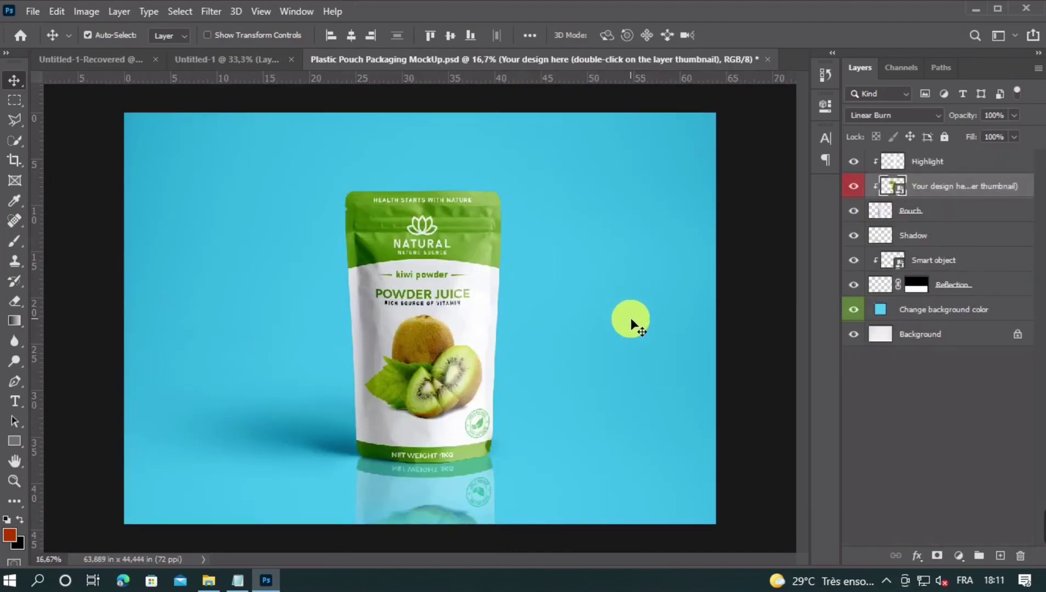
- Examine the label on the pouch mockup up close from the header to the footer, and as a whole
key(ctrl+plus)
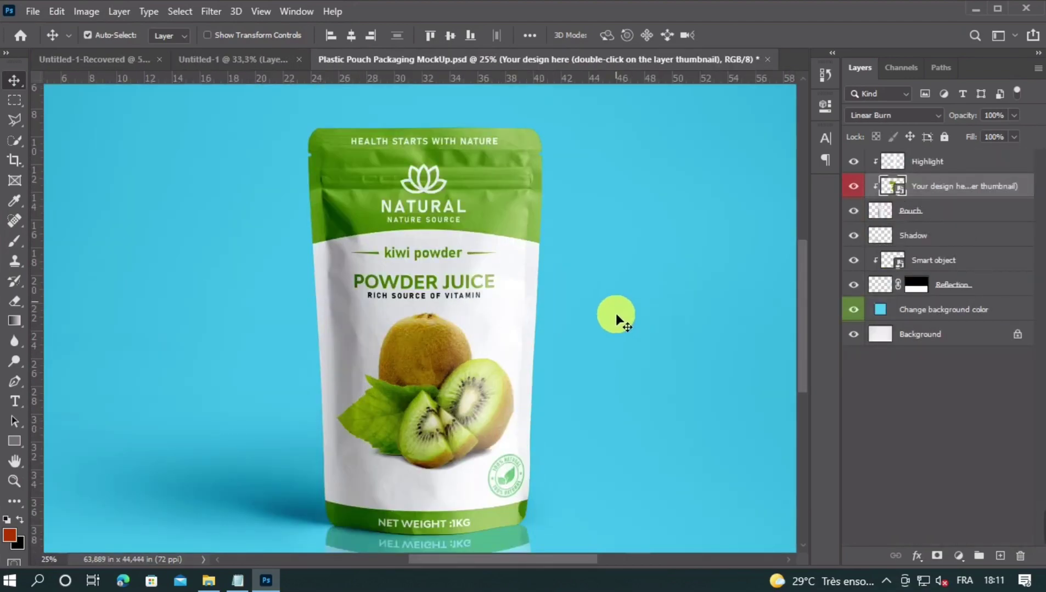
scroll(615, 313, down, 2)
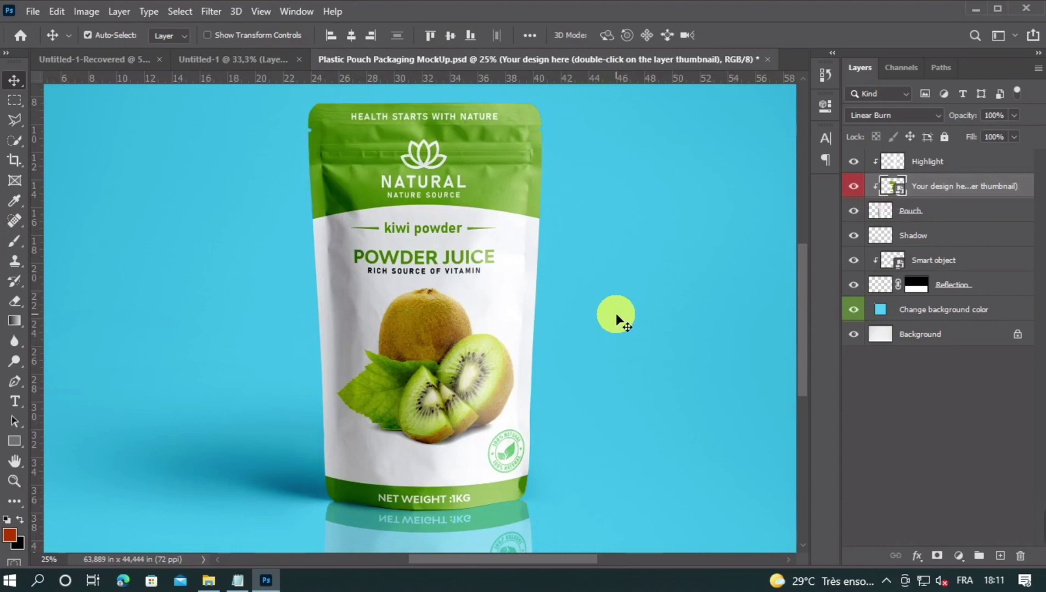
key(ctrl+plus)
scroll(615, 313, up, 3)
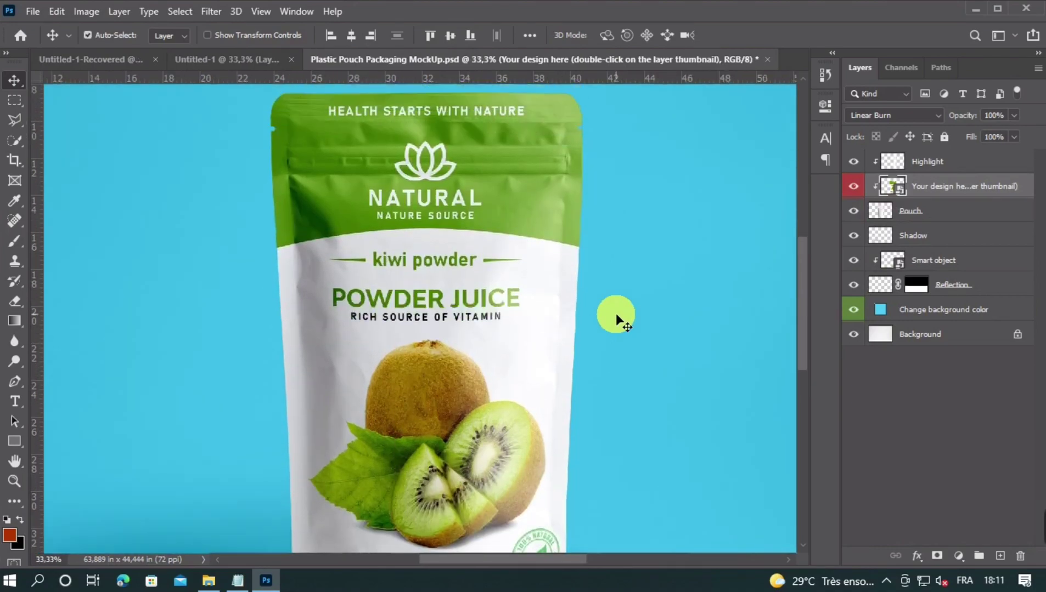
scroll(615, 313, down, 5)
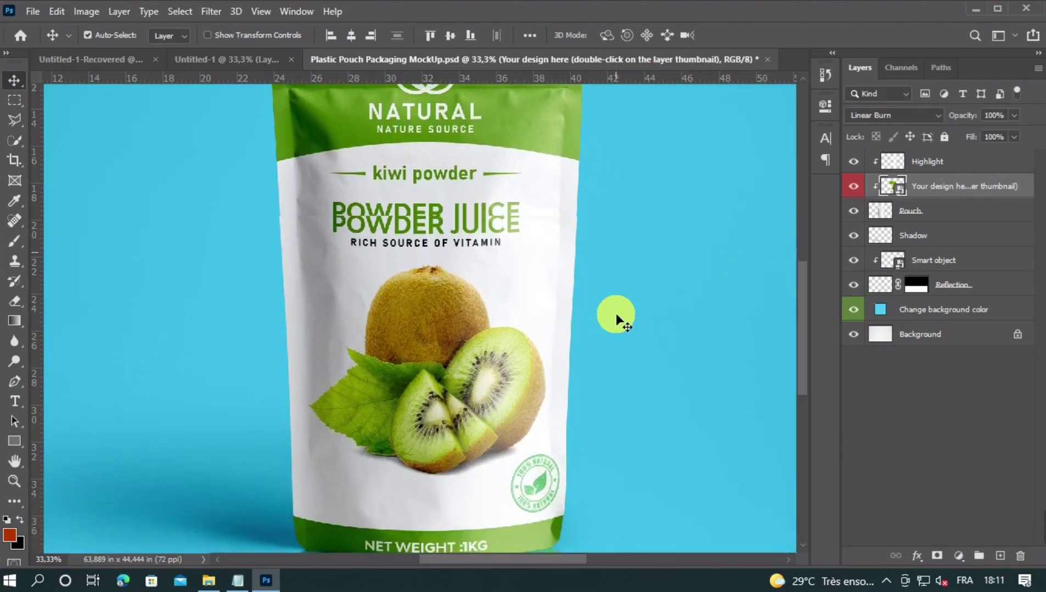
scroll(615, 313, down, 4)
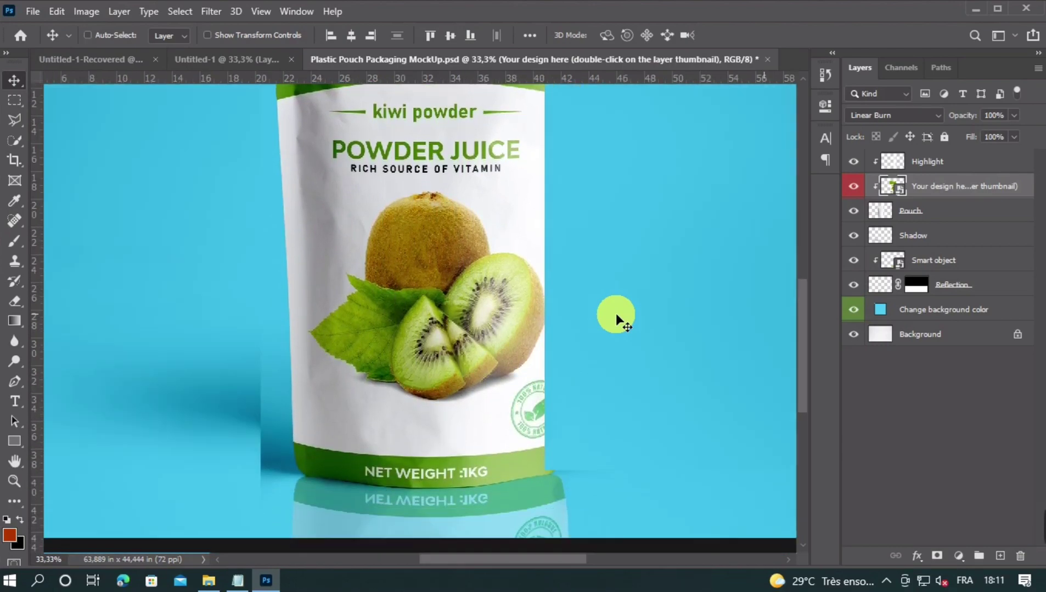
key(ctrl+minus)
key(ctrl+minus)
key(ctrl+minus)
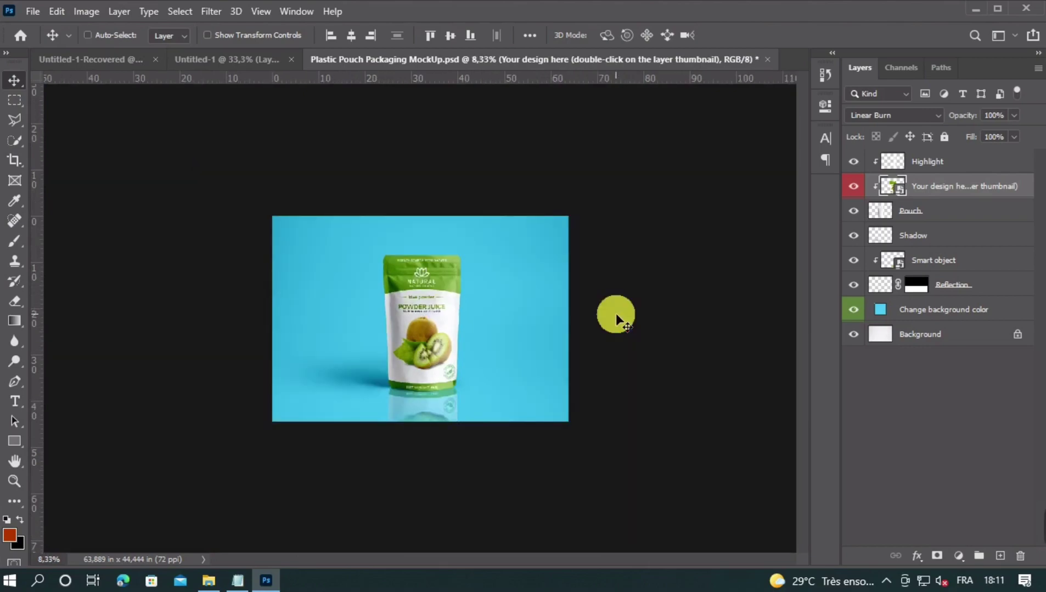
key(ctrl+plus)
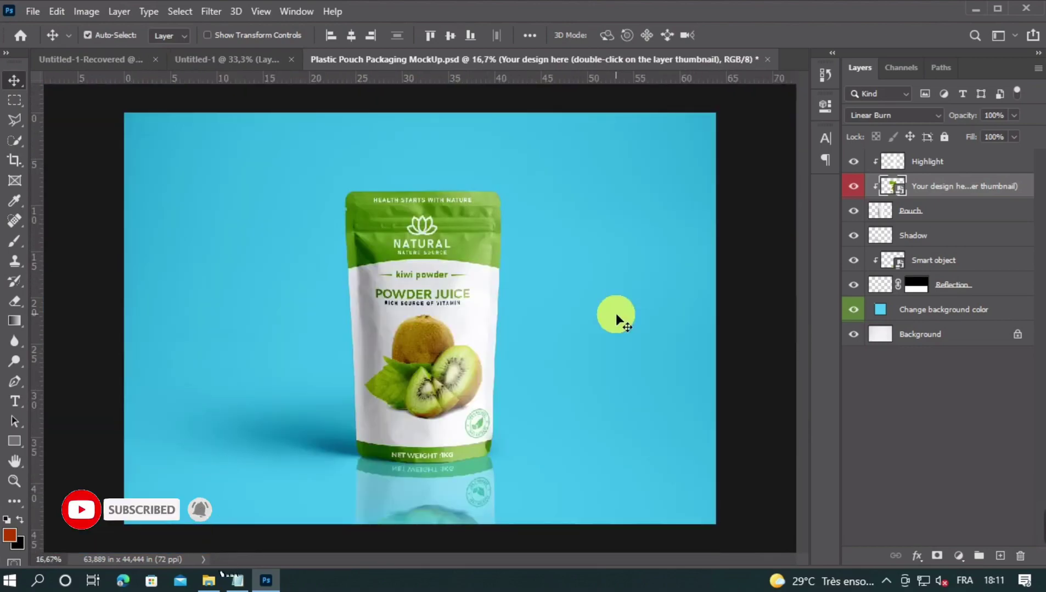
click(737, 317)
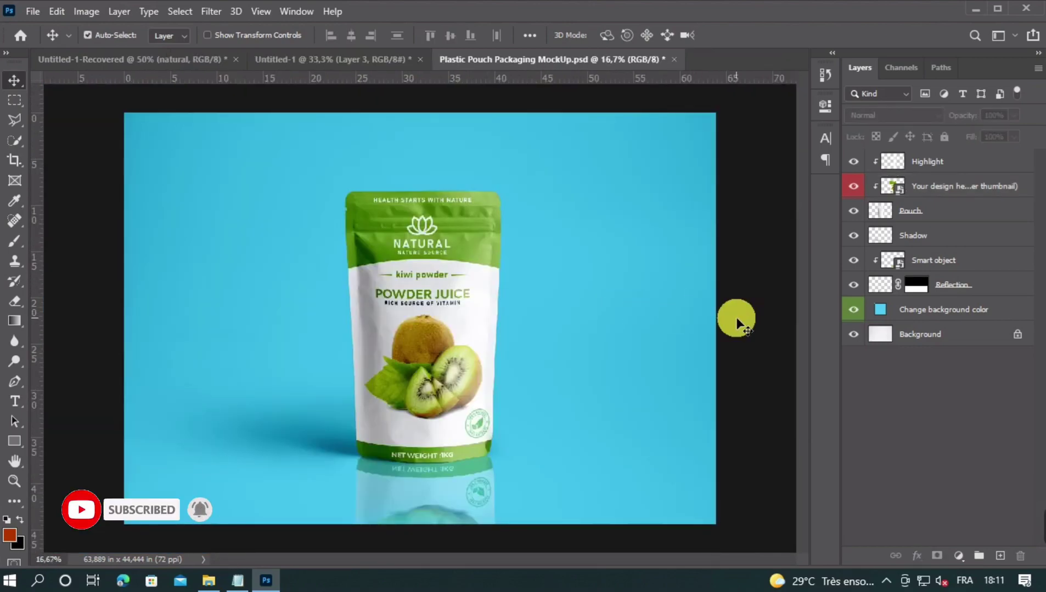